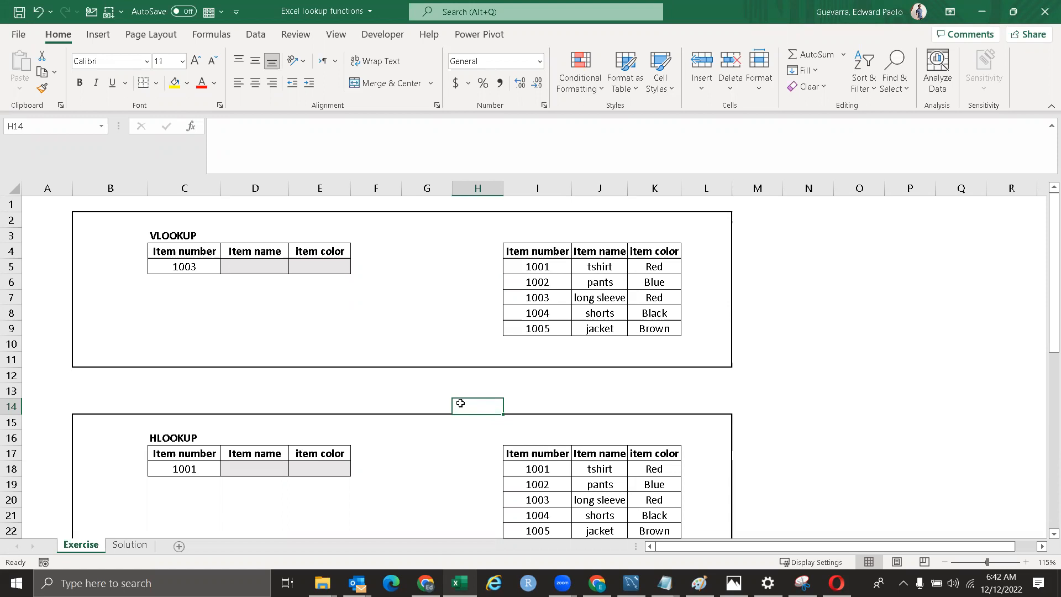
Step: Enter =VLOOKUP(C5,I4:K9,2,0) in cell D5 to return the item name for the VLOOKUP section's item number
click(164, 231)
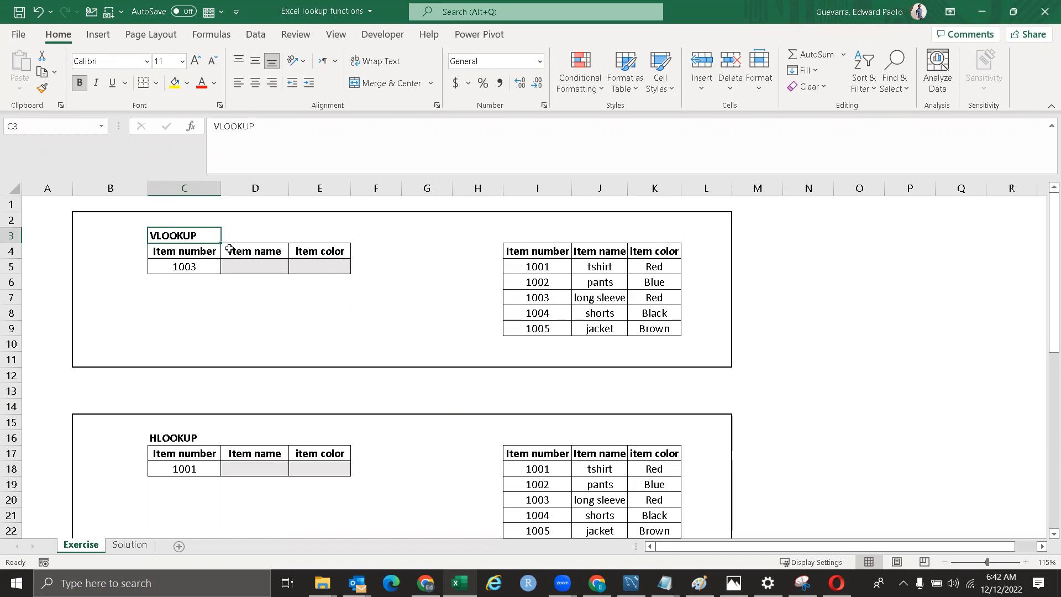
click(195, 267)
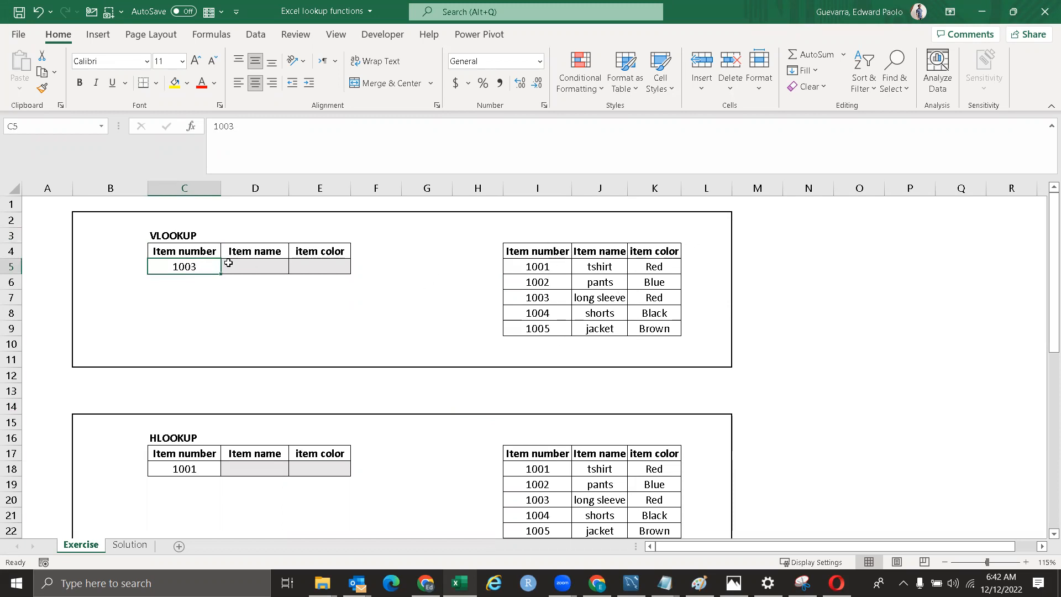
click(252, 263)
text(=)
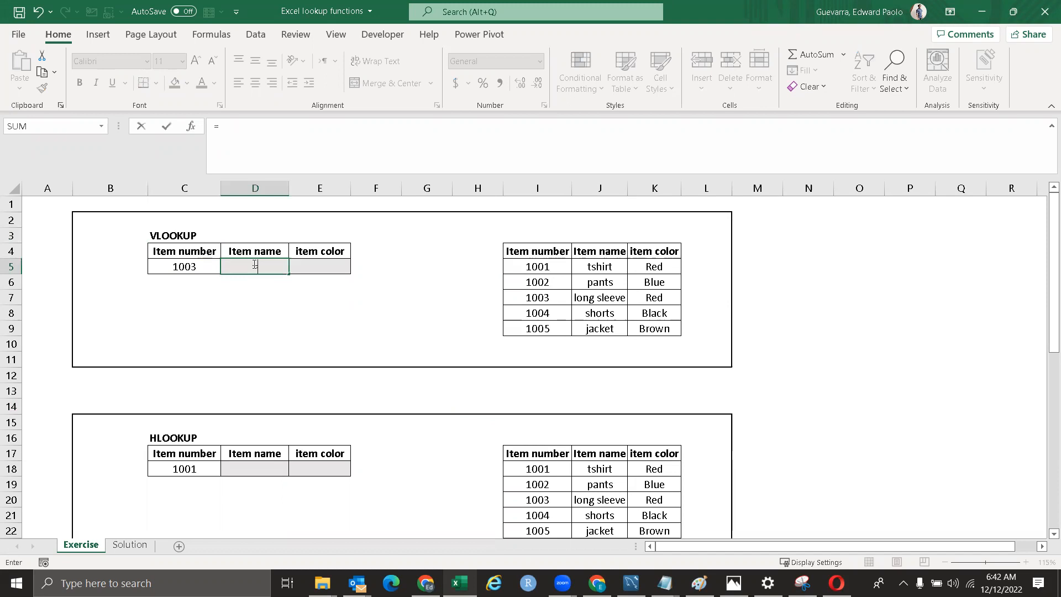
text(VLO)
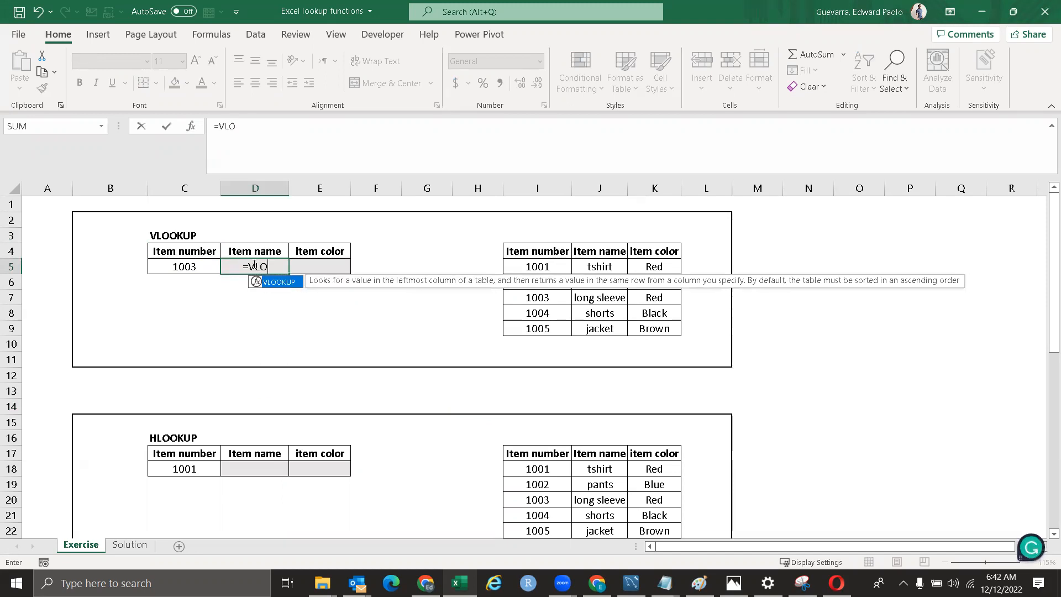
key(Tab)
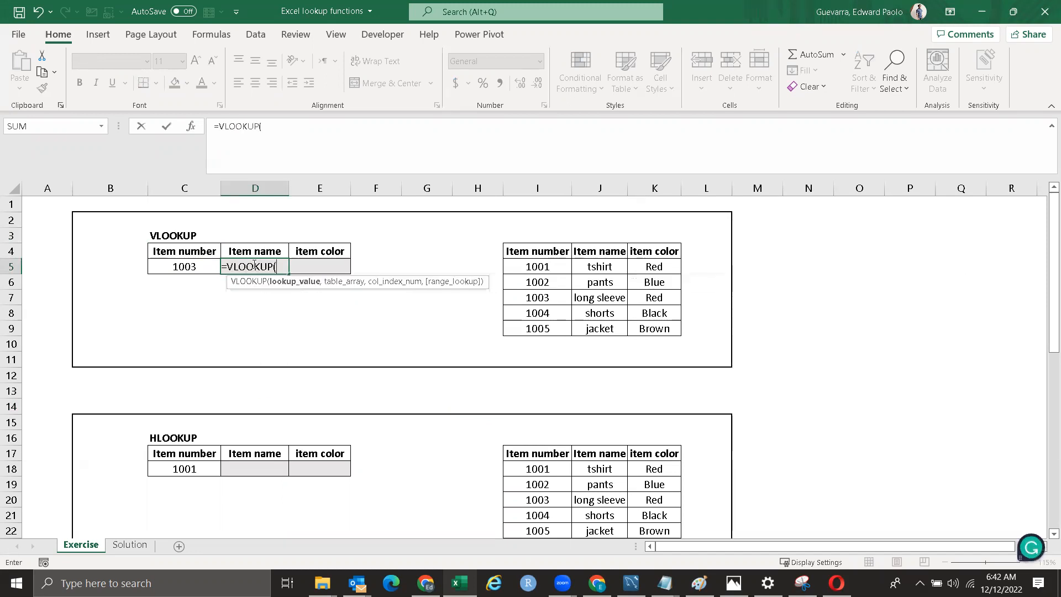
click(183, 268)
text(,)
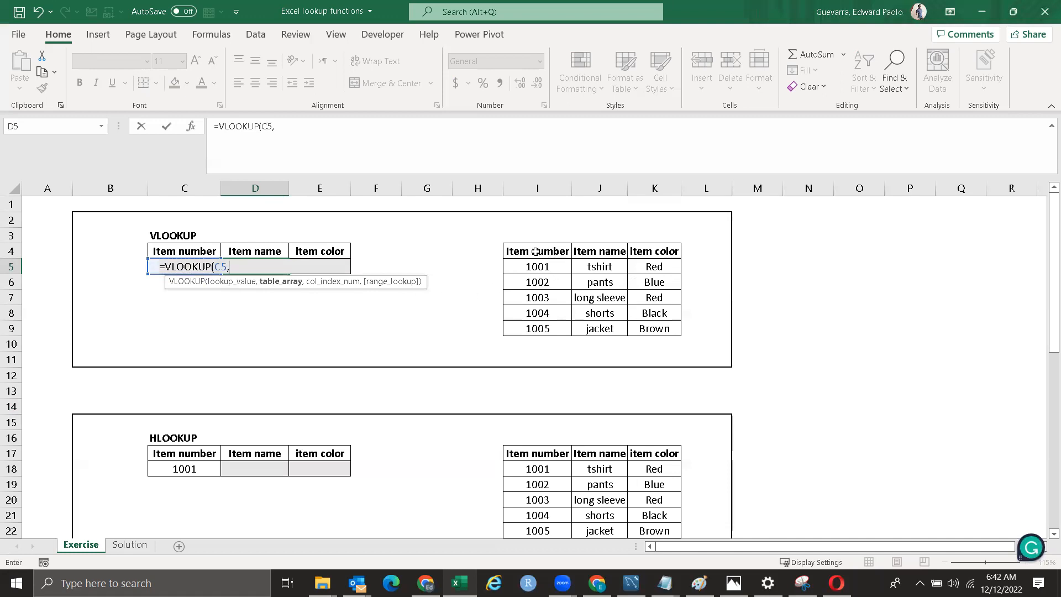
drag(536, 251, 658, 329)
text(,2)
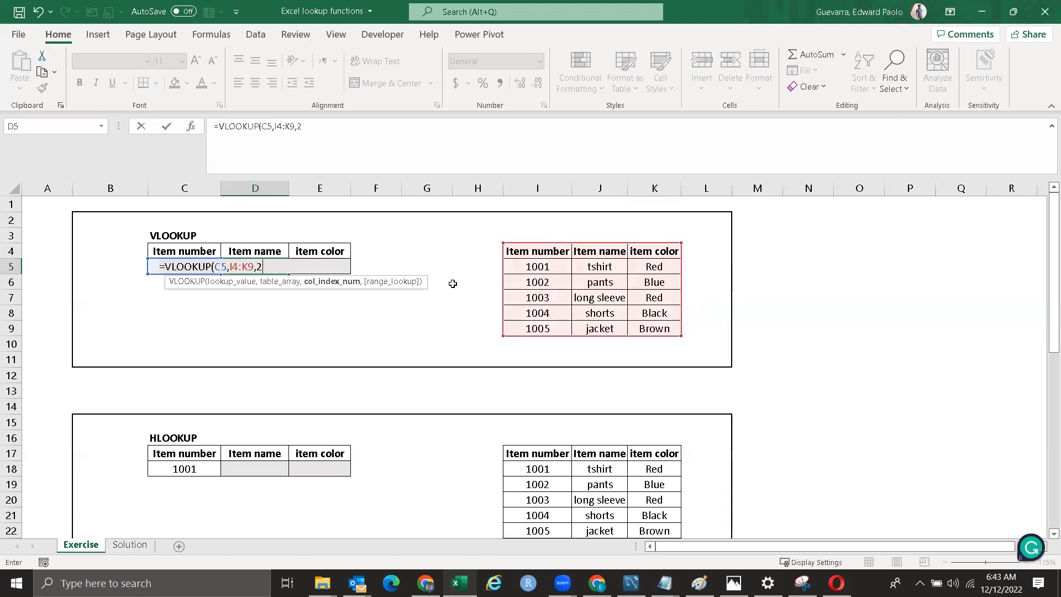
text(,0)
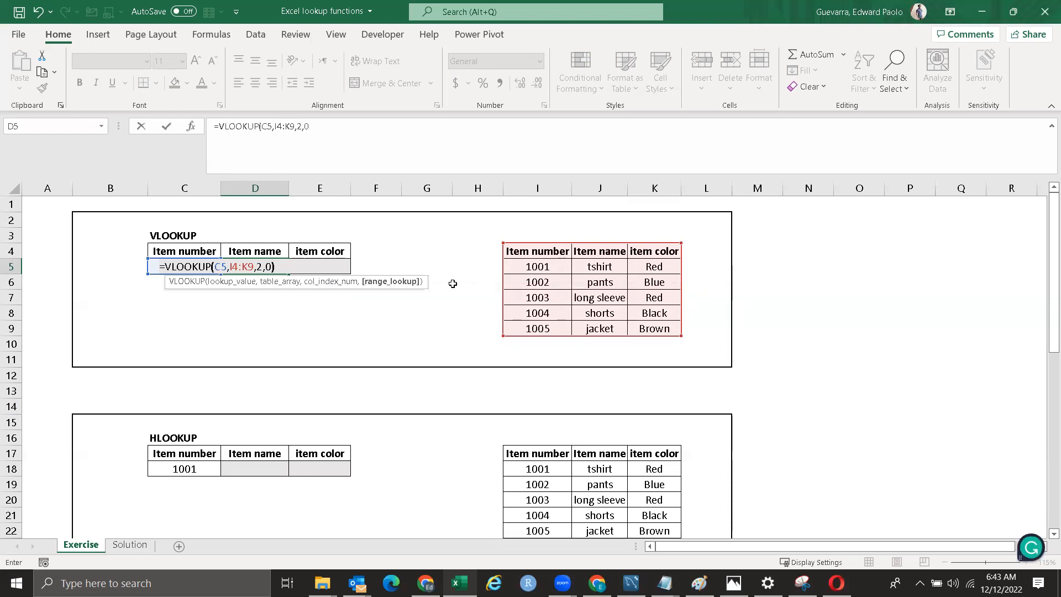
text())
key(Return)
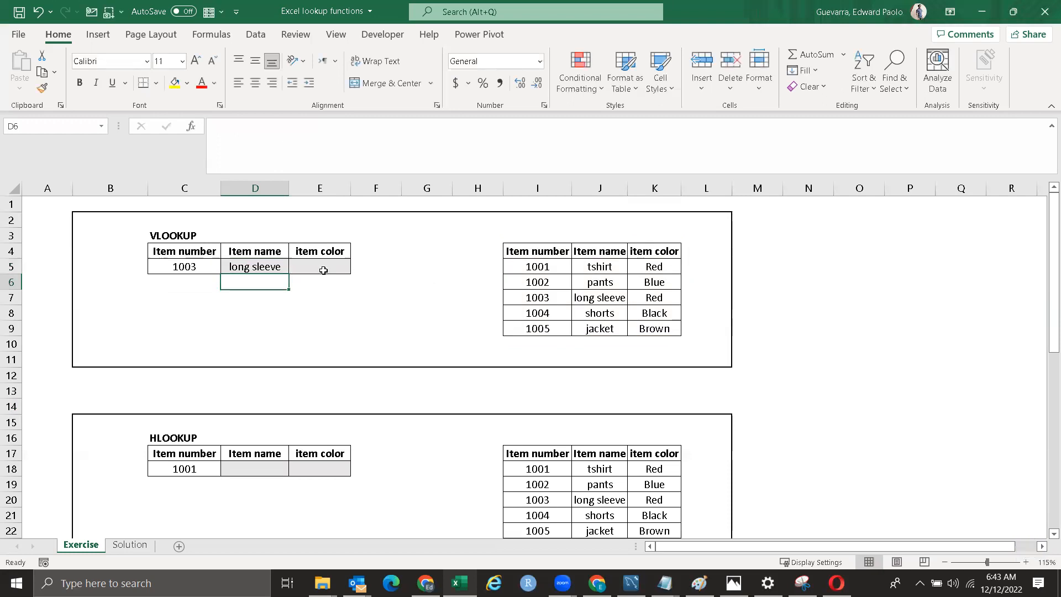
Step: Enter =VLOOKUP(C5,I4:K9,3,0) in cell E5 to return the item color for the same item number
click(600, 298)
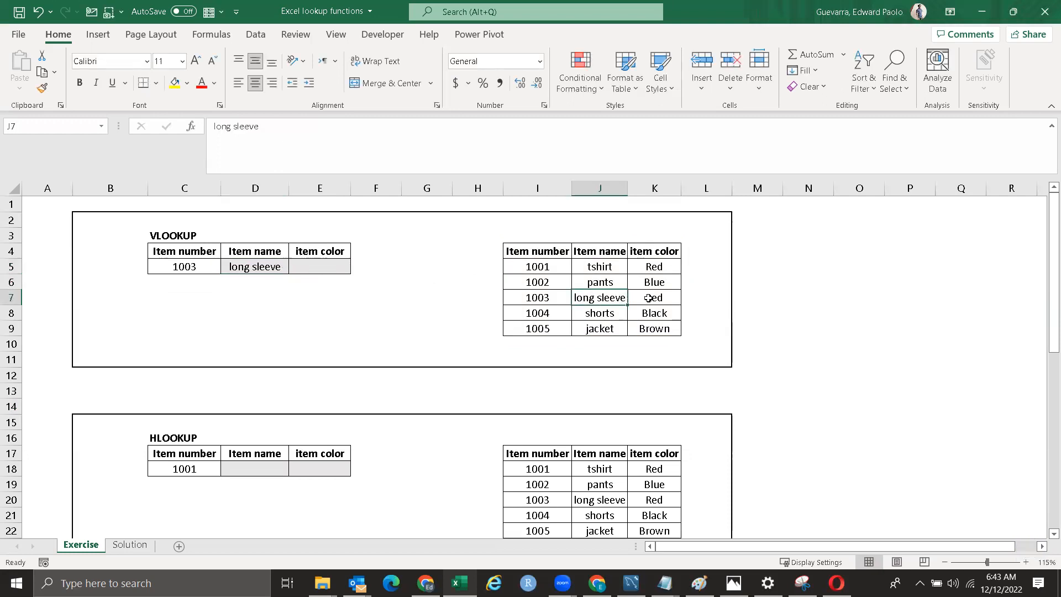
click(549, 299)
click(595, 299)
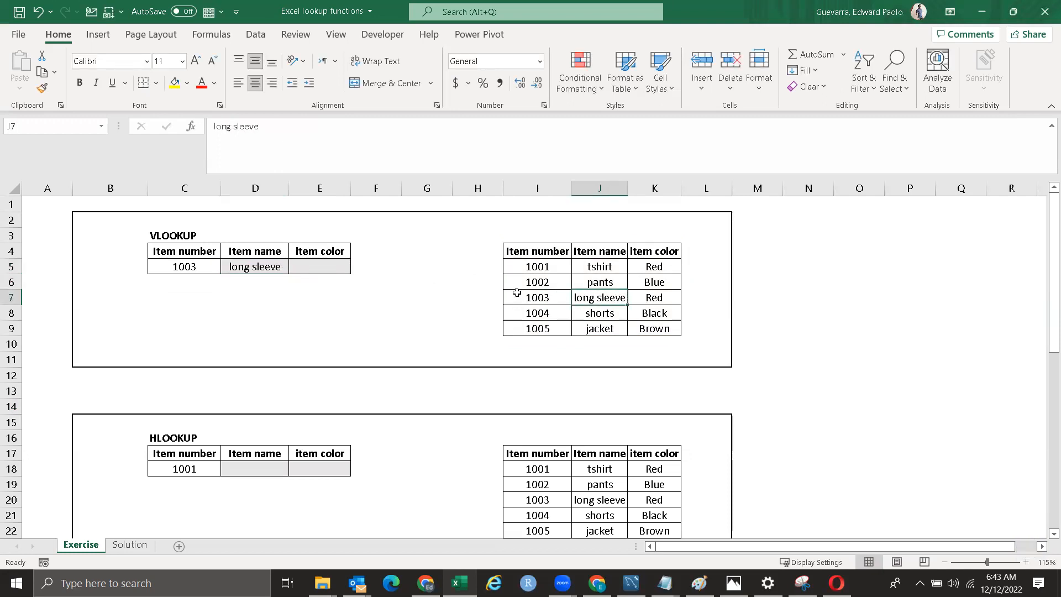
click(311, 265)
text(=)
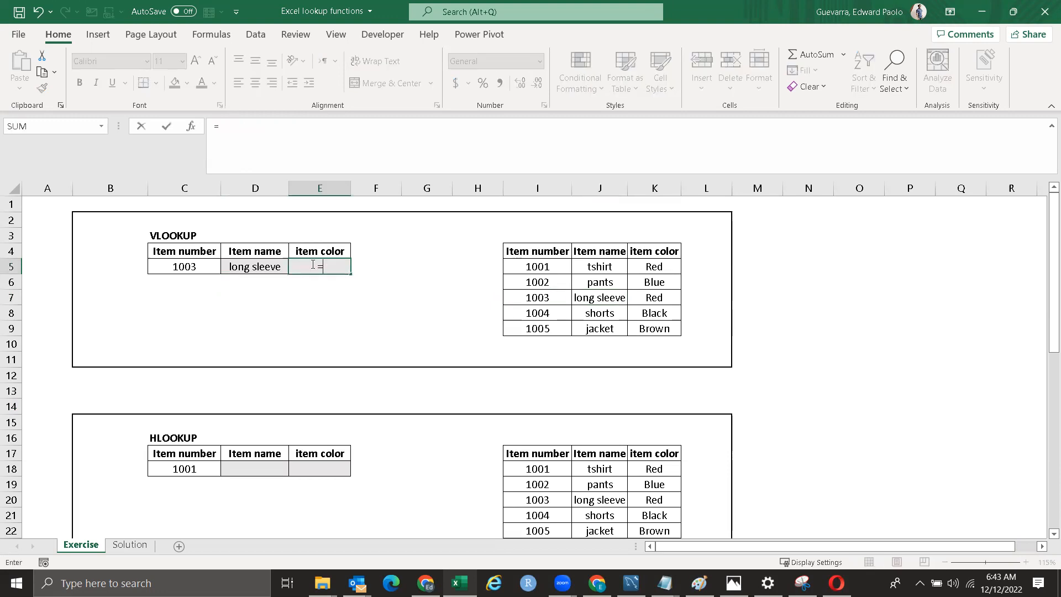
text(VL)
key(Tab)
click(197, 267)
text(,)
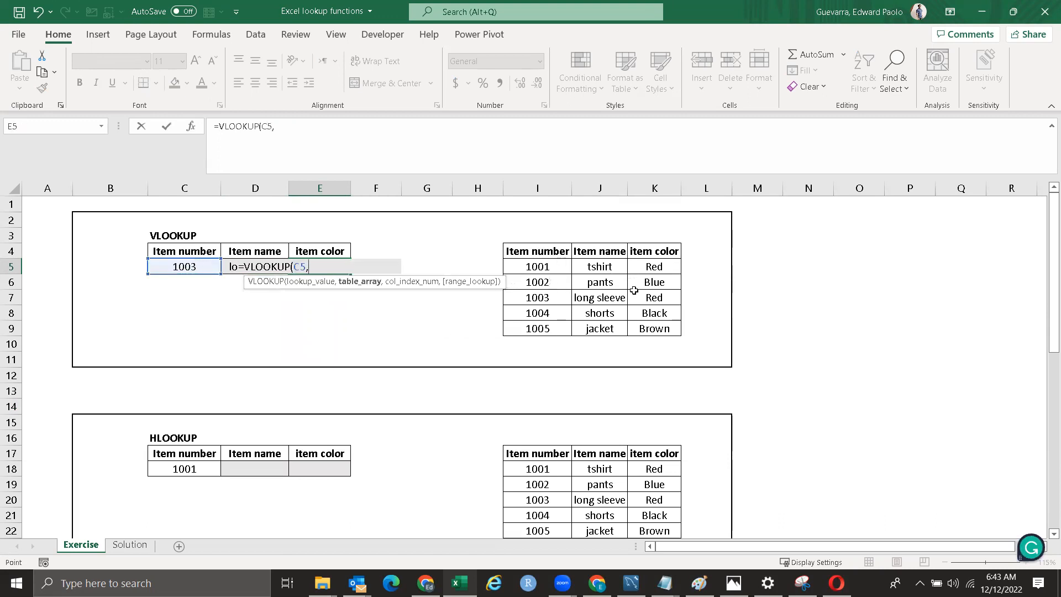
drag(531, 251, 664, 329)
text(,)
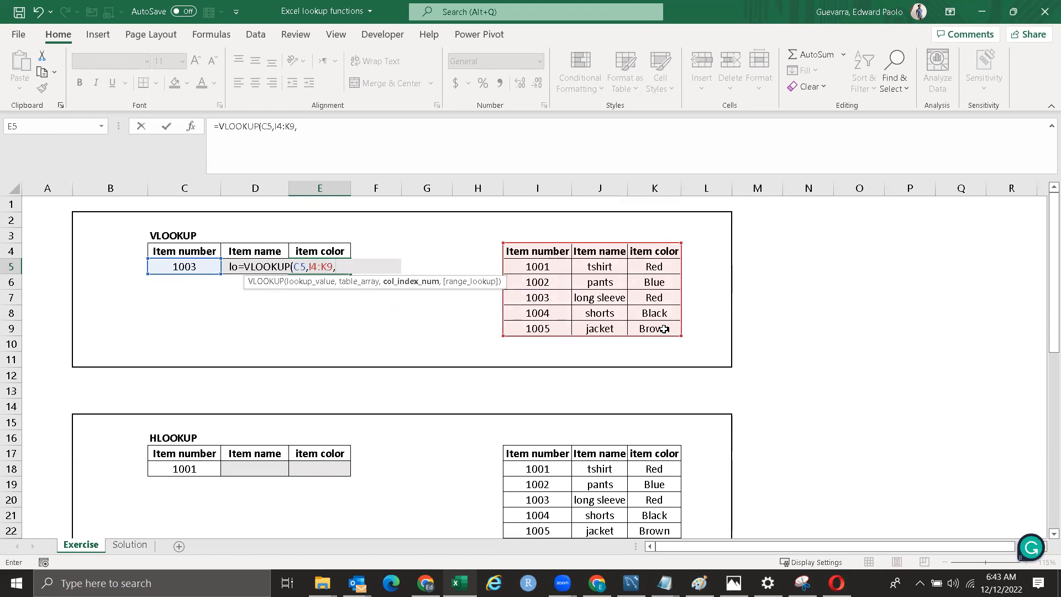
text(,0))
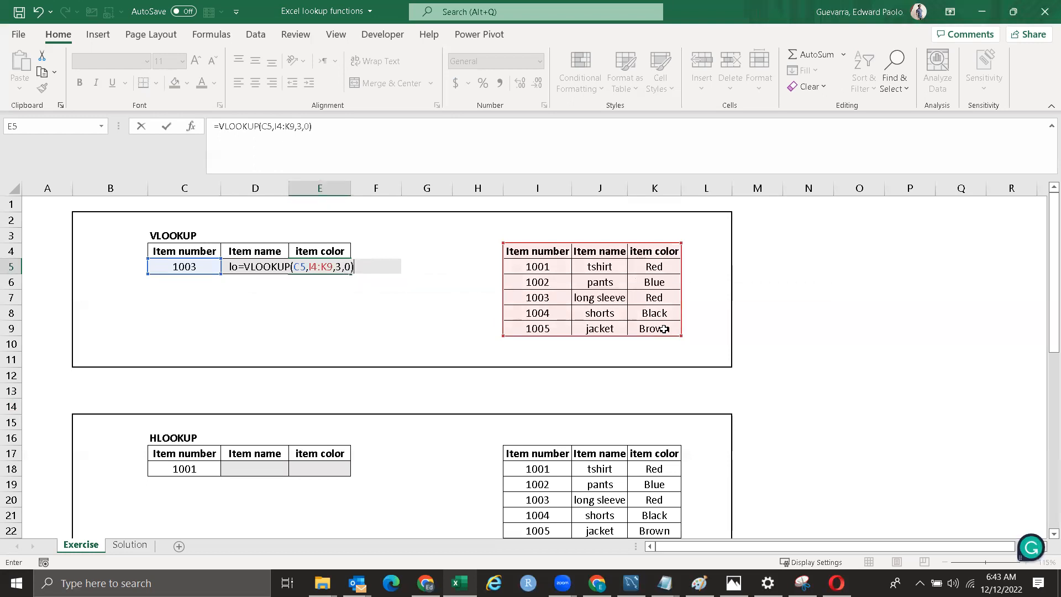
key(Return)
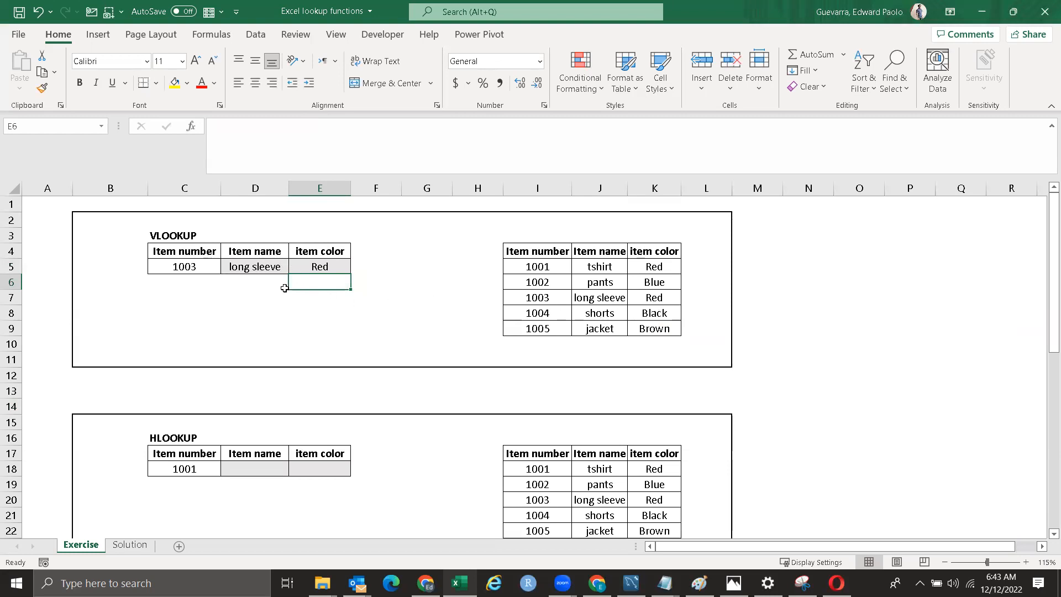
Step: Change the VLOOKUP item number in C5 to 1002 and select its matching row in the source table for comparison
click(194, 267)
click(244, 127)
key(BackSpace)
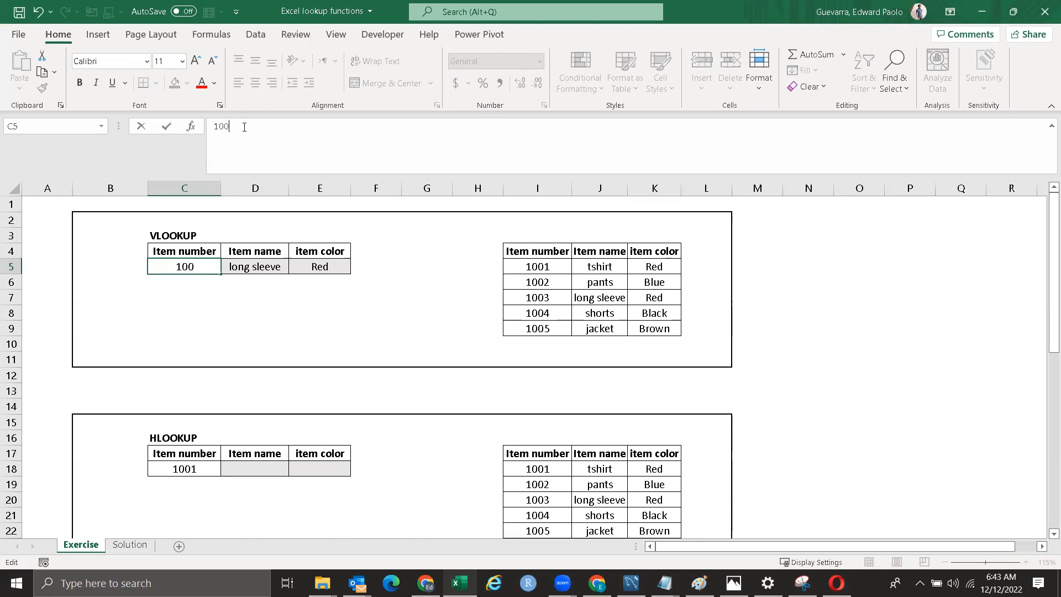
text(2)
key(Return)
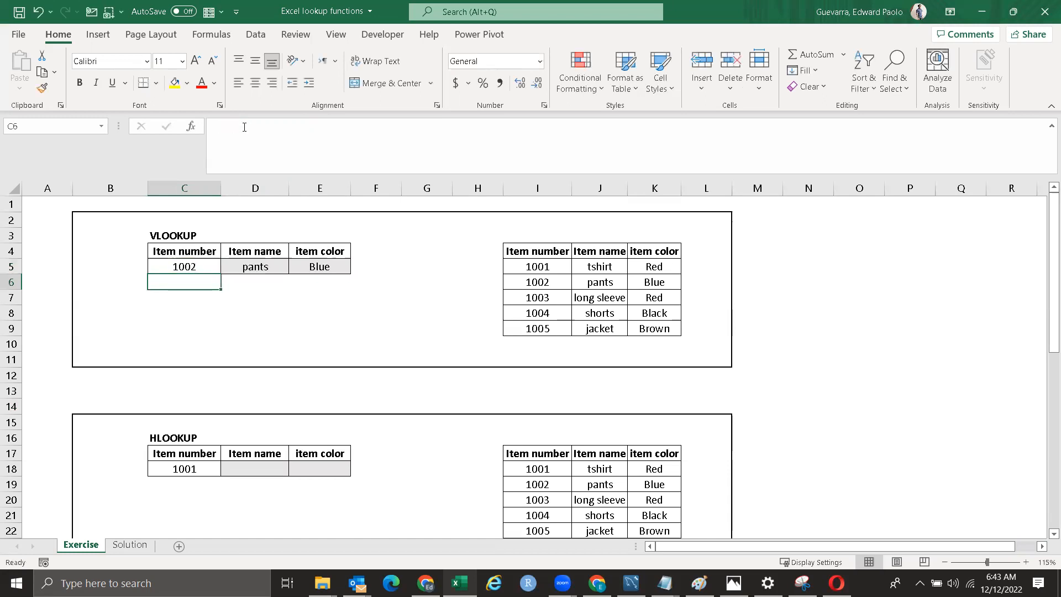
drag(551, 282, 654, 283)
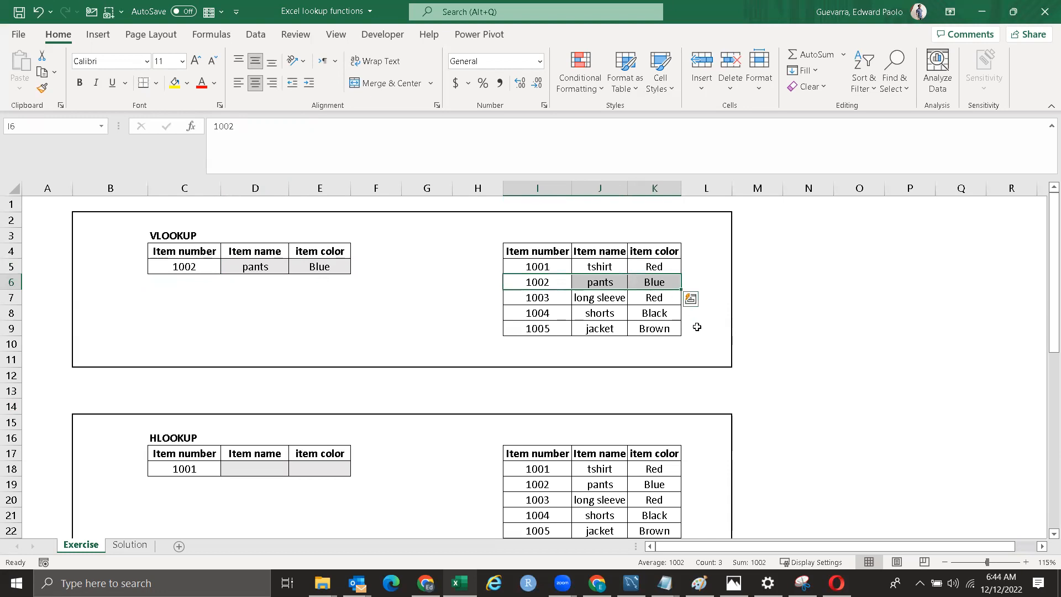
drag(1046, 313, 1047, 395)
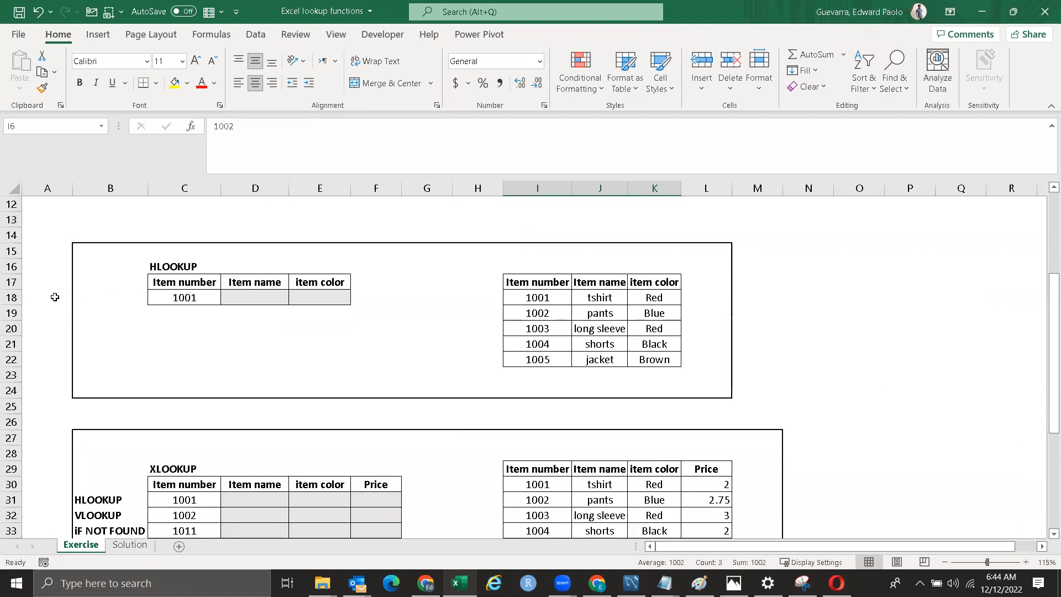
click(10, 297)
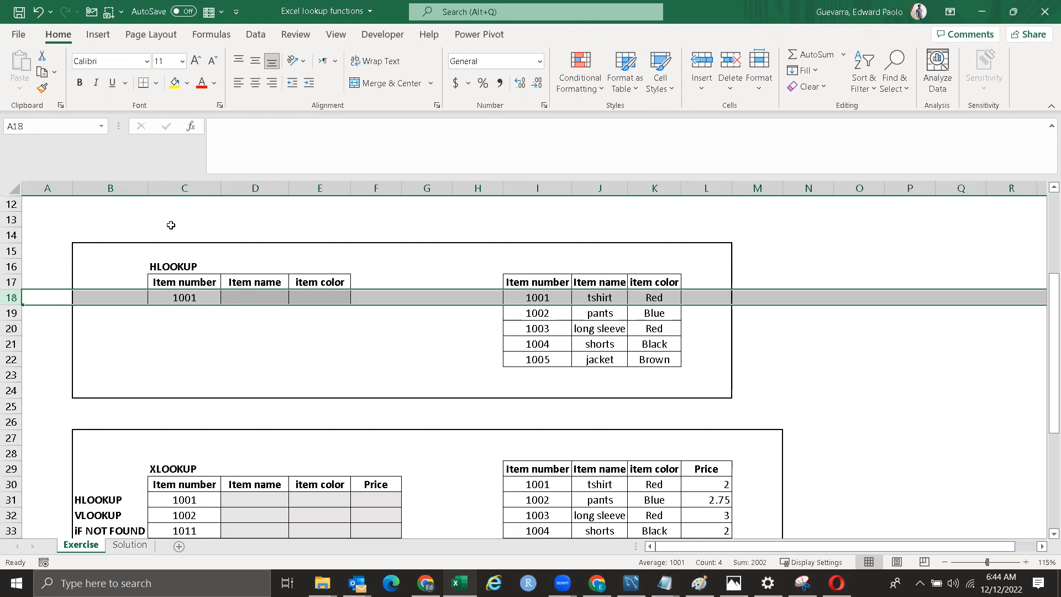
click(186, 188)
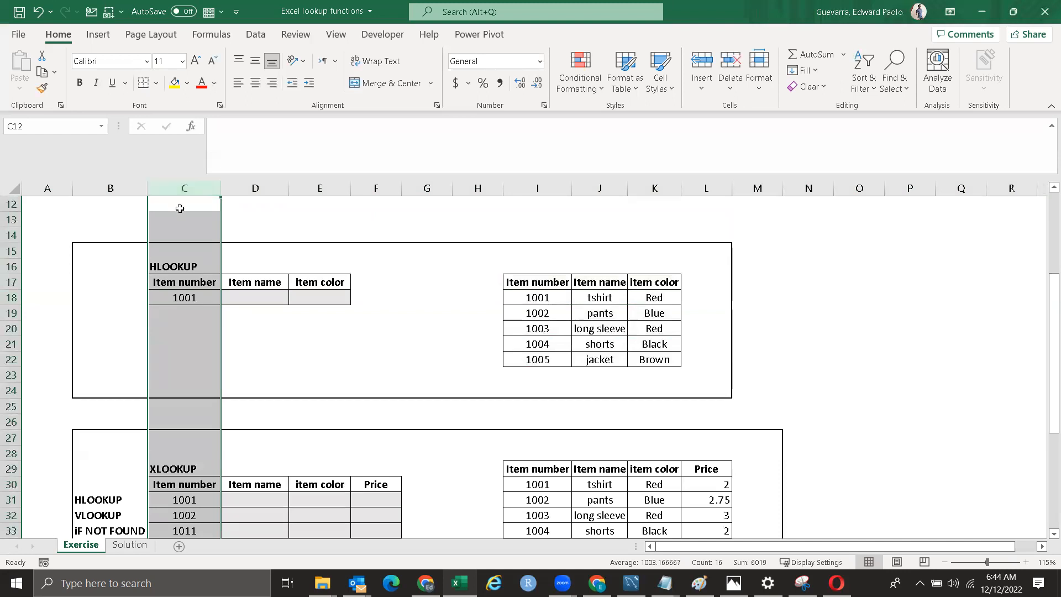
click(245, 231)
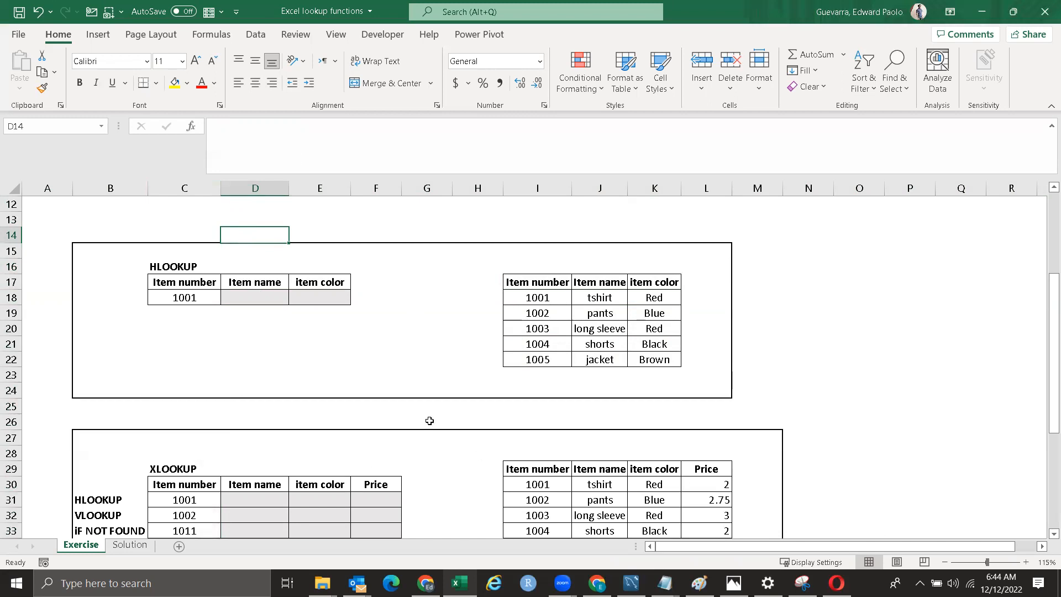
Step: Enter =HLOOKUP(D17,I17:K22,2,0) in cell D18 to return the item name in the HLOOKUP section
click(258, 299)
text(=)
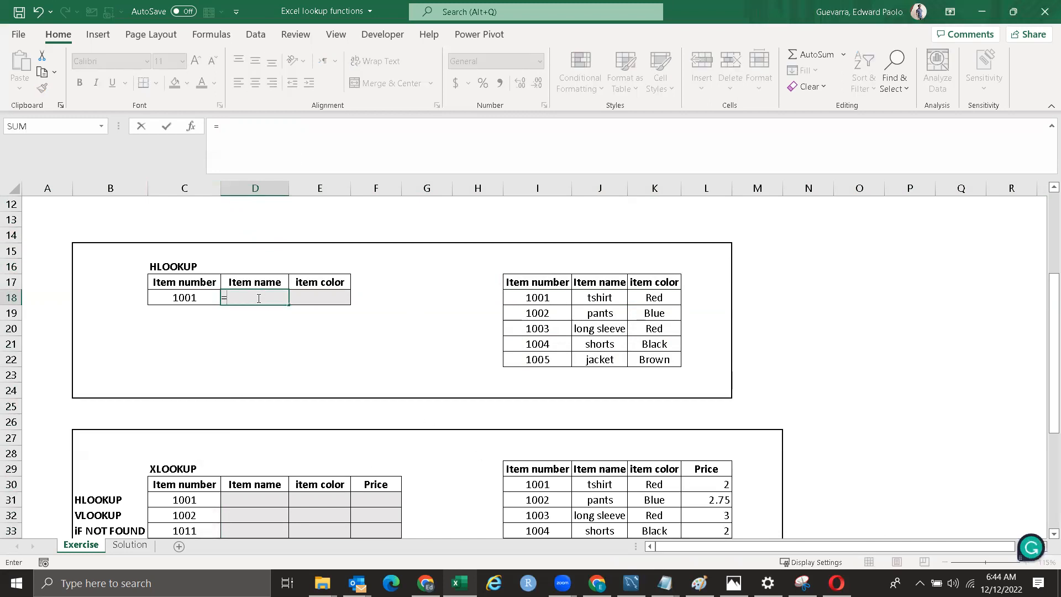
text(H)
key(Down)
key(Down)
key(Down)
key(Down)
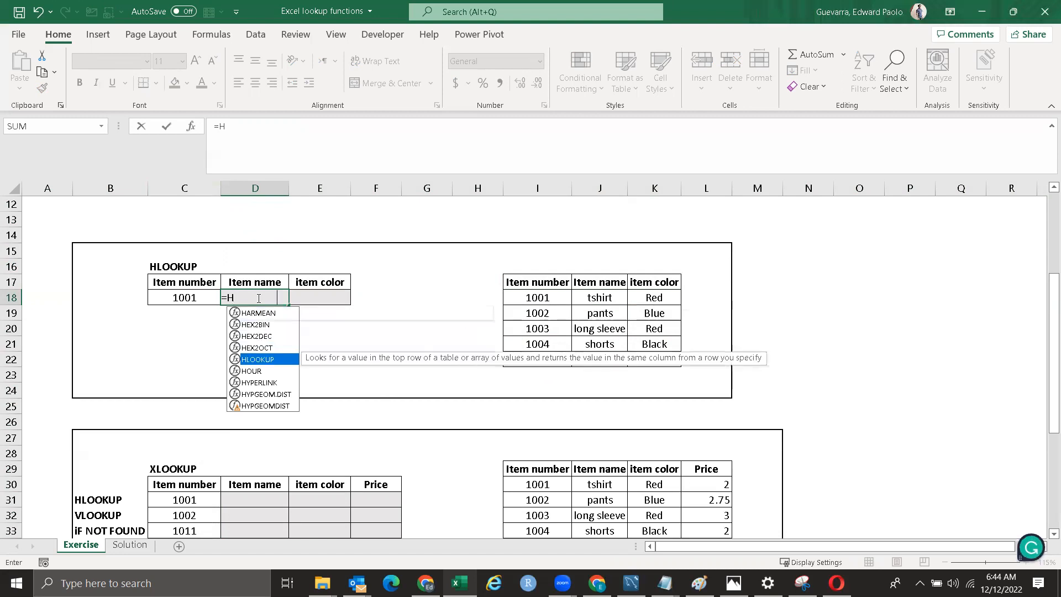
key(Tab)
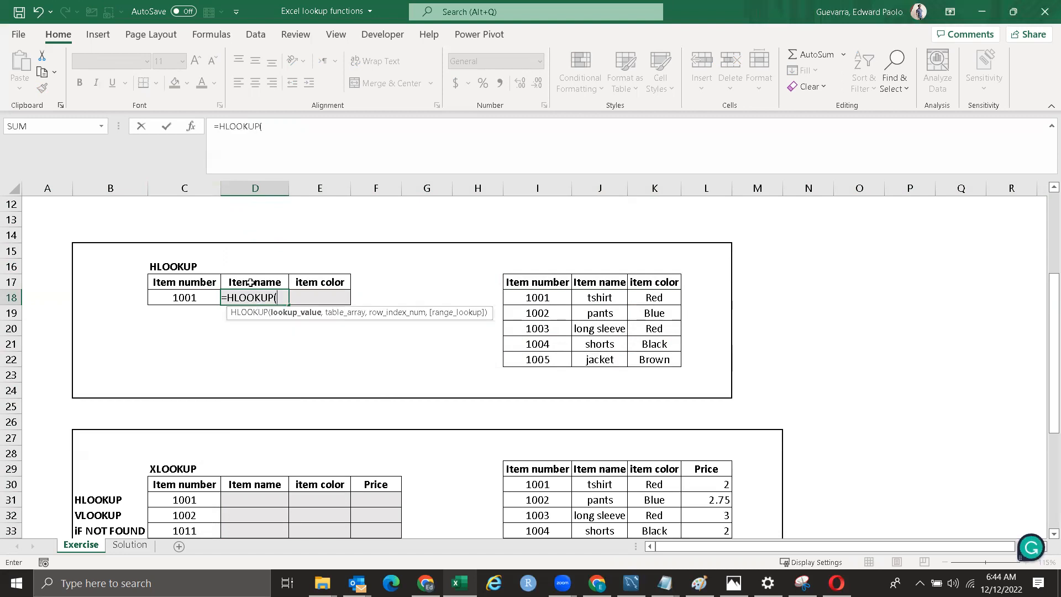
click(250, 283)
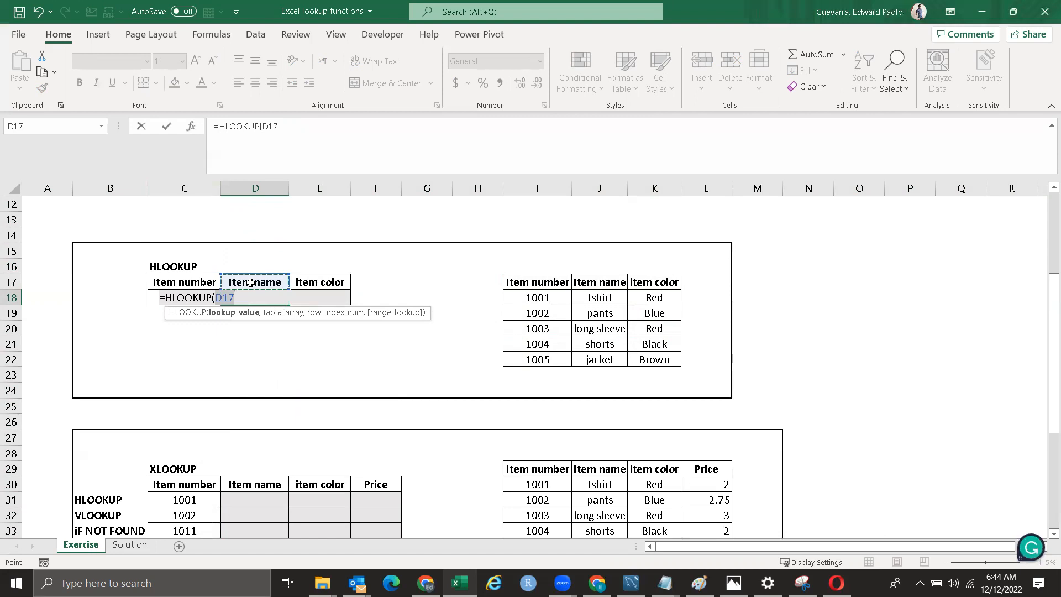
text(,)
click(536, 278)
drag(566, 296, 666, 360)
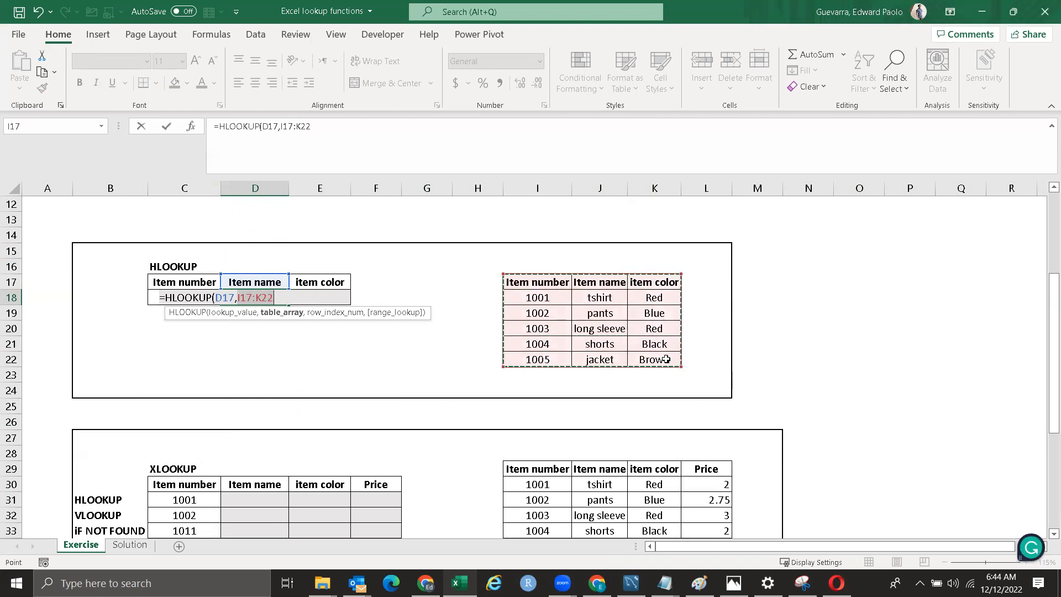
text(,2)
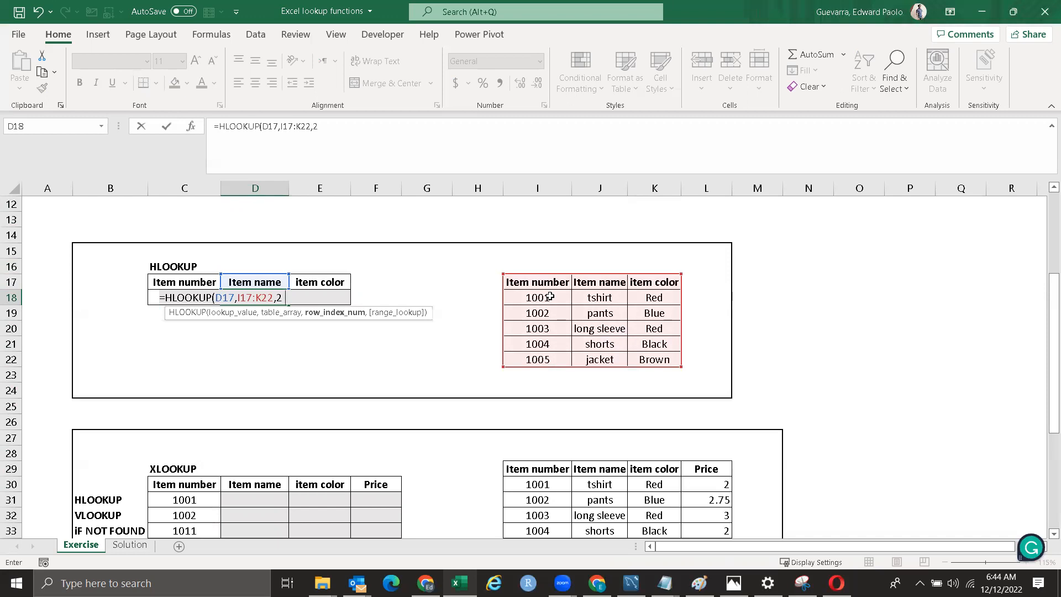
text(,0))
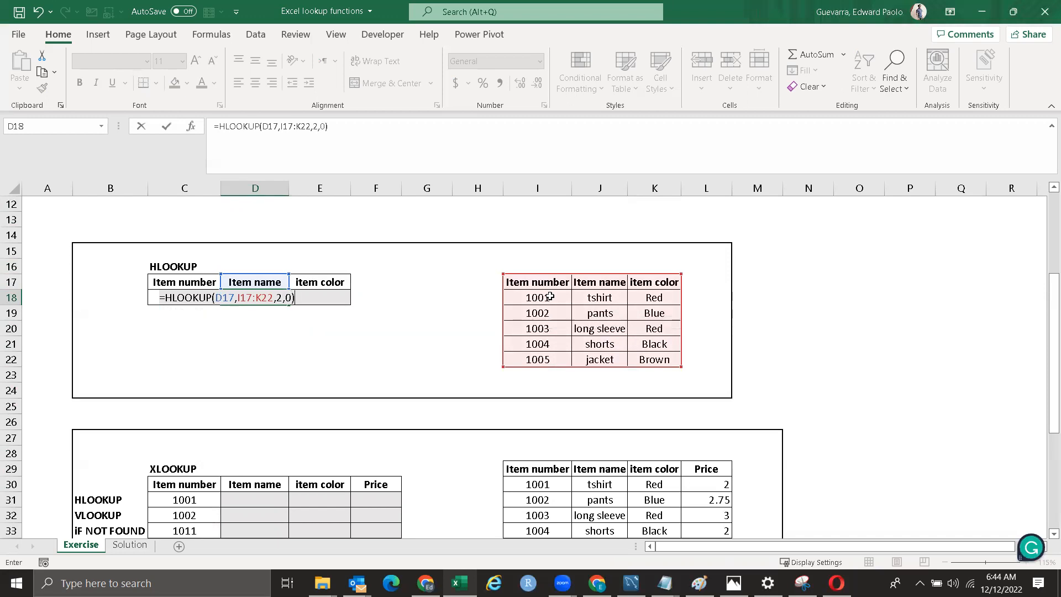
key(Return)
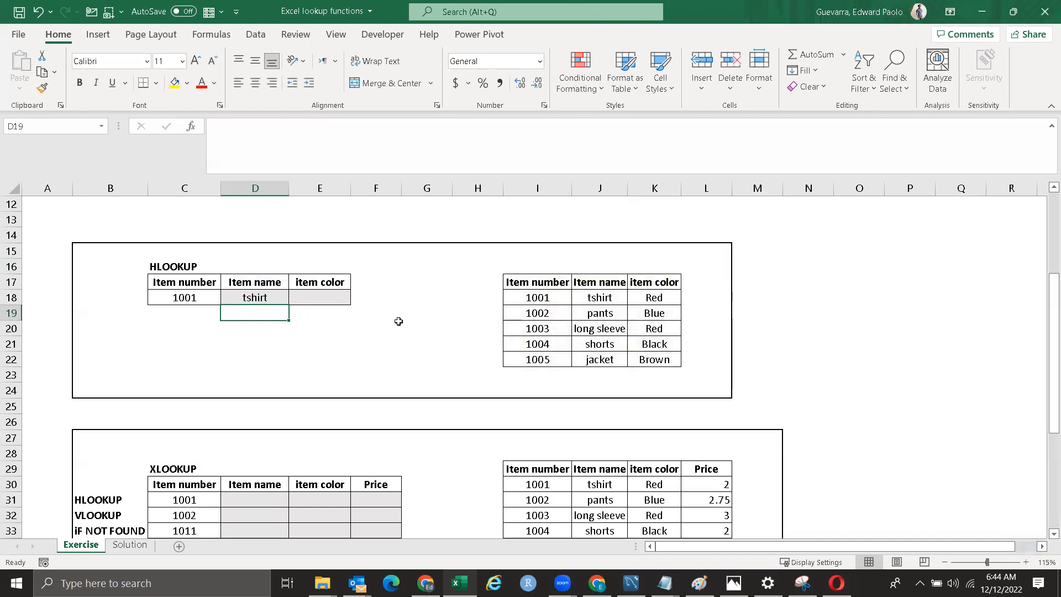
Step: Enter =HLOOKUP(E17,I17:K22,2) in cell E18 to look up the item color in the HLOOKUP section
click(276, 293)
click(330, 294)
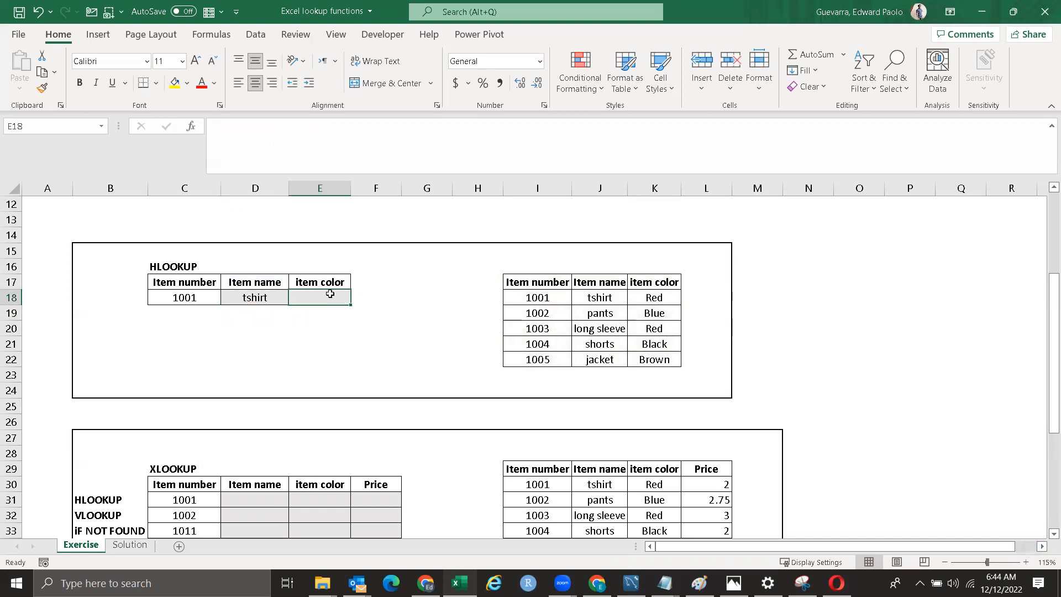
text(=H)
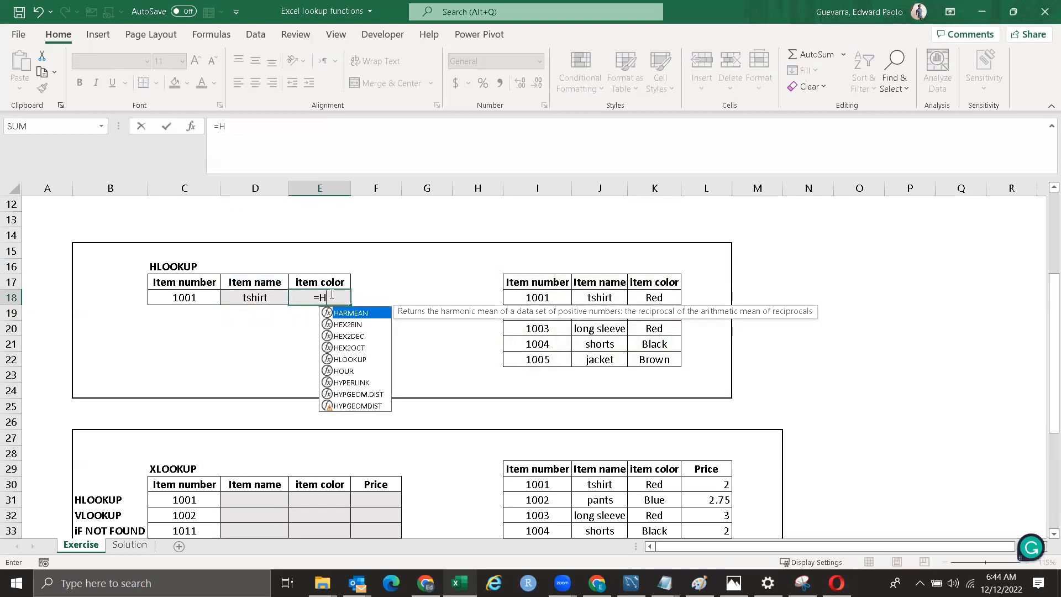
key(Down)
key(Down)
key(Down)
key(Down)
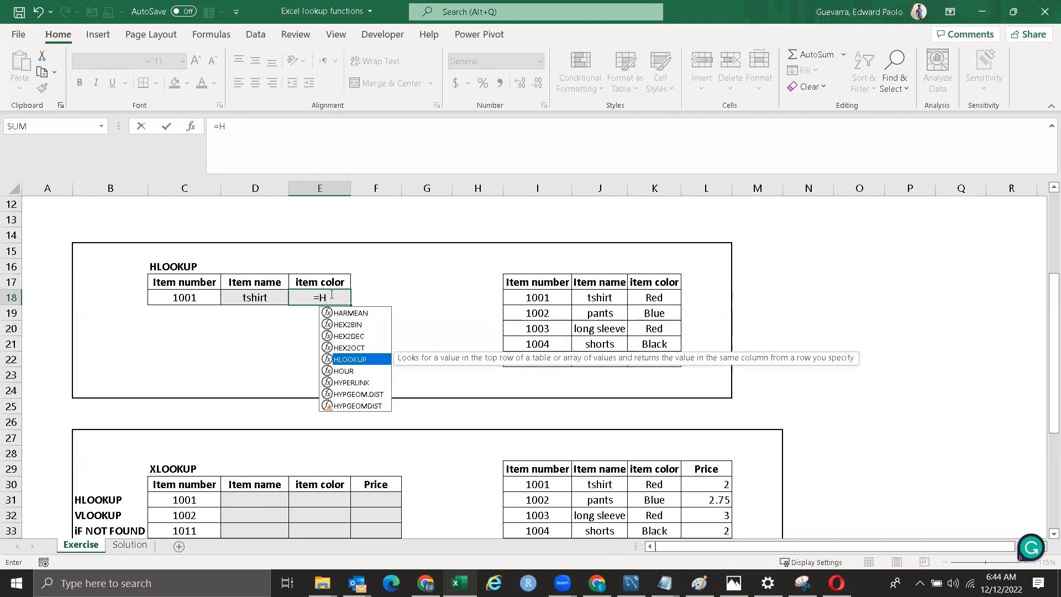
key(Tab)
click(326, 280)
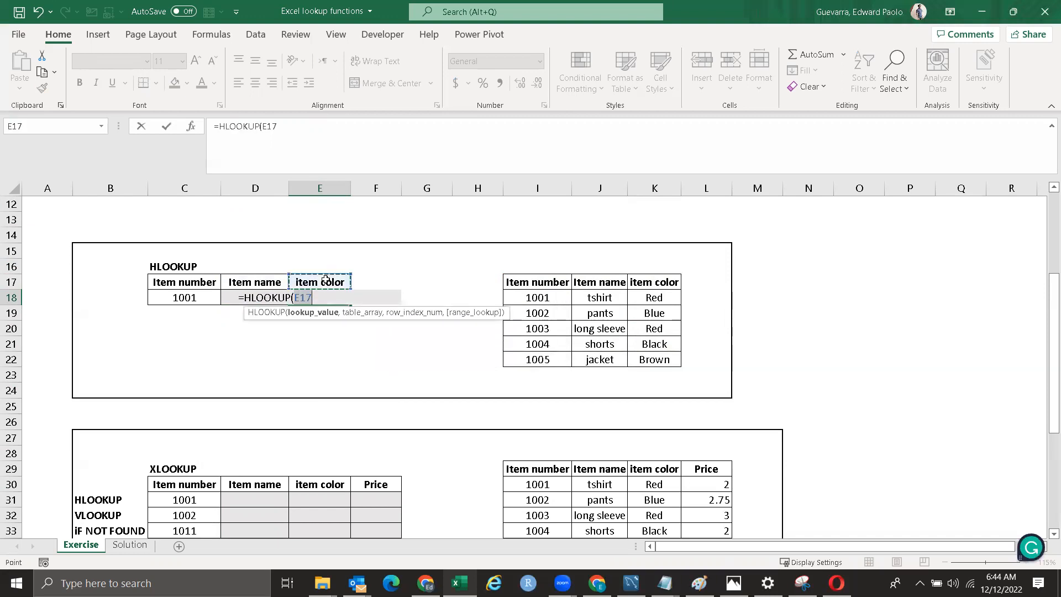
text(,)
click(547, 280)
drag(633, 335, 670, 365)
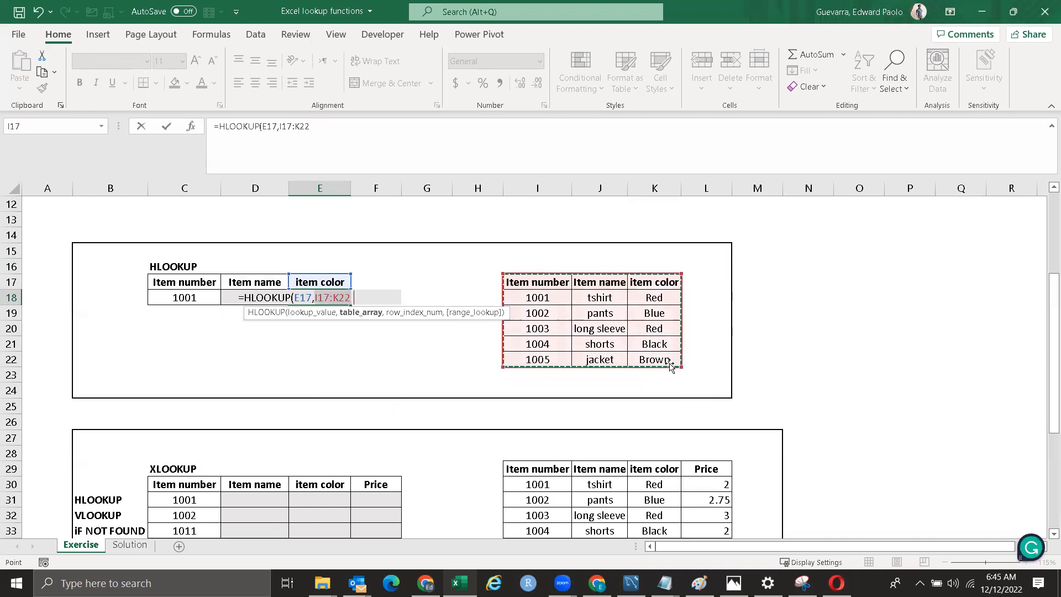
text(,)
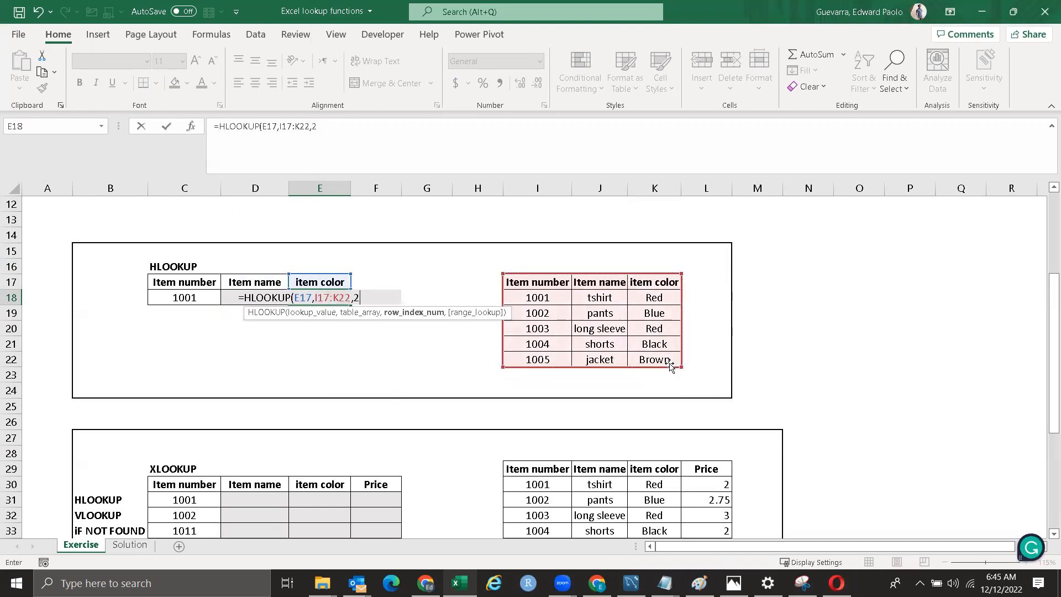
text(2)
key(Return)
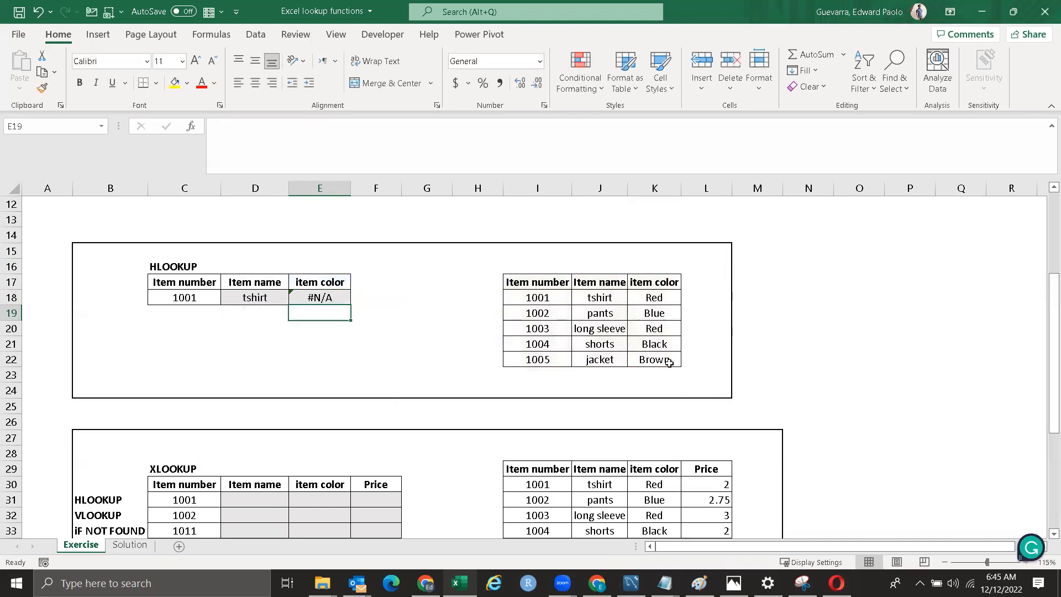
Step: Add 0 as the range_lookup argument of the HLOOKUP formula in E18 and select the 1001 row in its source table for comparison
key(Up)
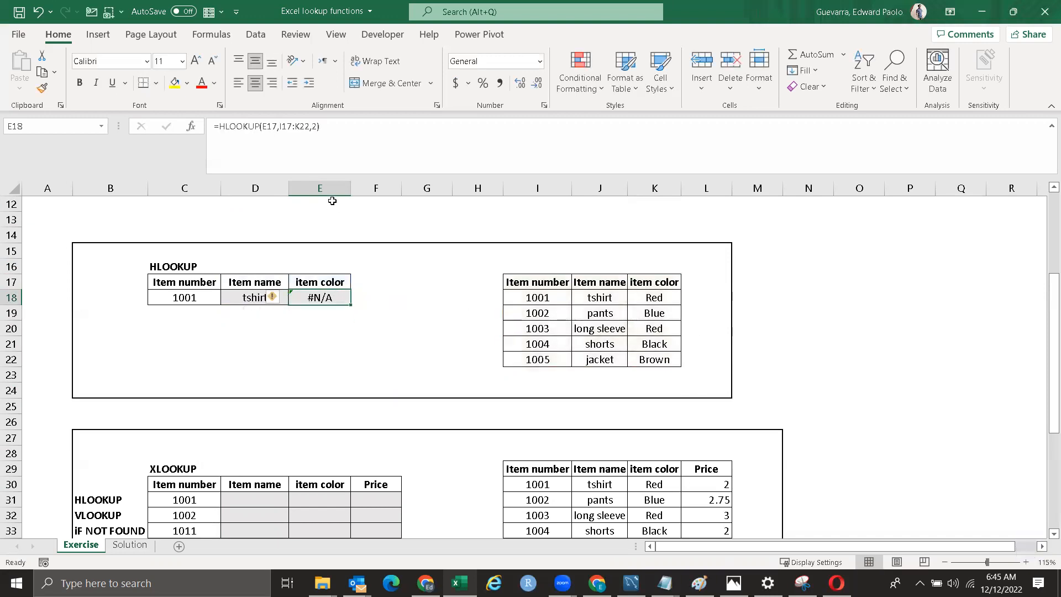
click(318, 128)
text(,0)
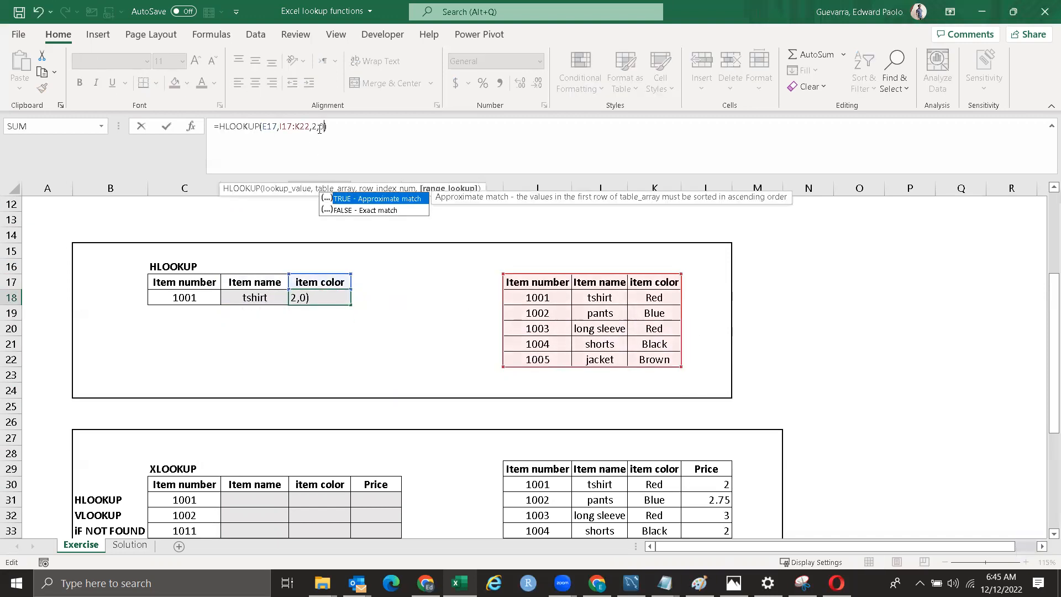
key(Return)
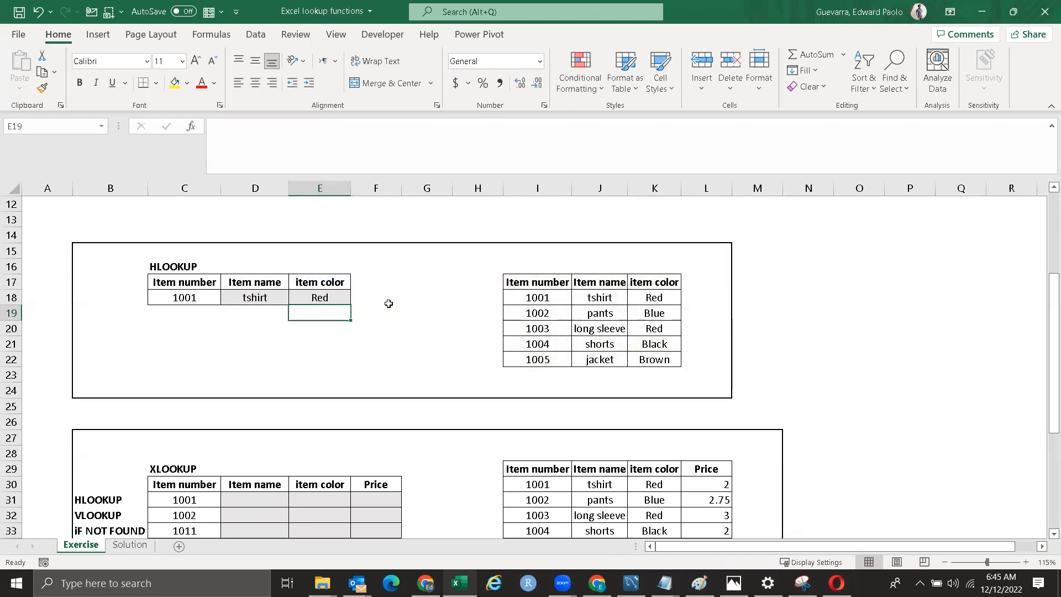
drag(540, 297, 659, 297)
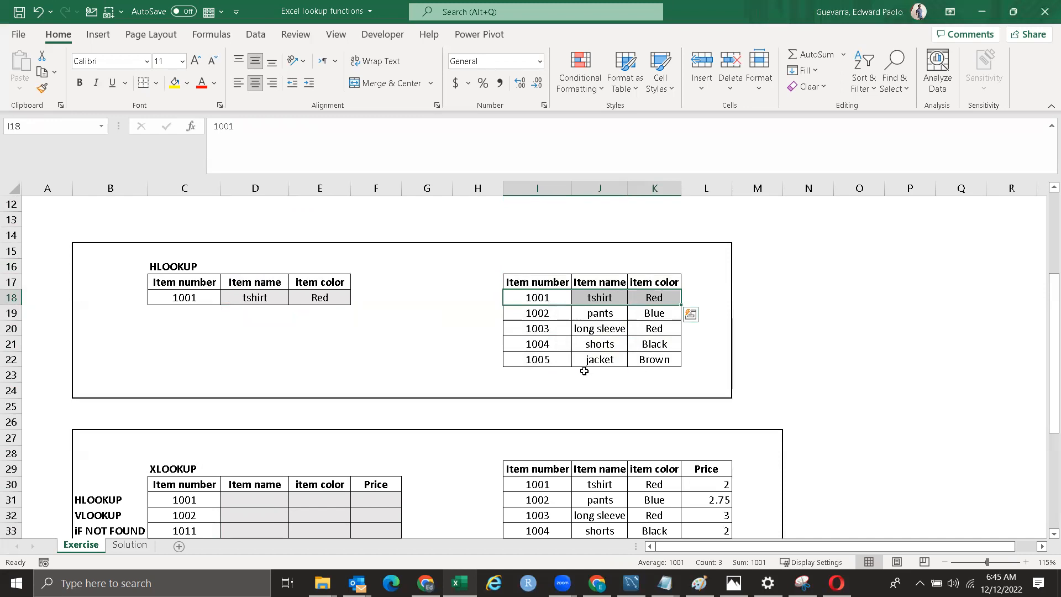
Step: Review the VLOOKUP source table, examining the position of the item name column relative to the item number column
drag(1047, 320, 1047, 366)
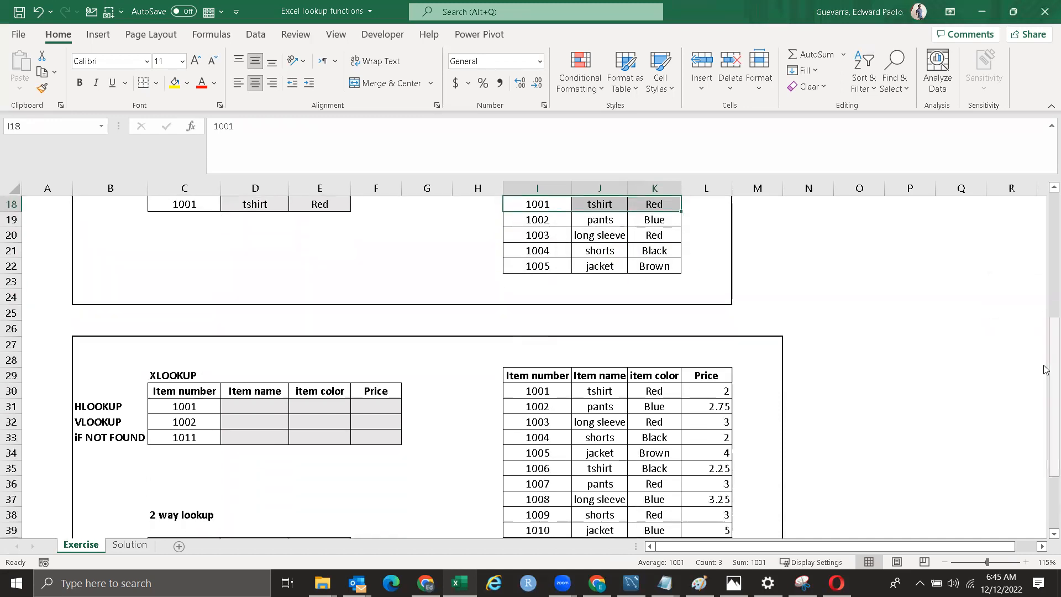
key(alt+Tab)
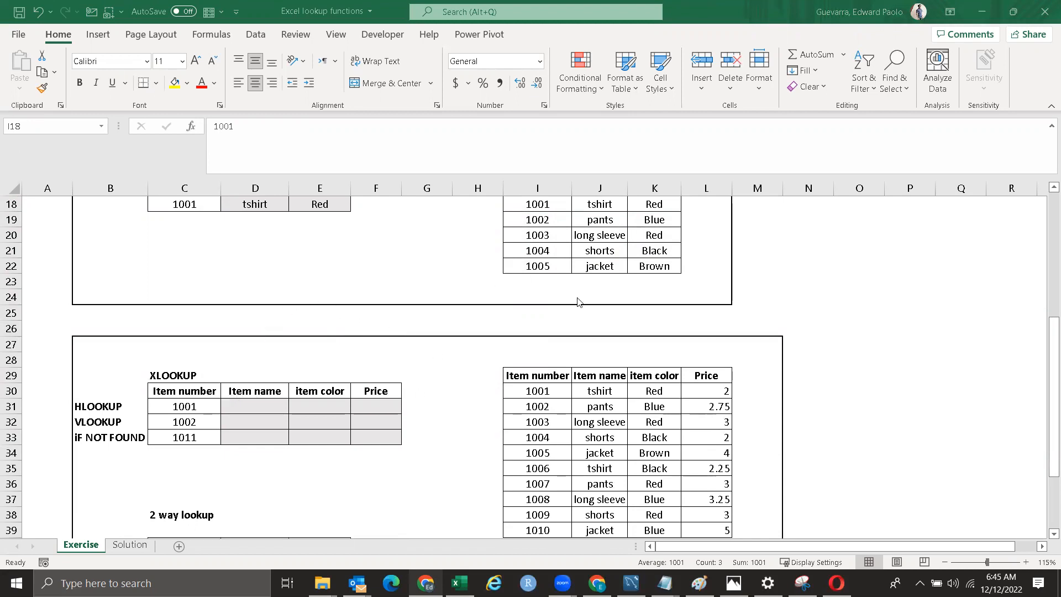
click(1044, 349)
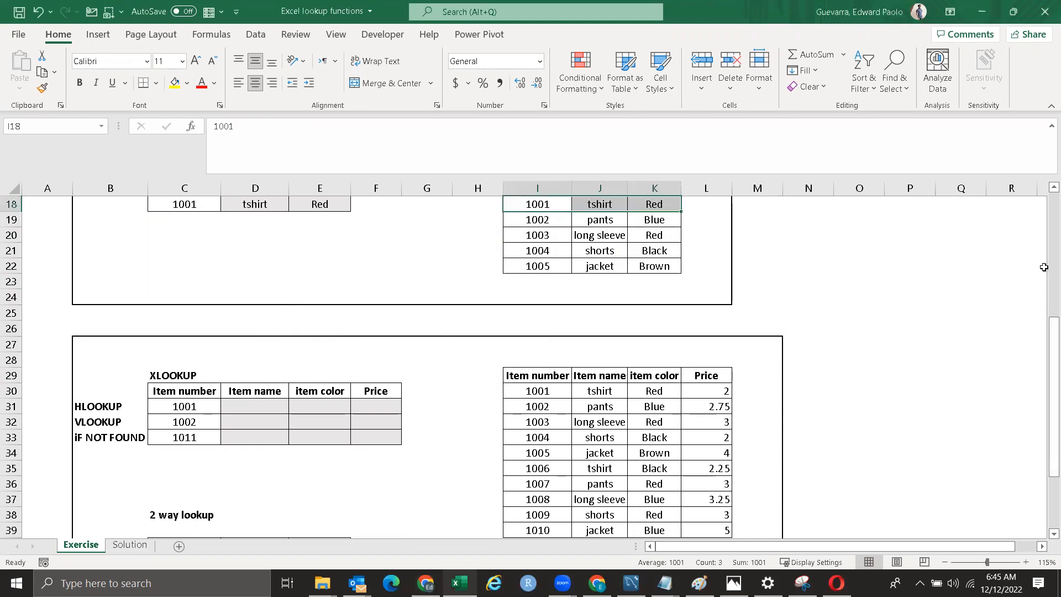
drag(1046, 322, 1045, 291)
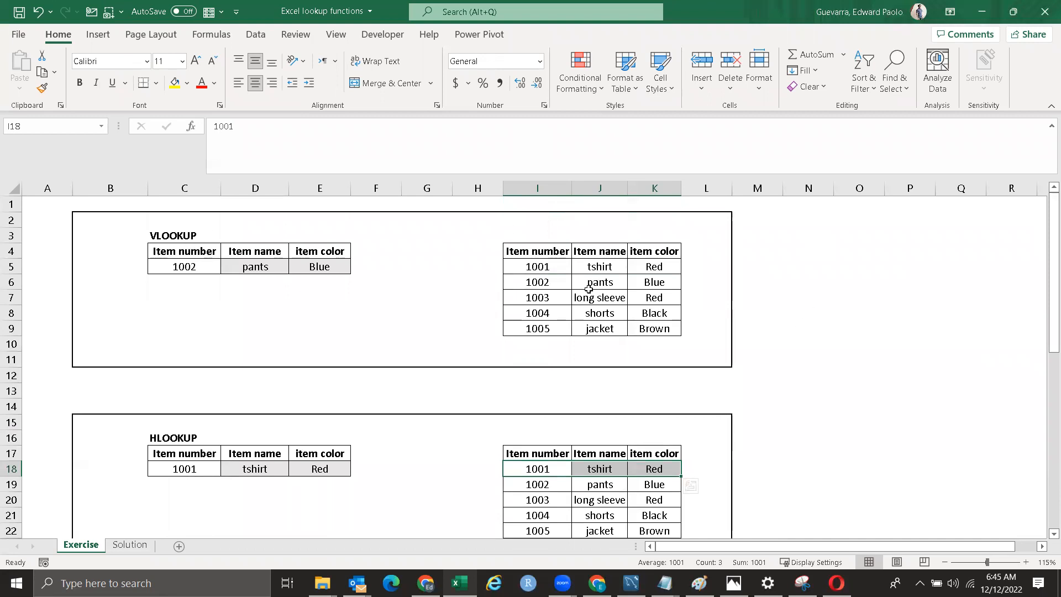
drag(597, 252, 602, 327)
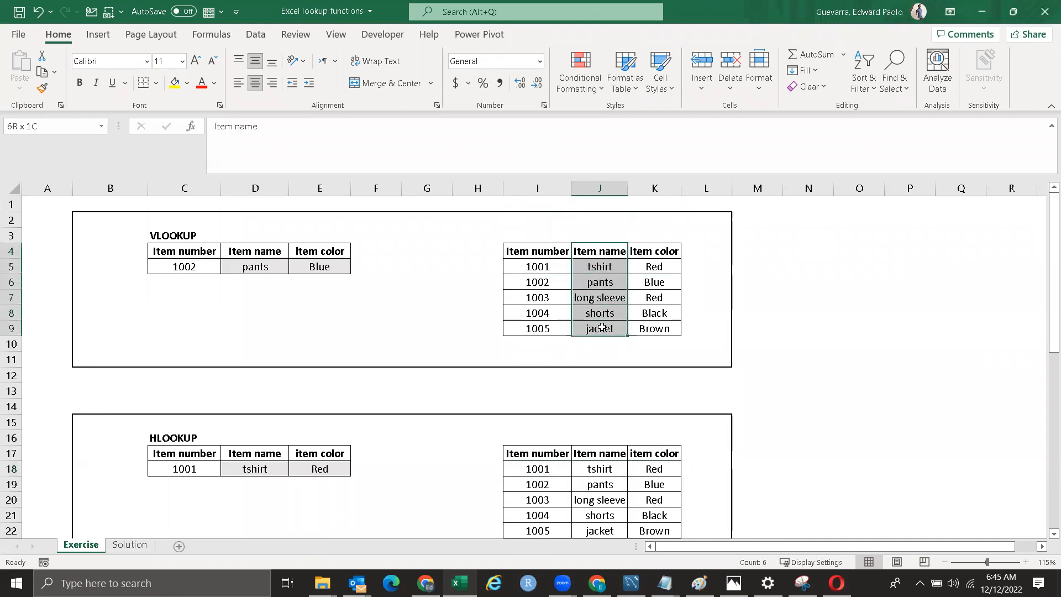
drag(537, 253, 546, 328)
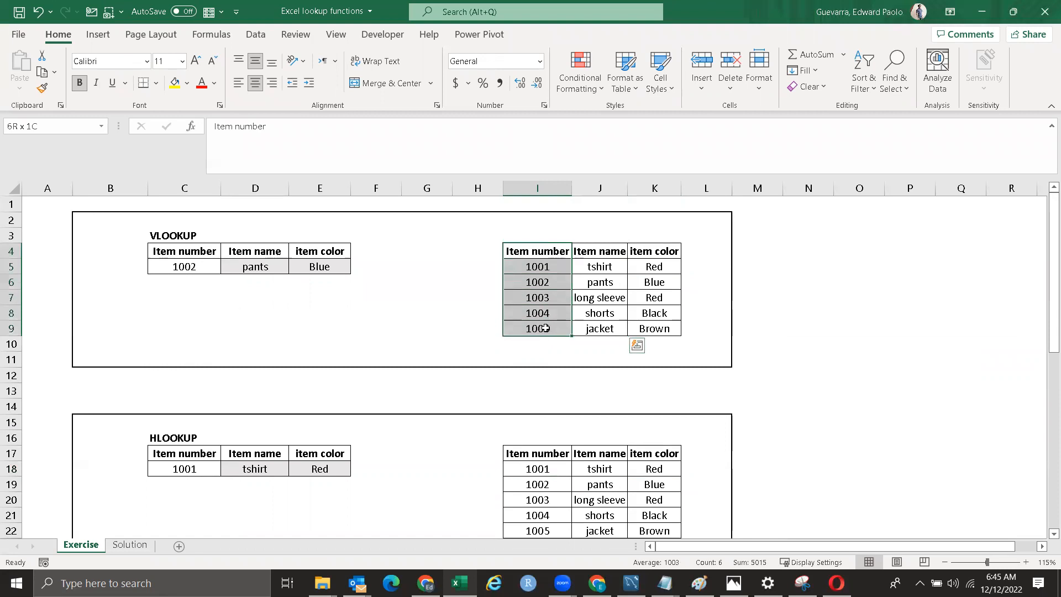
drag(596, 250, 560, 271)
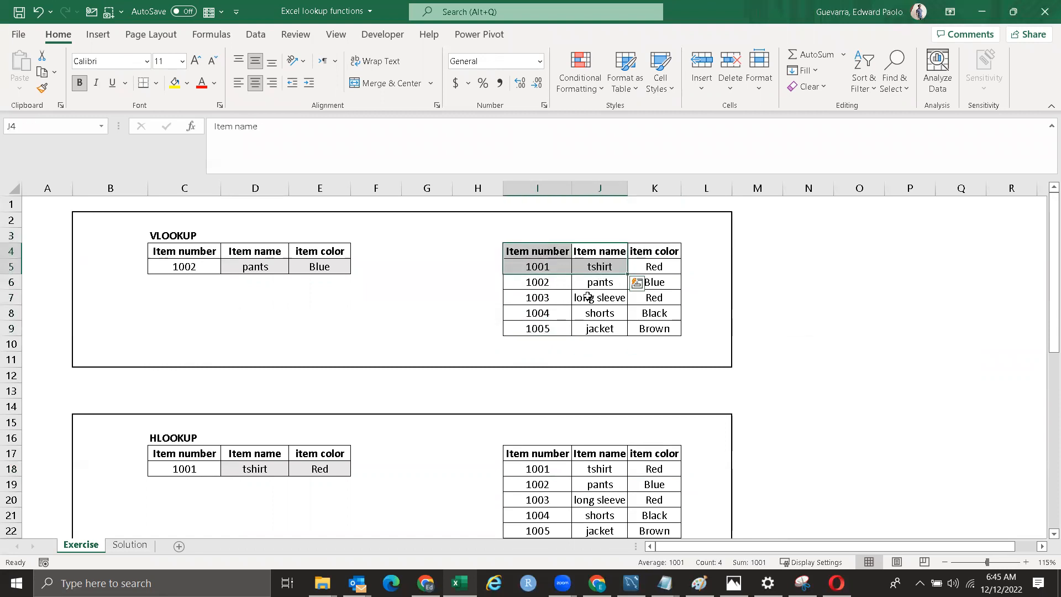
click(597, 313)
Step: Enter =XLOOKUP(D30,I29:L29,I30:L30) in cell D31 to return the item name in the XLOOKUP section's HLOOKUP row
drag(1047, 275, 1047, 368)
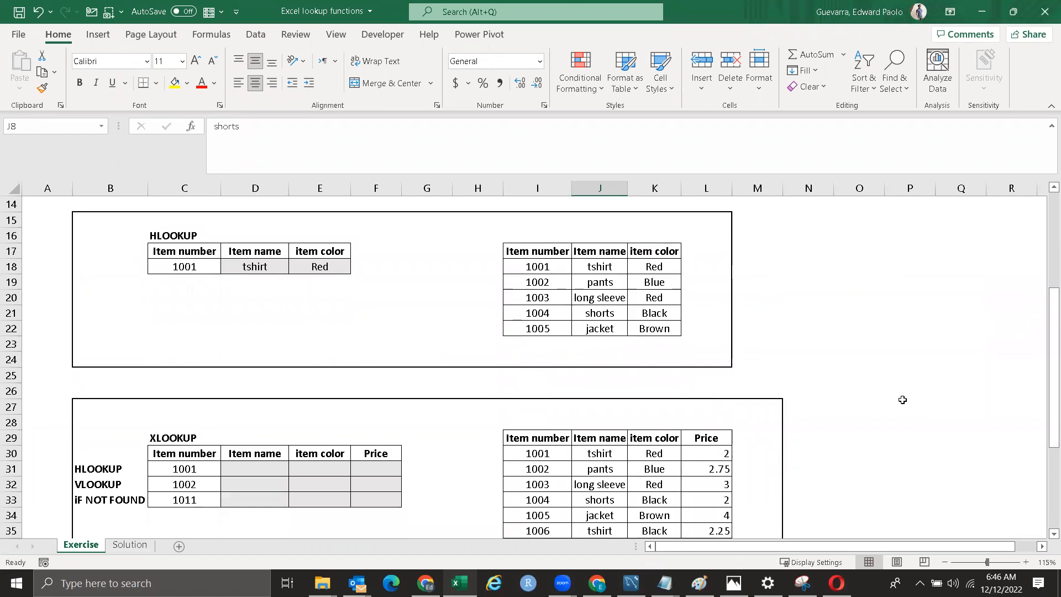
scroll(903, 398, down, 1)
scroll(901, 408, down, 1)
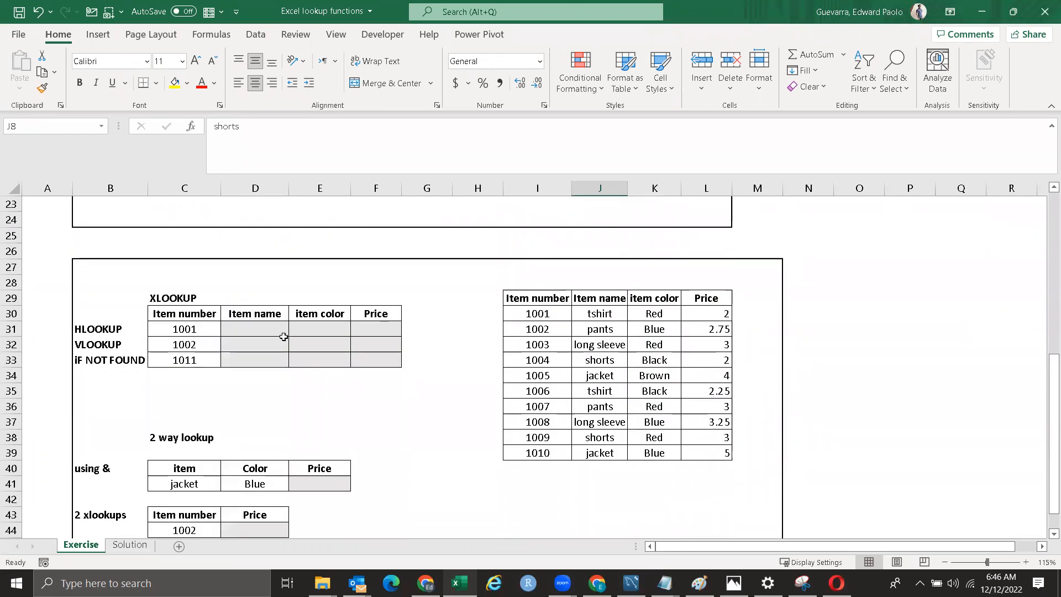
click(264, 328)
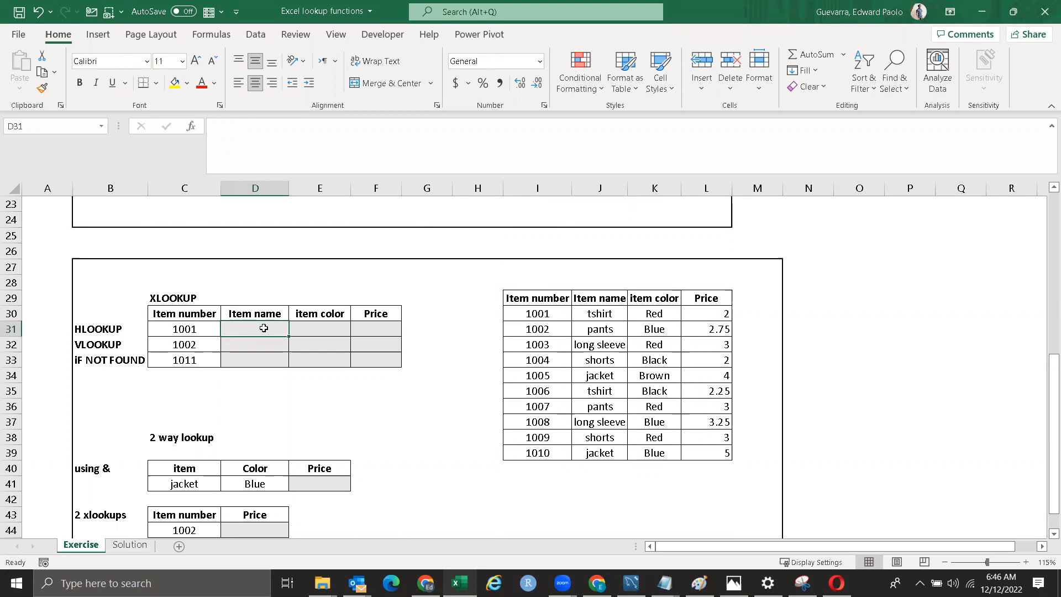
text(=)
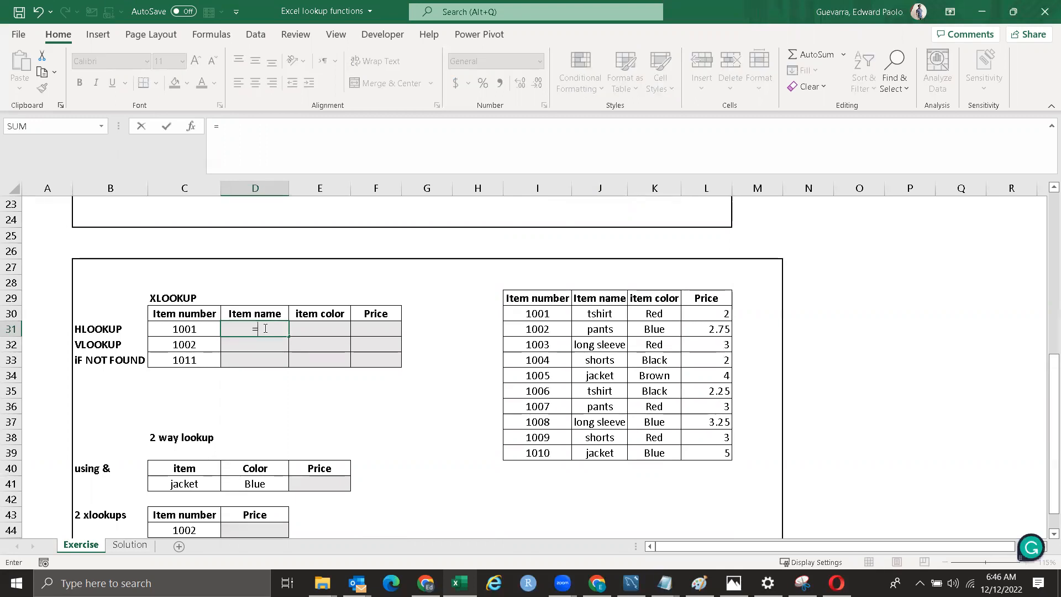
text(XL)
key(Tab)
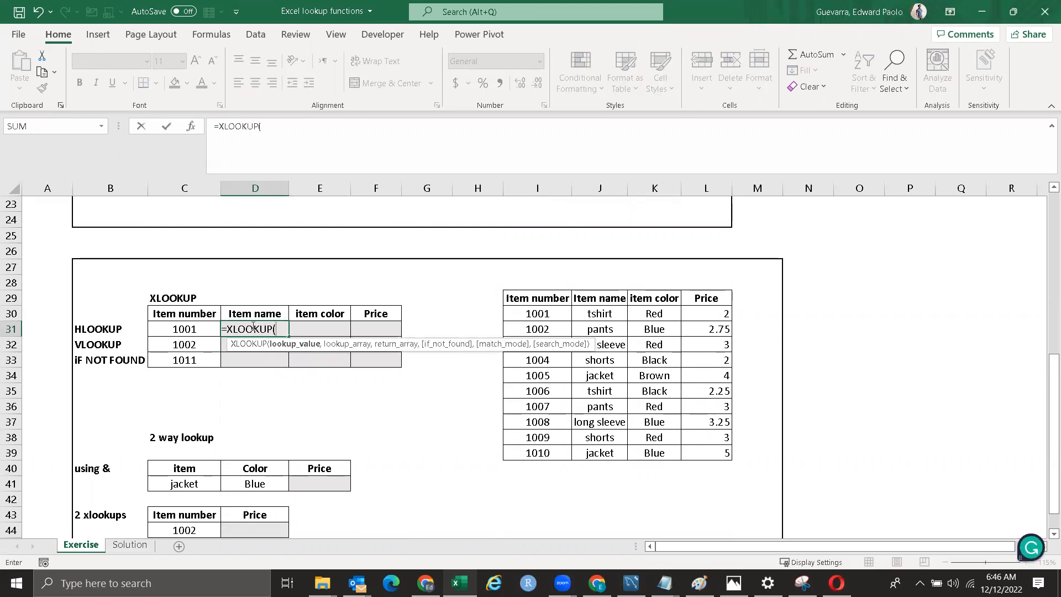
click(262, 311)
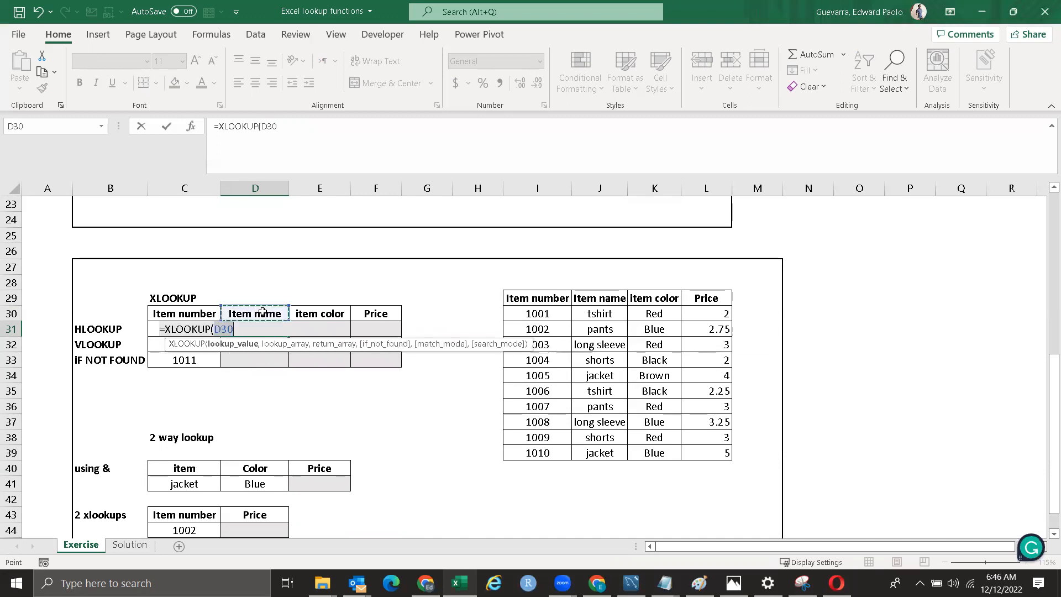
text(,)
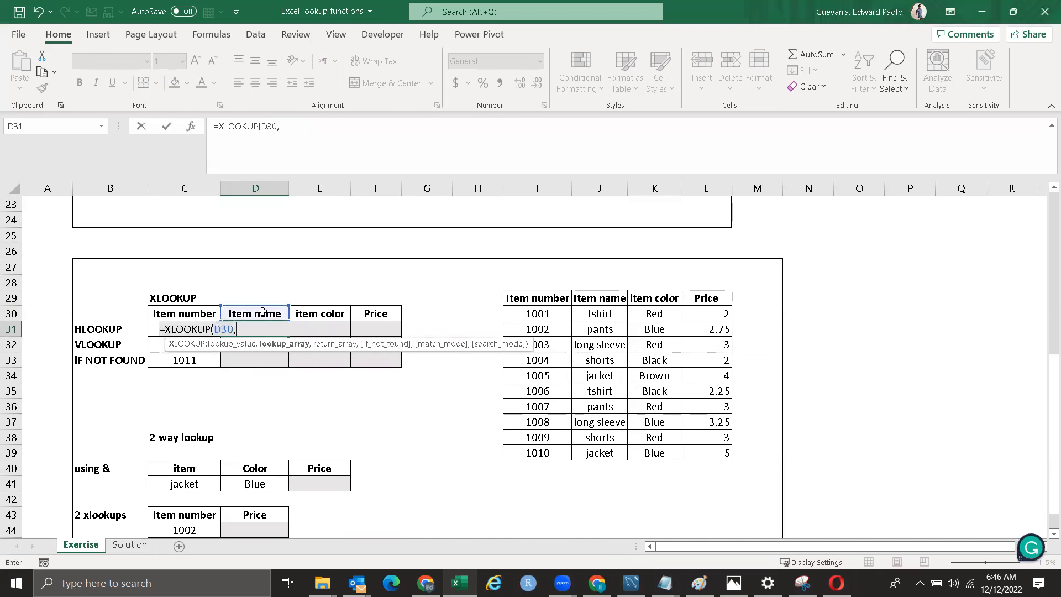
drag(549, 300, 705, 295)
text(,)
drag(545, 313, 710, 314)
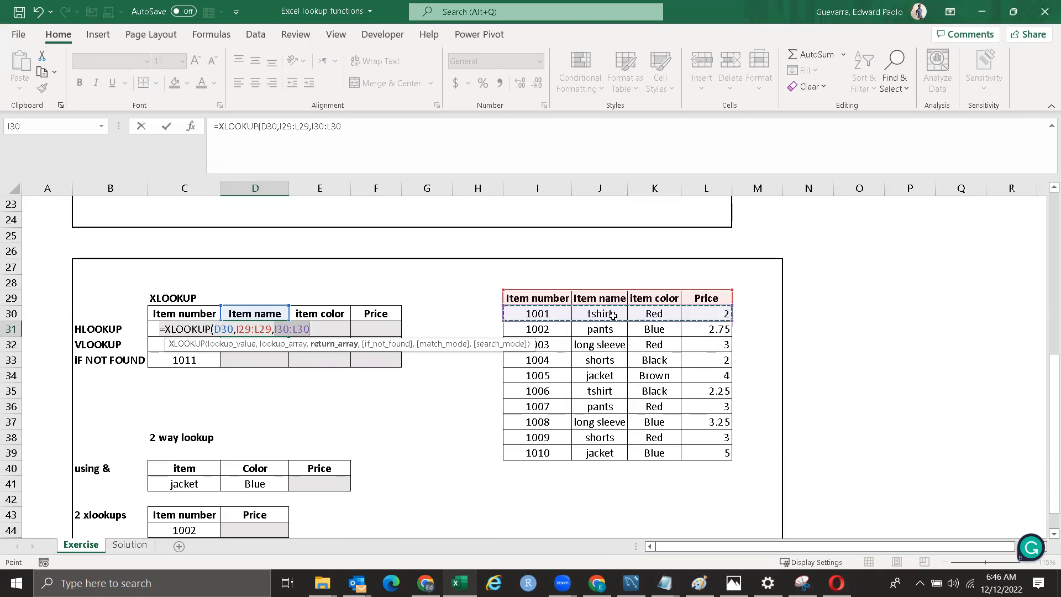
text())
key(Return)
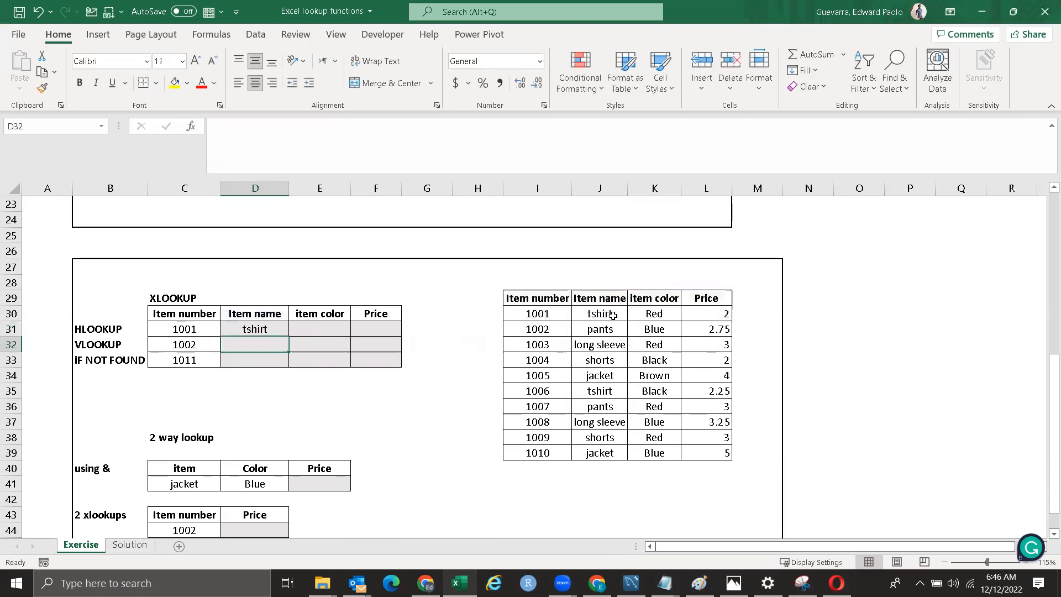
Step: Enter =XLOOKUP(E30,I29:L29,I30:L30) in cell E31 to return the item color in the same row
click(325, 330)
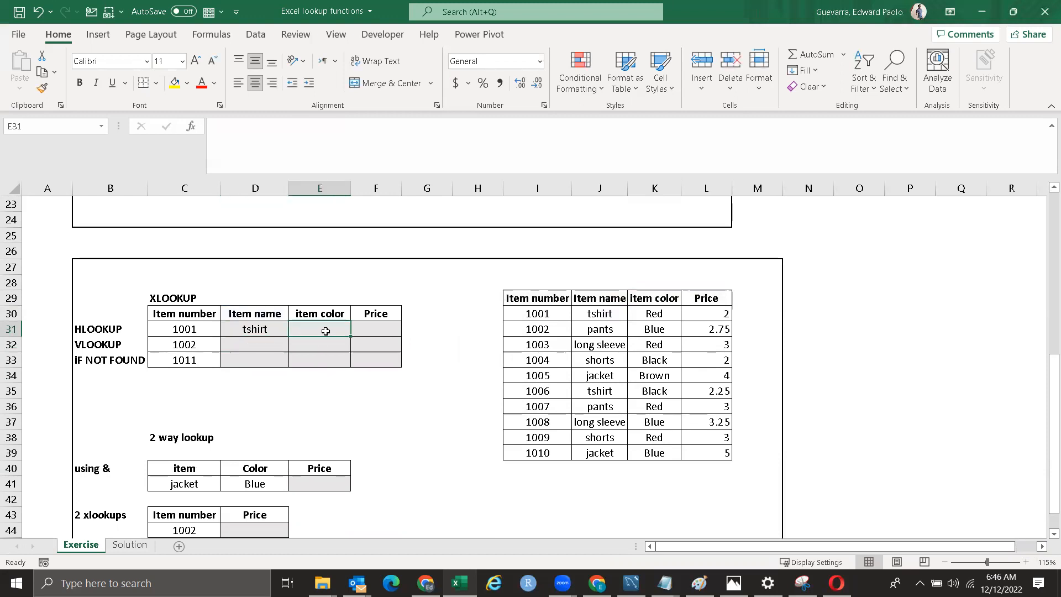
text(=)
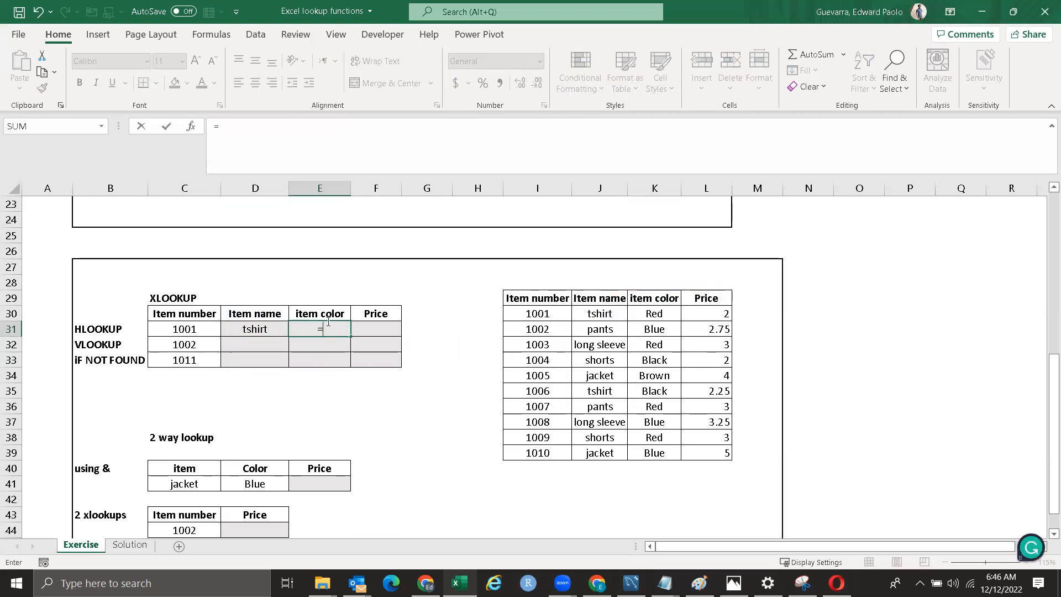
text(X)
key(Down)
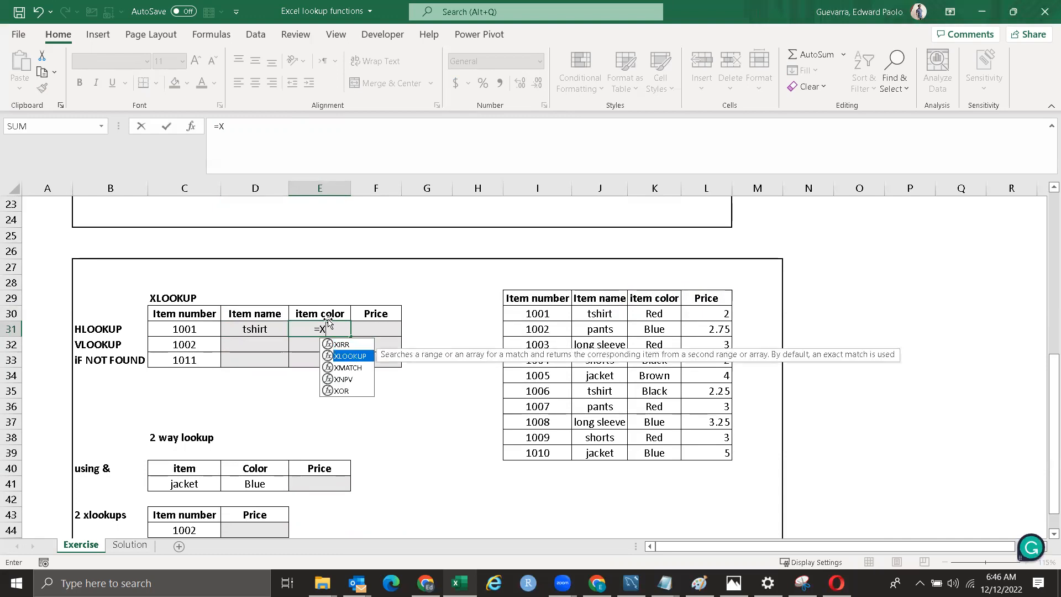
key(Tab)
click(326, 311)
text(,)
drag(537, 299, 701, 299)
text(,)
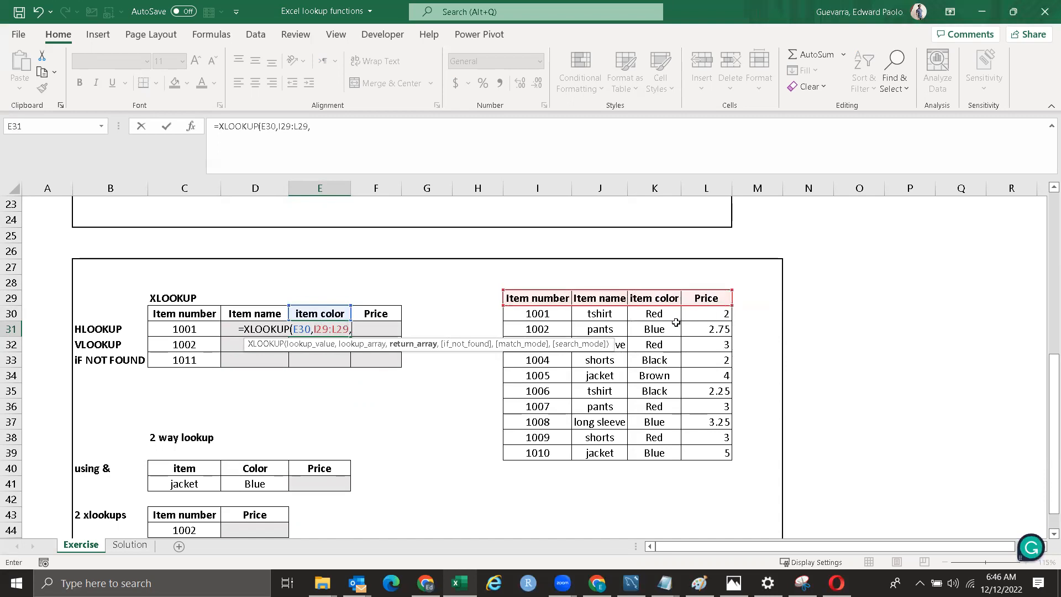
drag(544, 315, 706, 314)
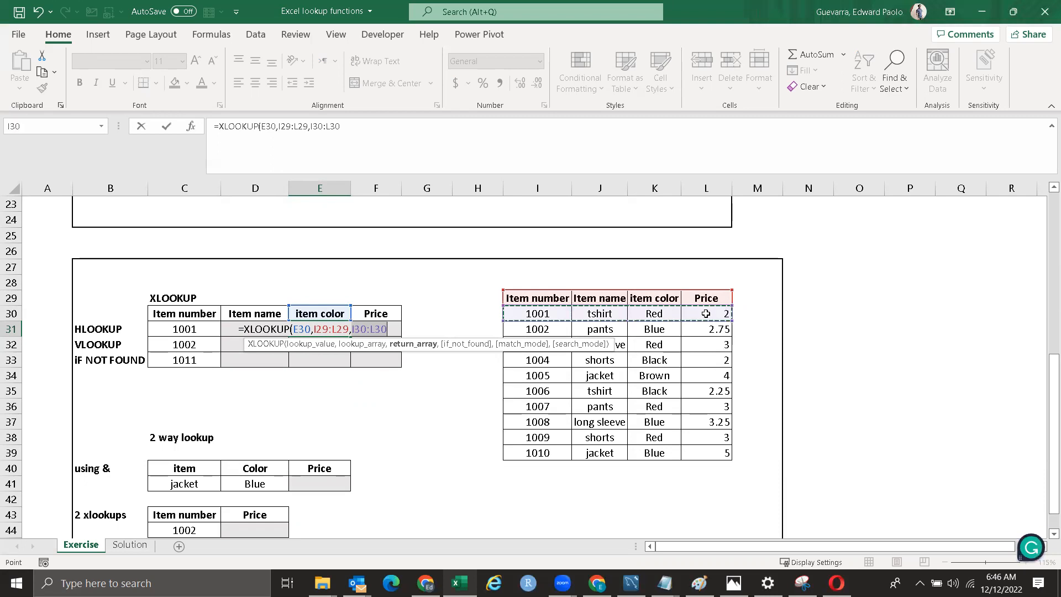
key(Return)
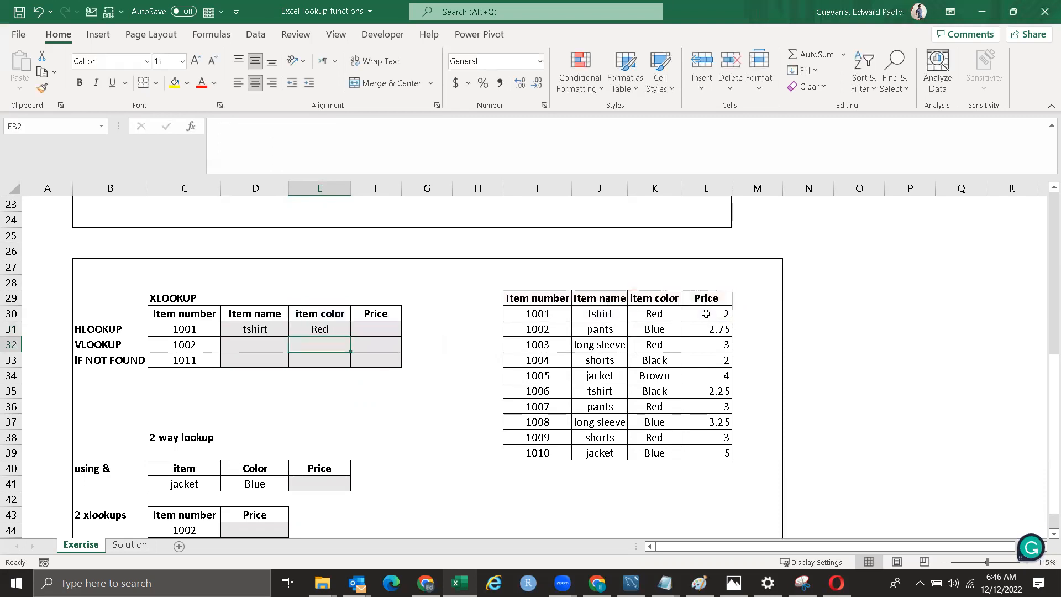
Step: Enter =XLOOKUP(F30,I29:L29,I30:L30) in cell F31 to return the price in the XLOOKUP section's HLOOKUP row
click(380, 328)
text(=XL)
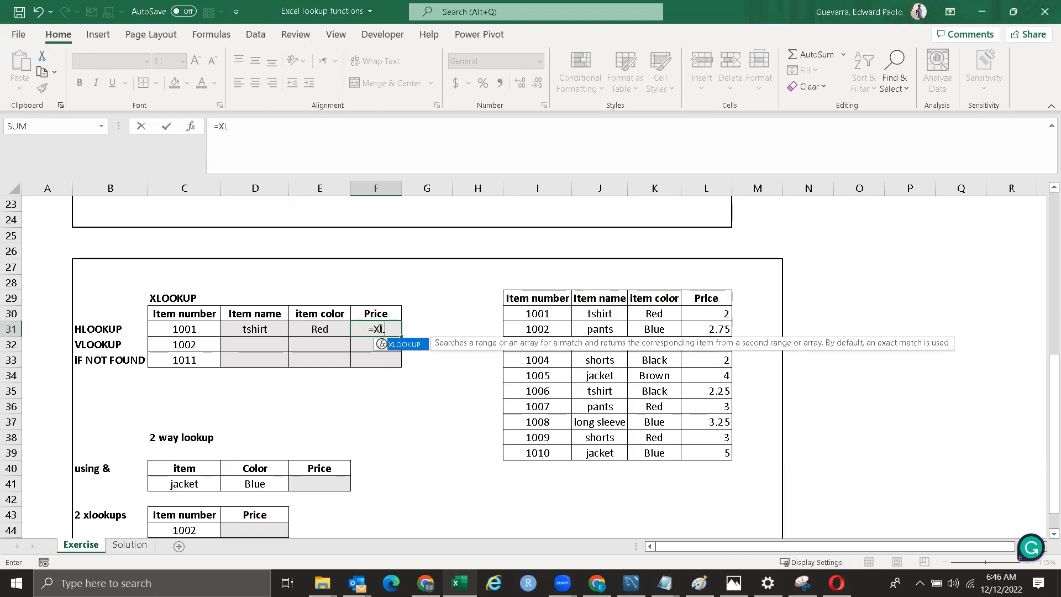
key(Tab)
click(374, 313)
text(,)
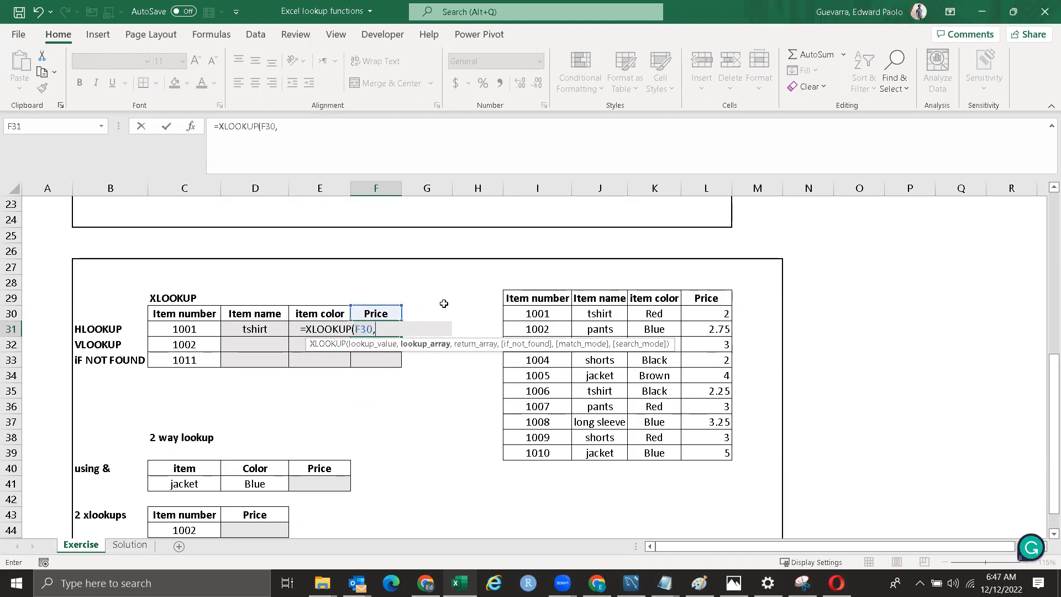
drag(526, 294, 712, 307)
text(,)
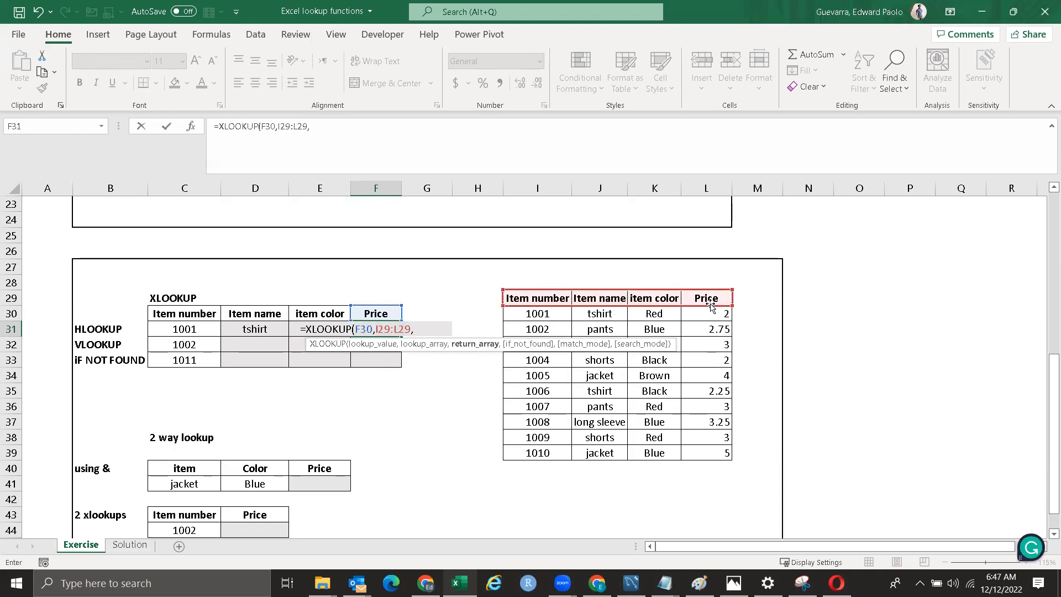
drag(509, 314, 705, 313)
text())
key(Return)
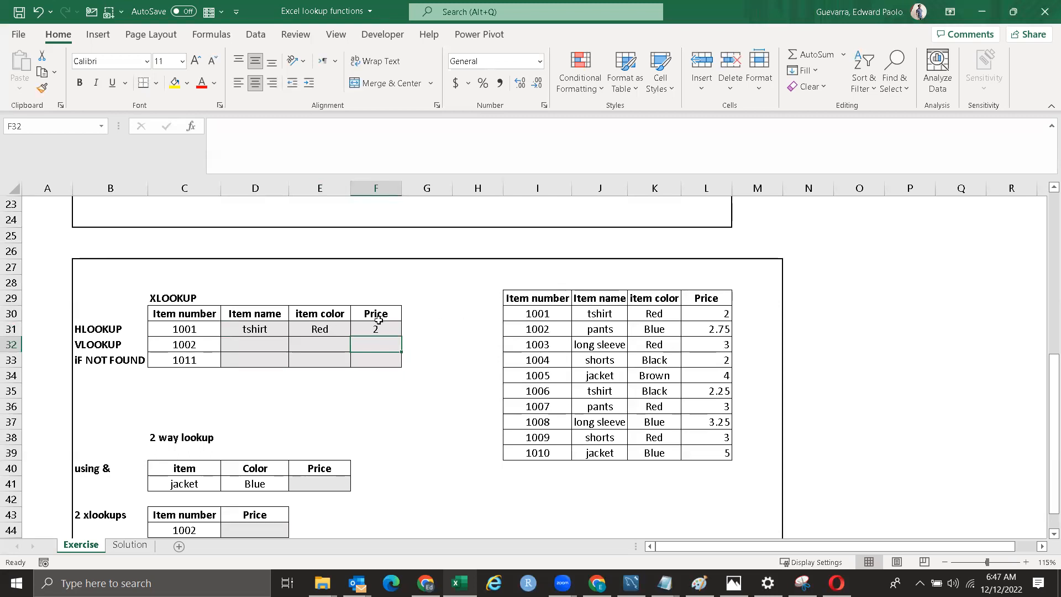
Step: Enter =XLOOKUP(C32,I30:I39,J30:J39) in cell D32 to return only the item name, and check it against the source table
click(263, 342)
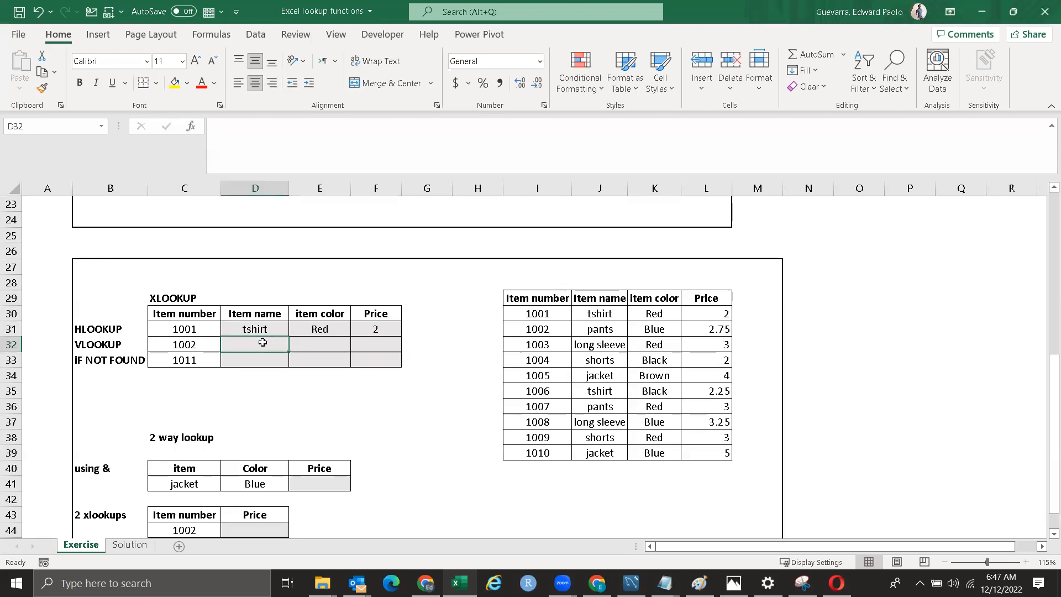
text(=XL)
key(Tab)
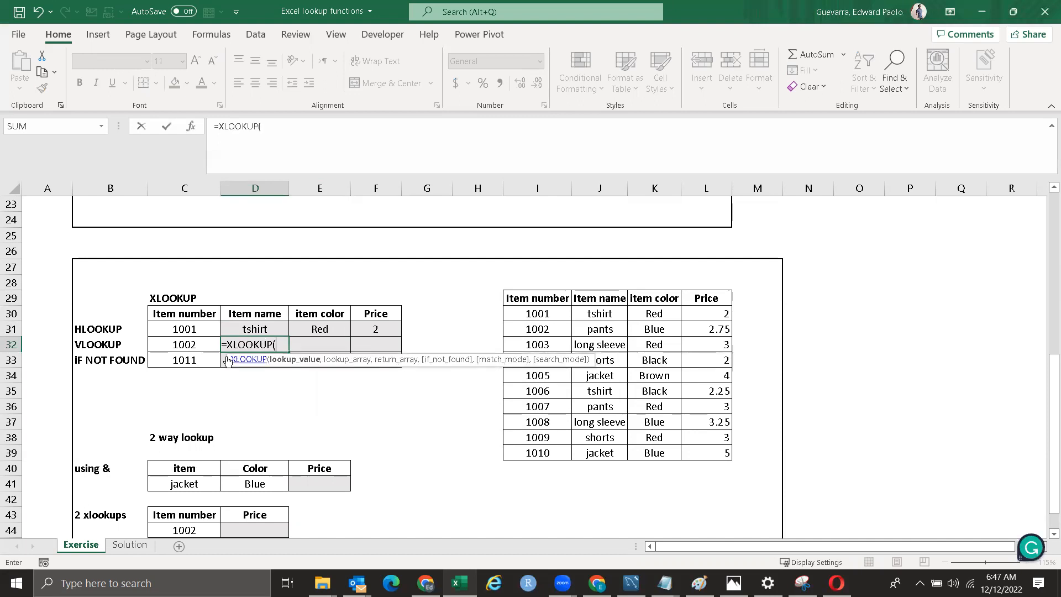
key(Left)
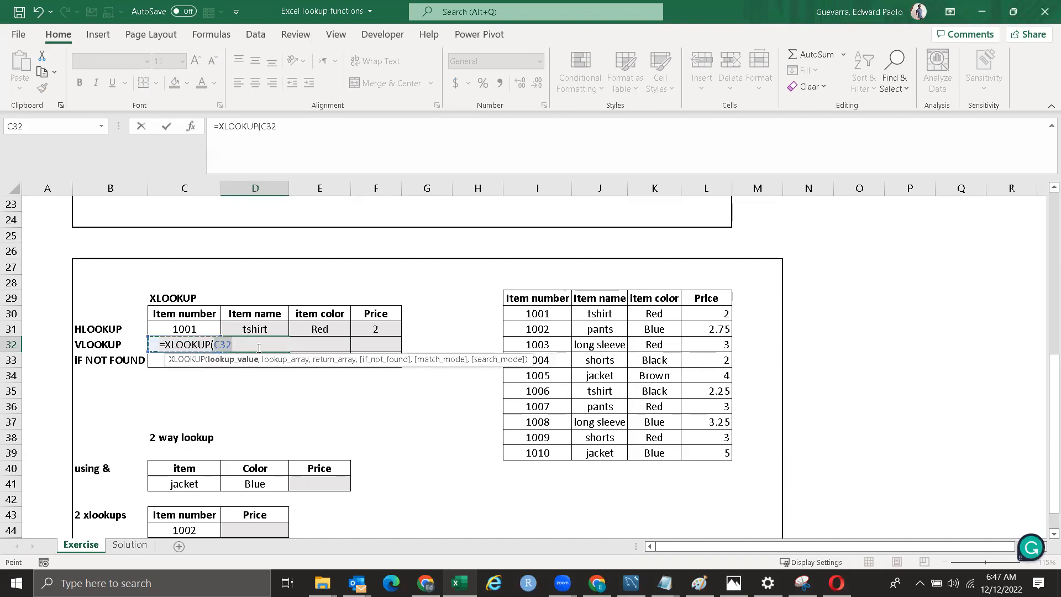
text(,)
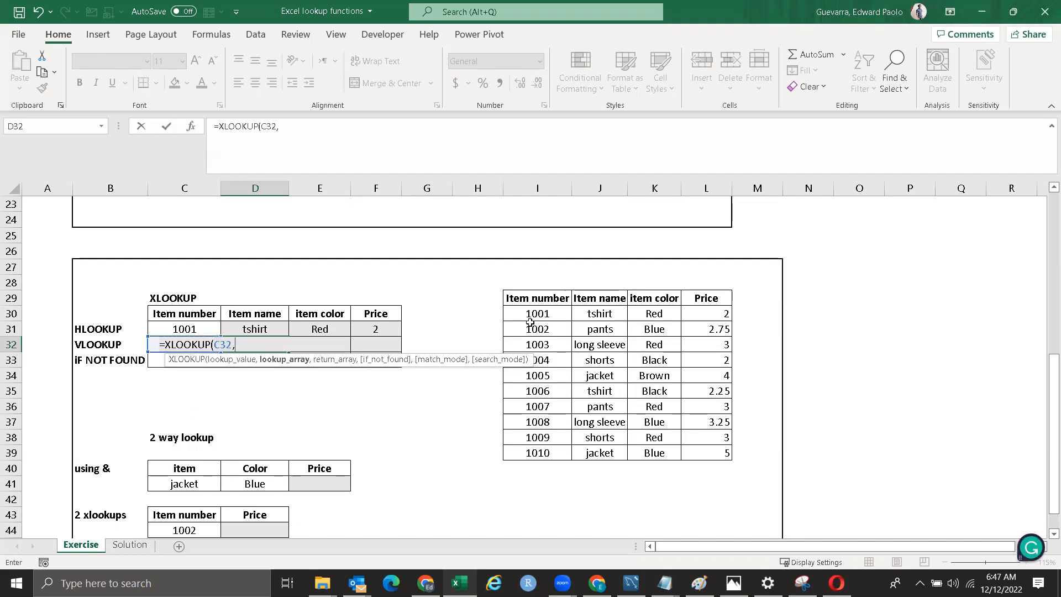
drag(551, 314, 551, 450)
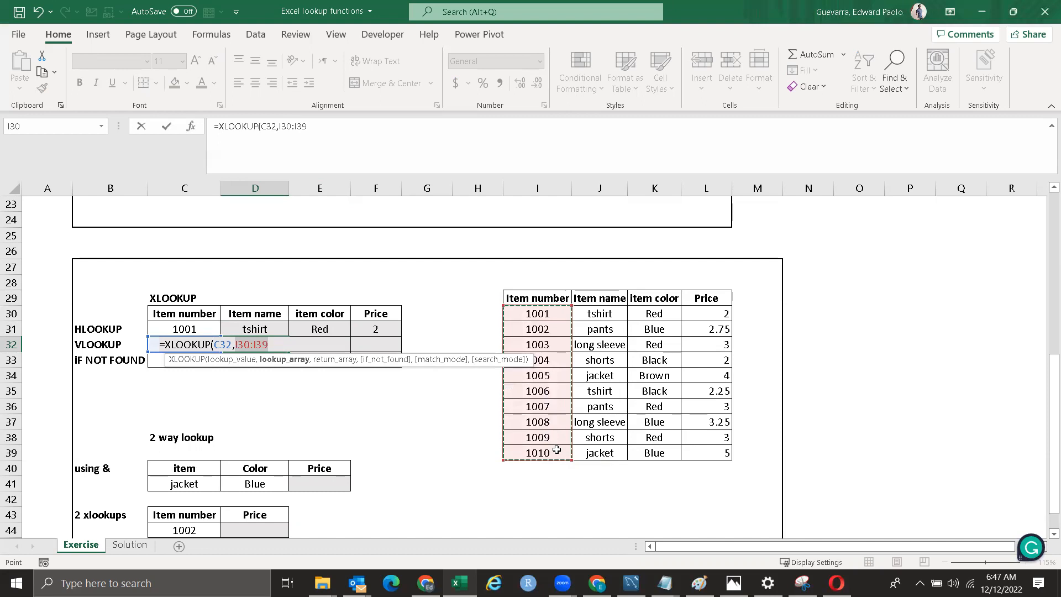
text(,)
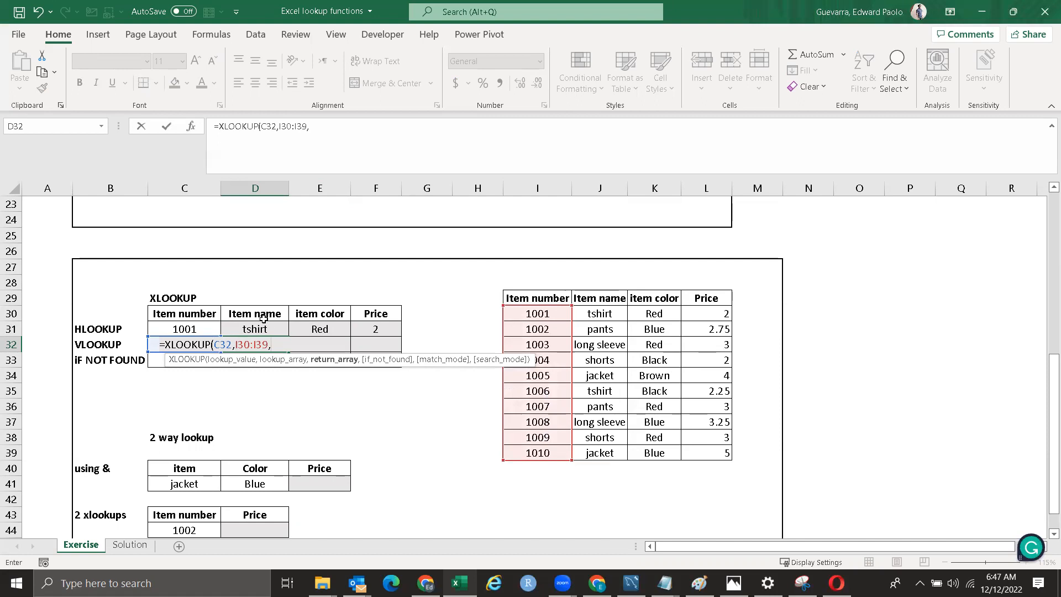
drag(608, 314, 614, 451)
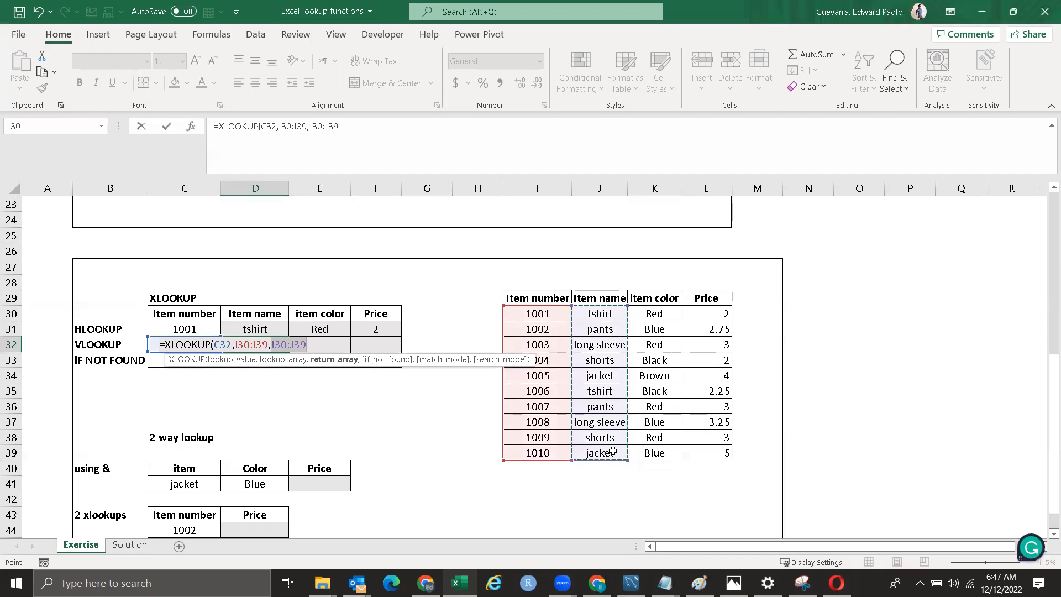
key(Return)
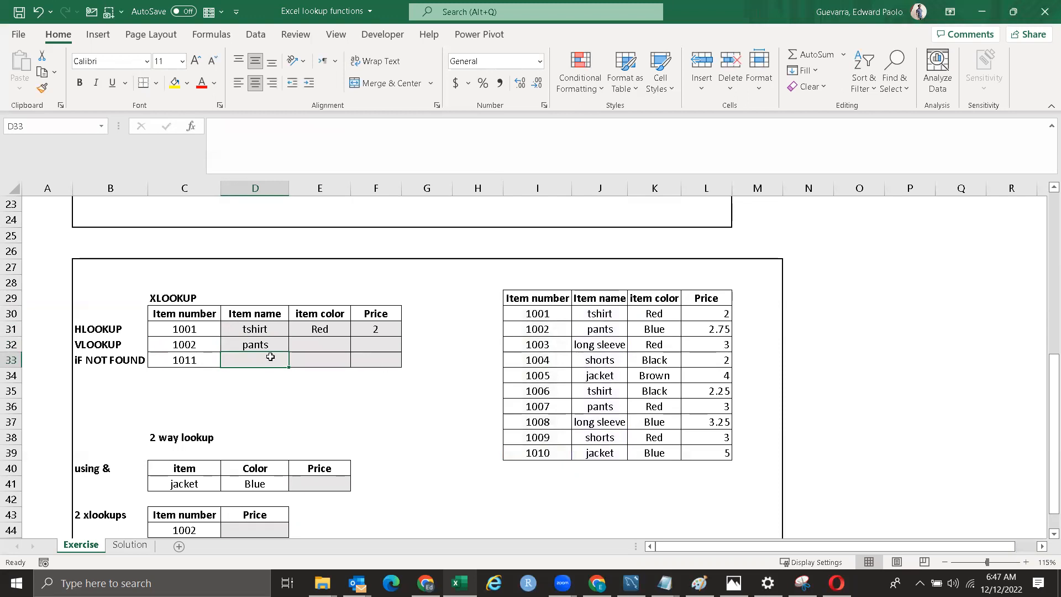
click(606, 330)
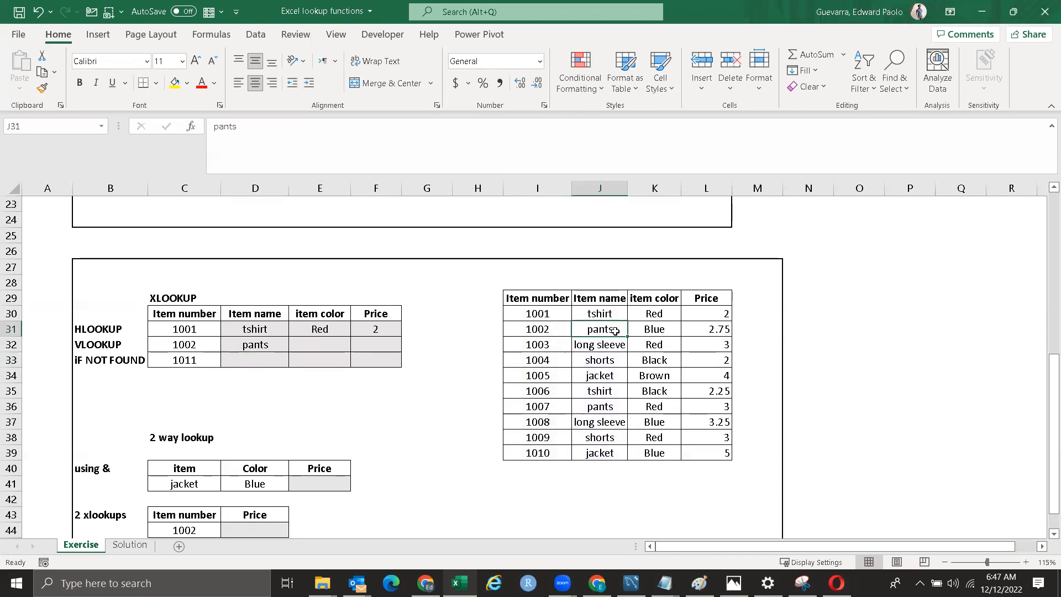
Step: Replace the formula in D32 with =XLOOKUP(C32,I30:I39,J30:L39) to return item name, color and price together
click(257, 344)
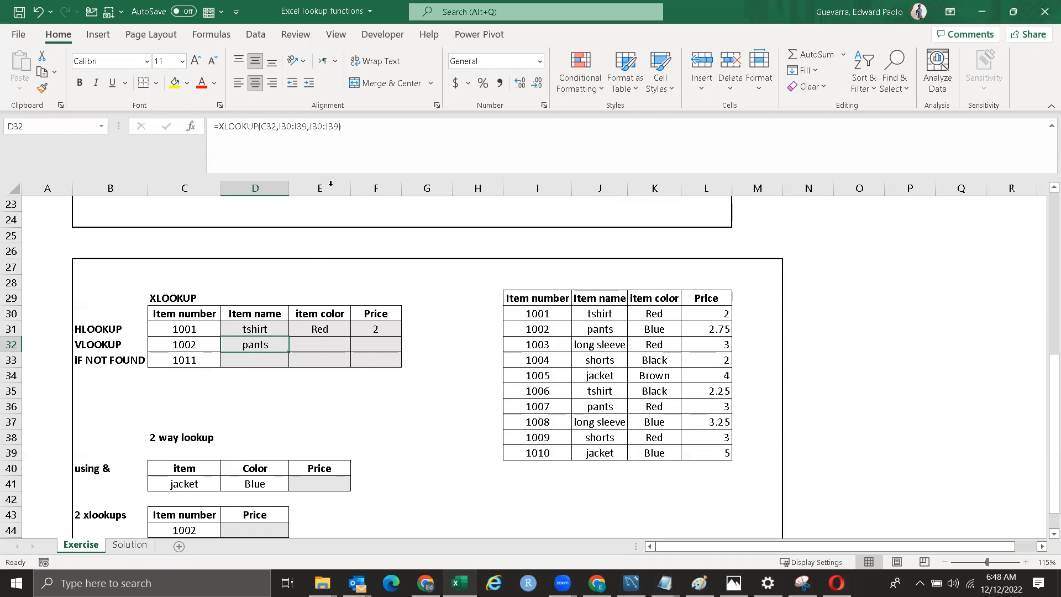
drag(349, 126, 224, 127)
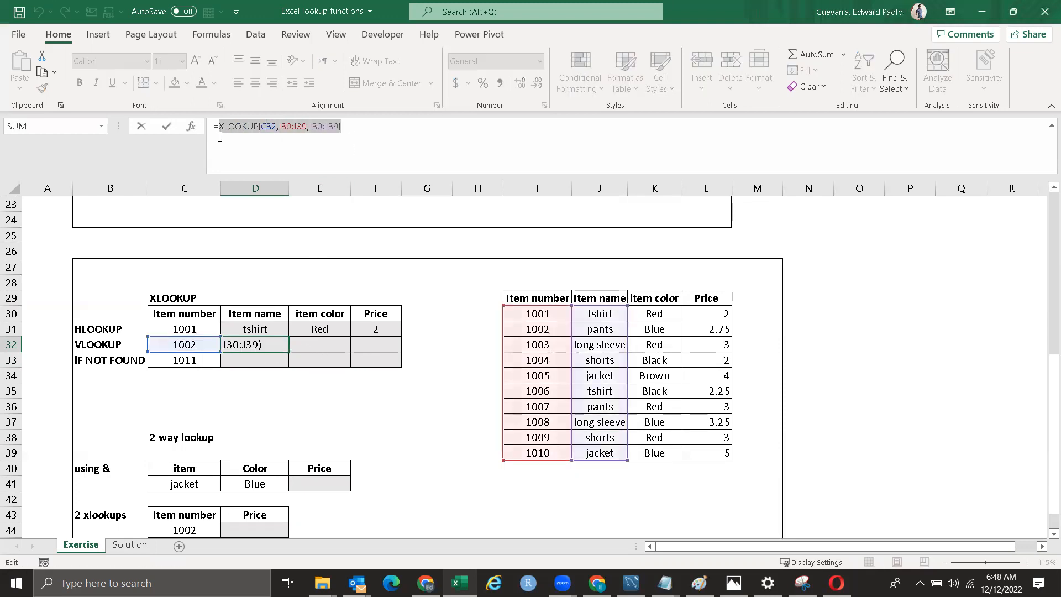
key(Delete)
text(L)
key(Tab)
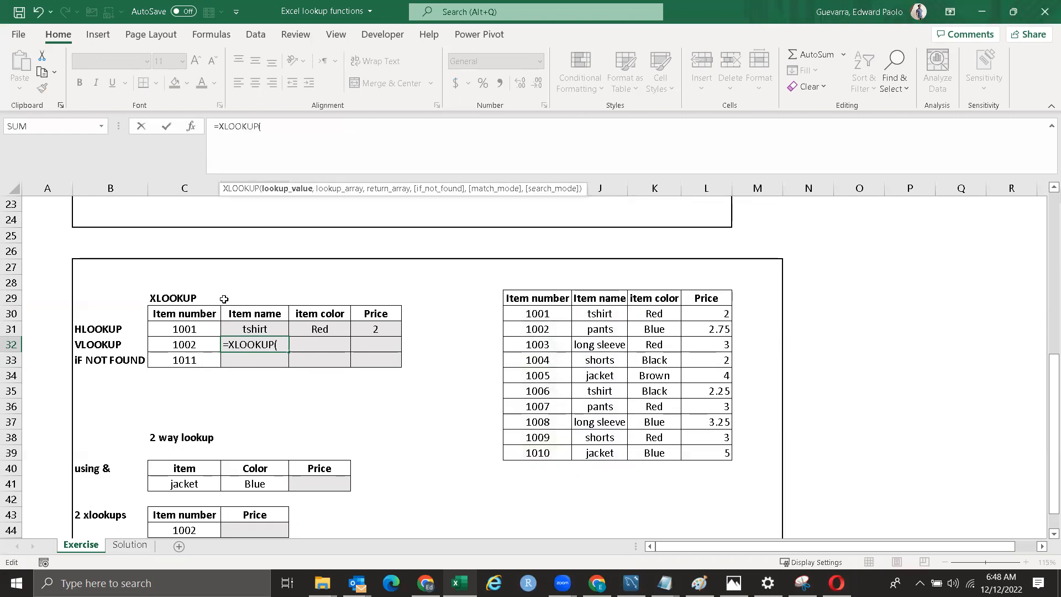
click(195, 344)
text(,)
click(540, 312)
drag(542, 344, 550, 454)
text(,)
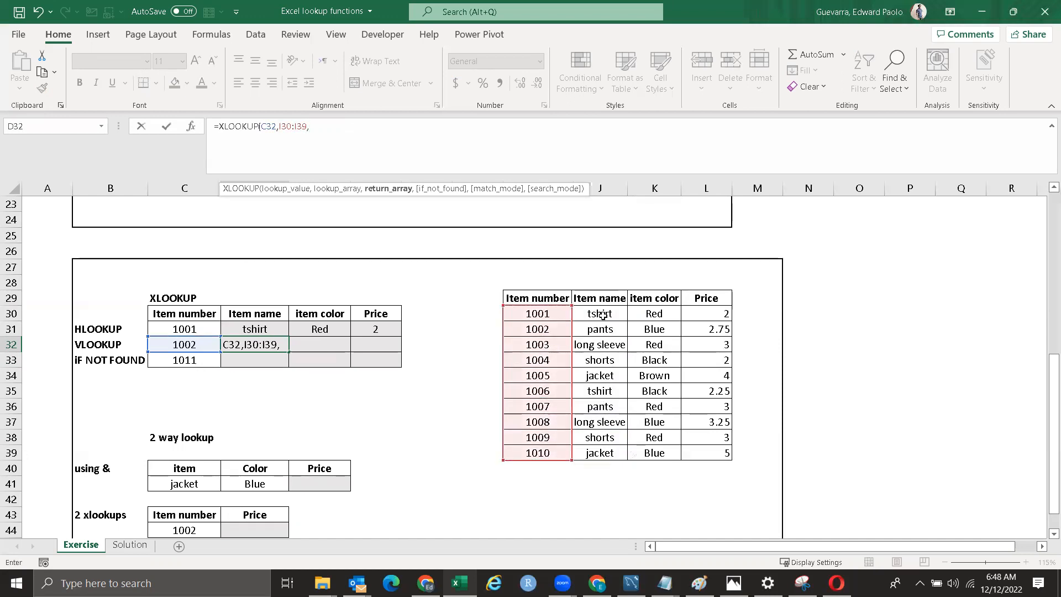
drag(591, 313, 716, 453)
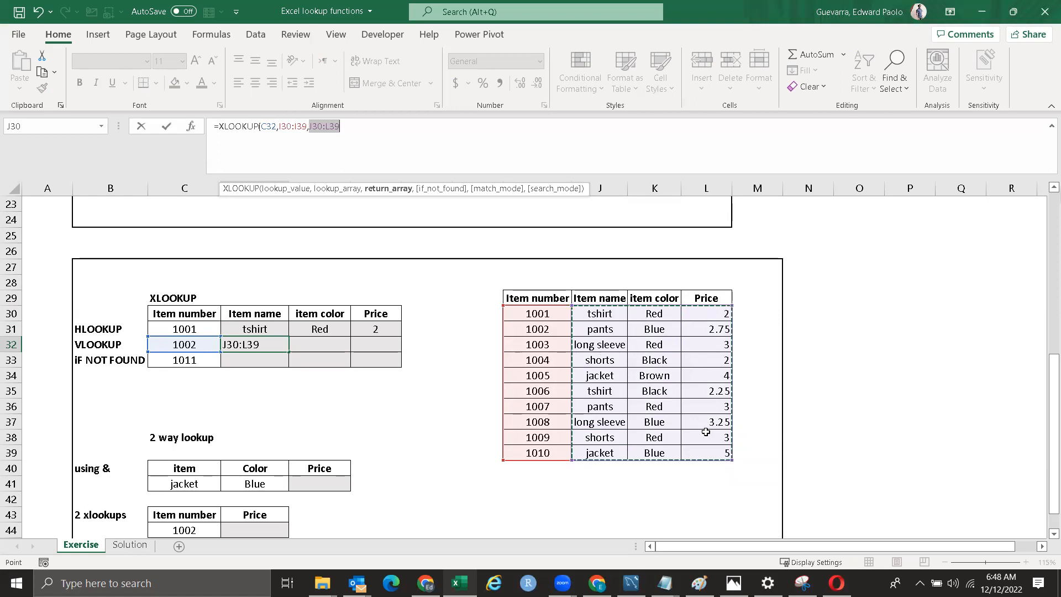
key(Return)
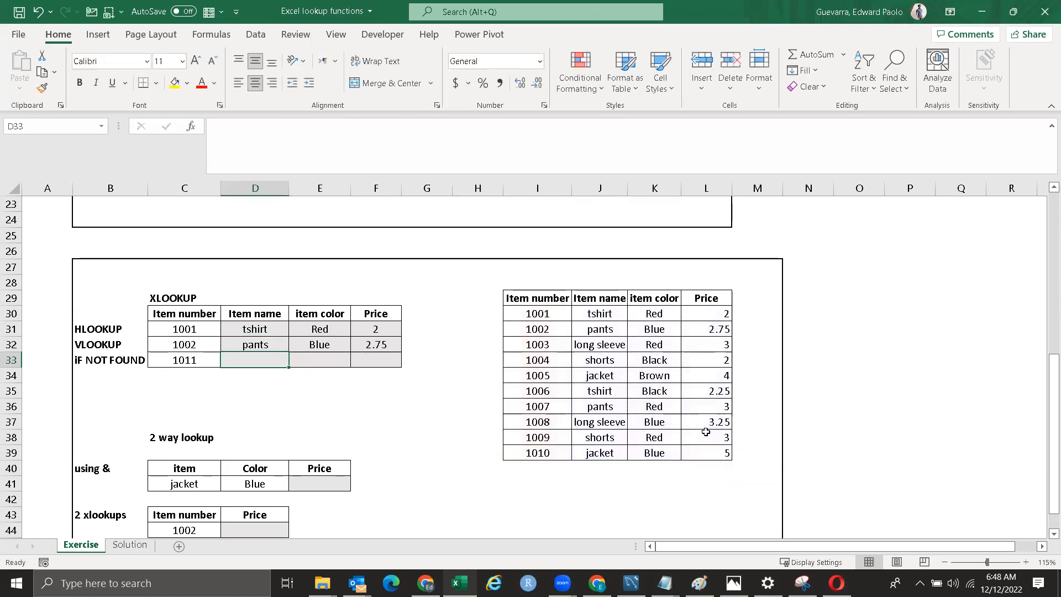
Step: Examine the formula behind the item name, color and price cells D32, E32 and F32
click(335, 344)
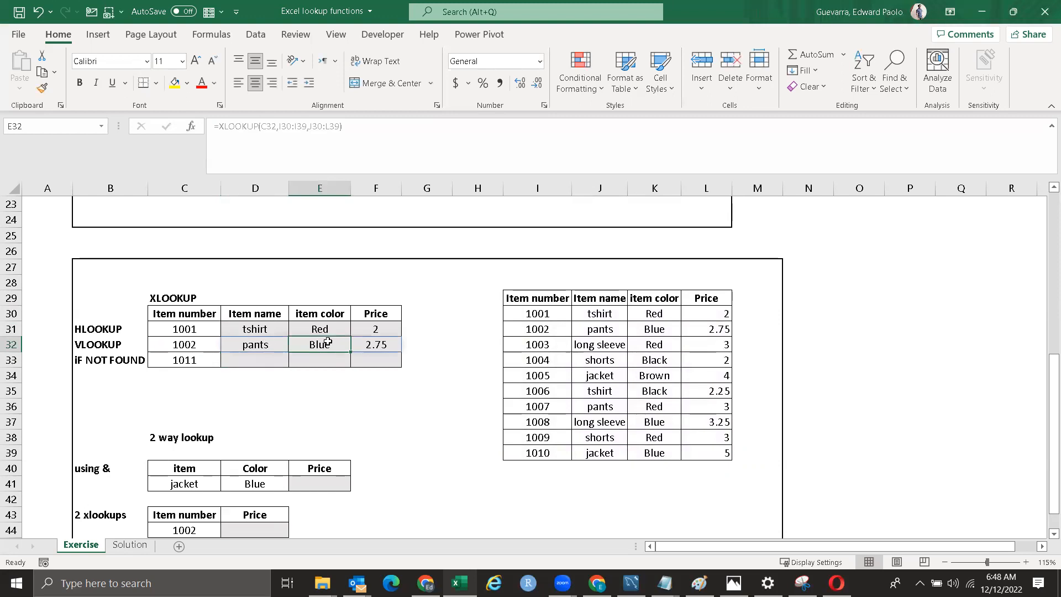
click(379, 345)
click(321, 346)
click(381, 344)
click(338, 345)
click(276, 344)
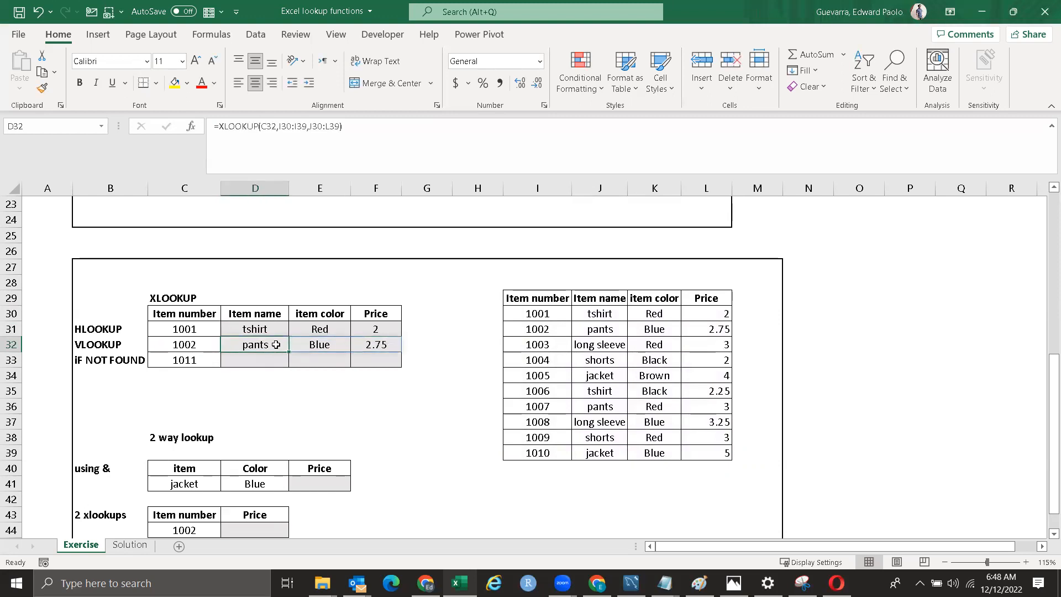
click(322, 345)
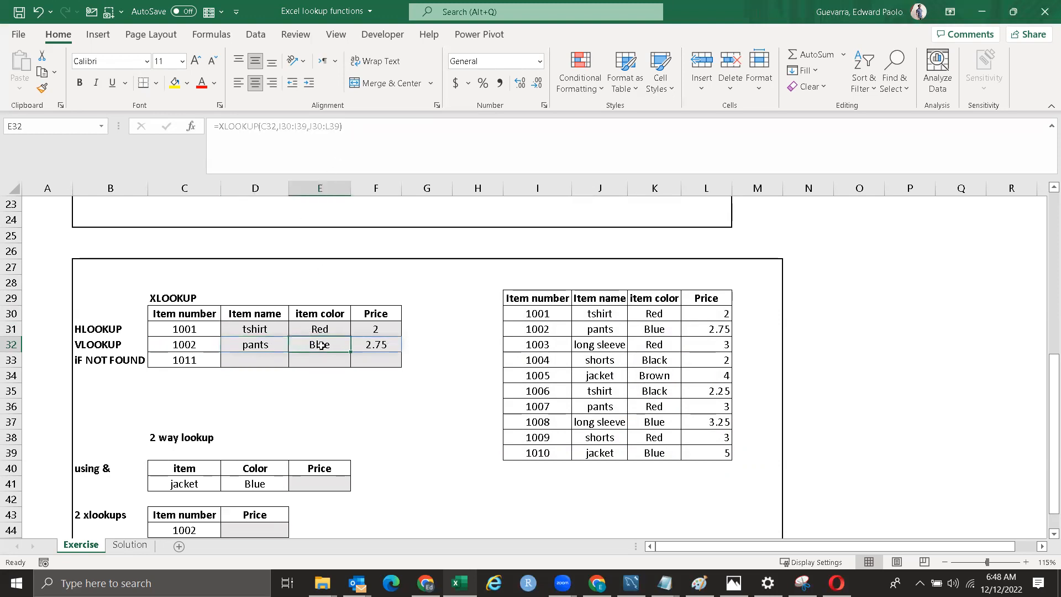
click(366, 345)
click(273, 347)
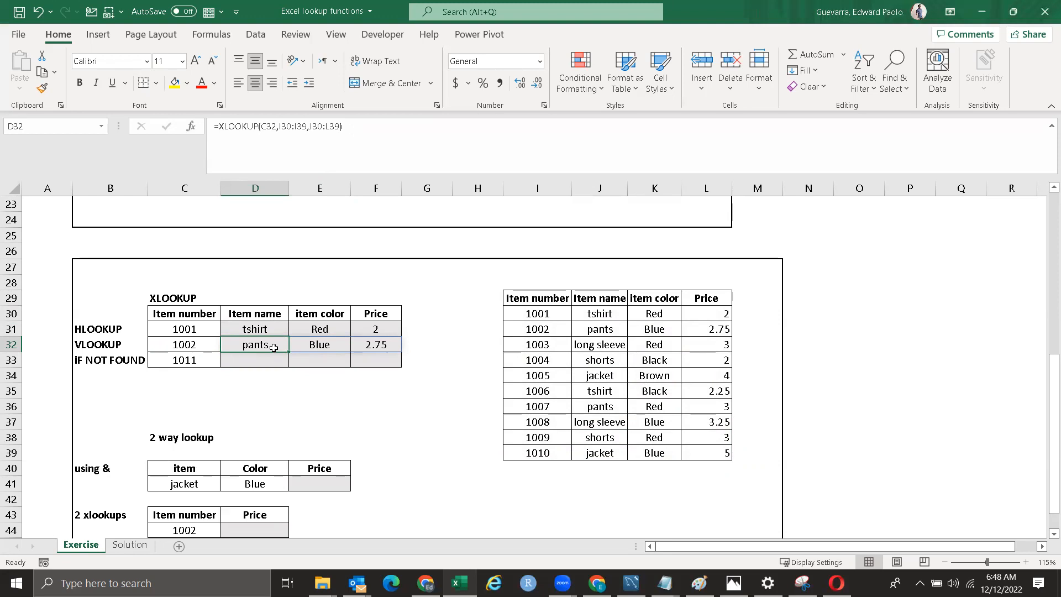
click(278, 362)
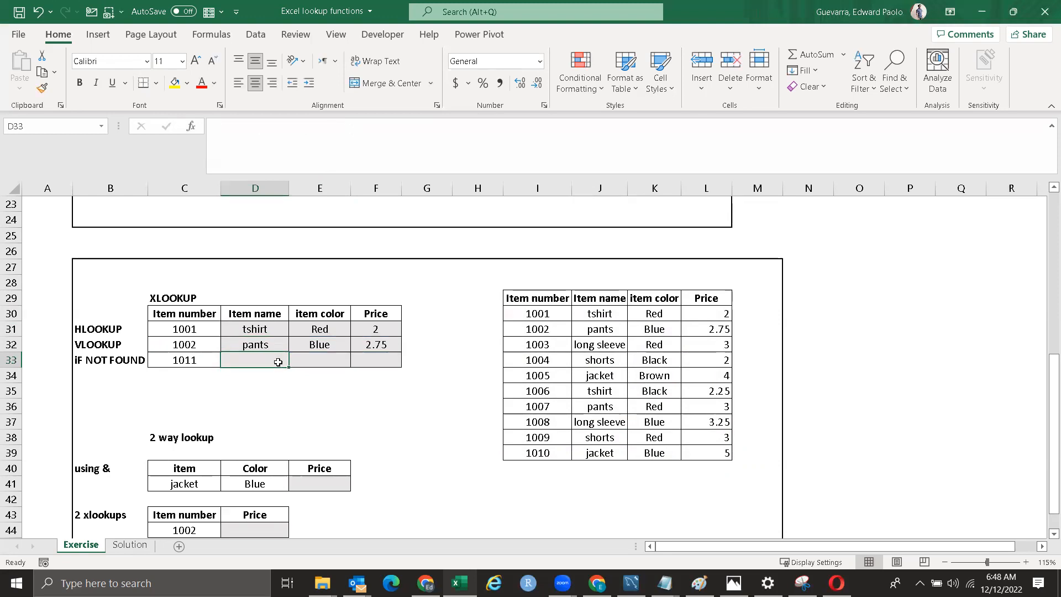
Step: Set the VLOOKUP section's item number in C5 to 1005
drag(1053, 402, 1045, 231)
click(194, 267)
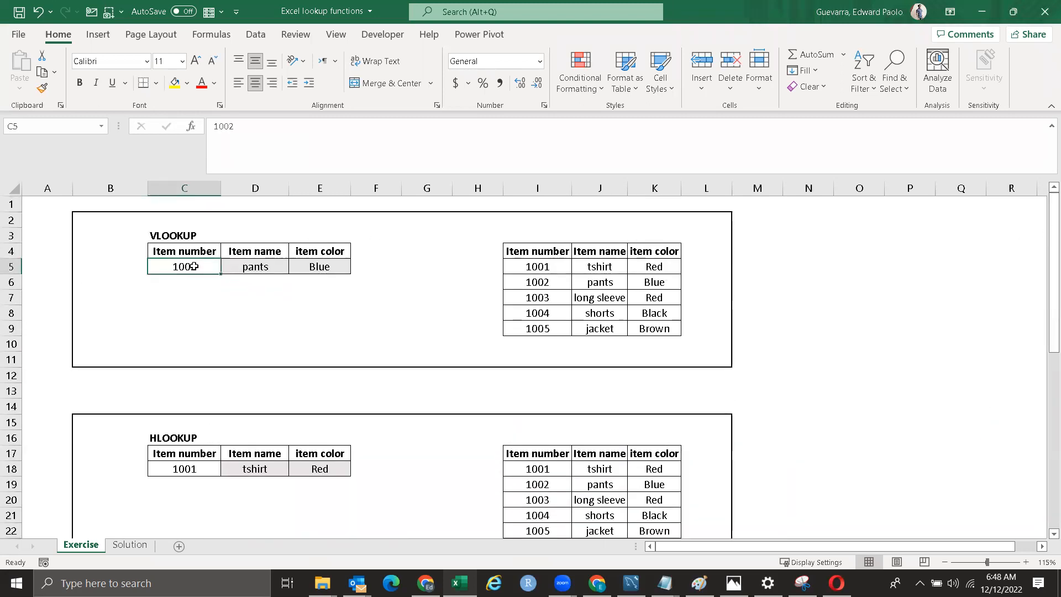
click(242, 127)
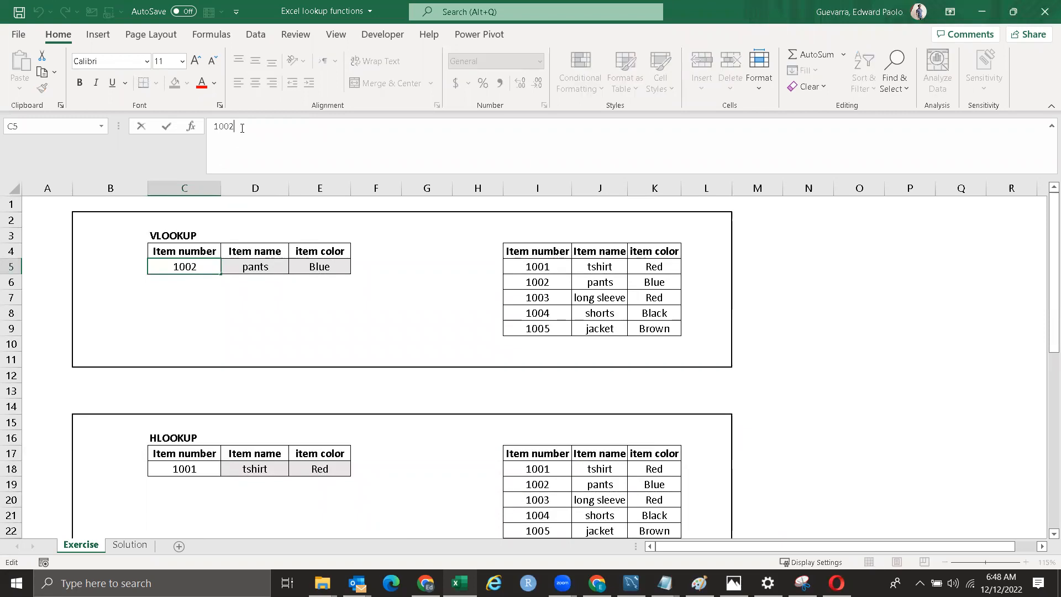
key(BackSpace)
text(5)
key(Return)
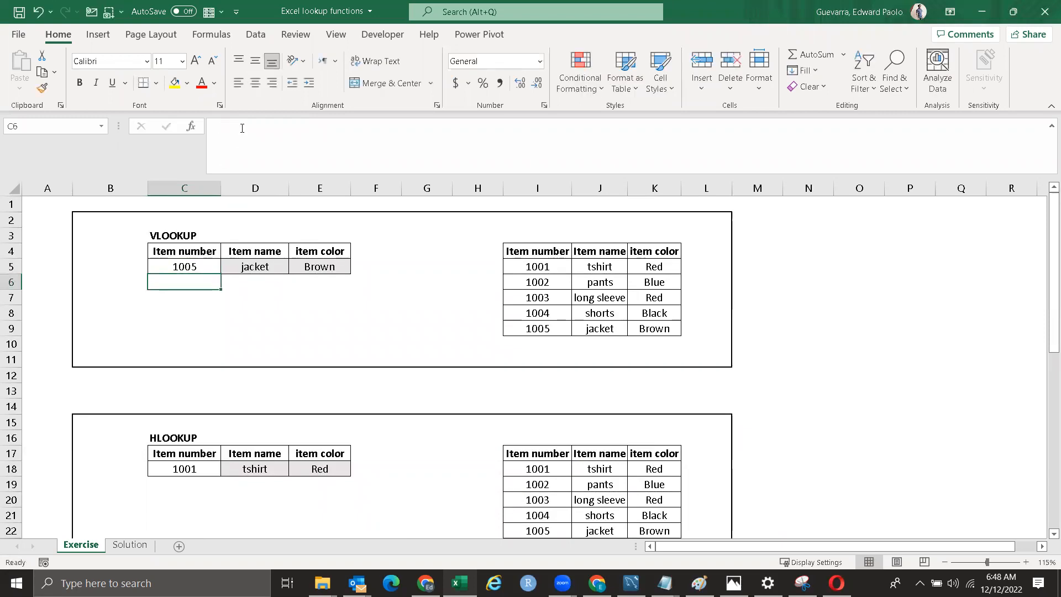
Step: Change the VLOOKUP section's item number in C5 to 1007, a number missing from its source table
click(186, 267)
click(235, 126)
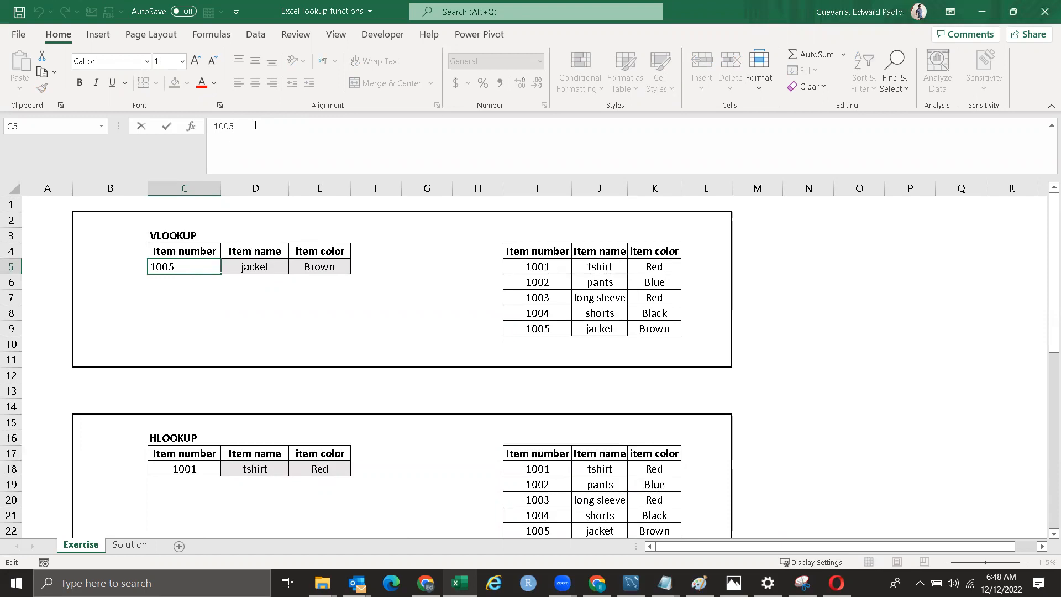
key(BackSpace)
text(7)
key(Return)
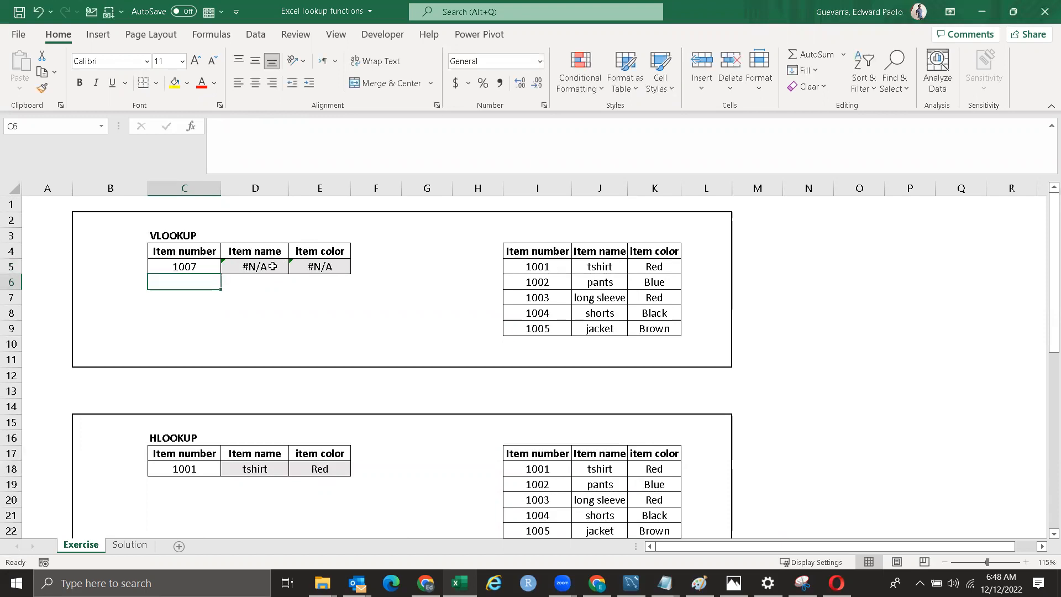
Step: Wrap the VLOOKUP formula in D5 in IFERROR with "-" as the error value, giving =IFERROR(VLOOKUP(C5,I4:K9,2,0),"-")
click(272, 267)
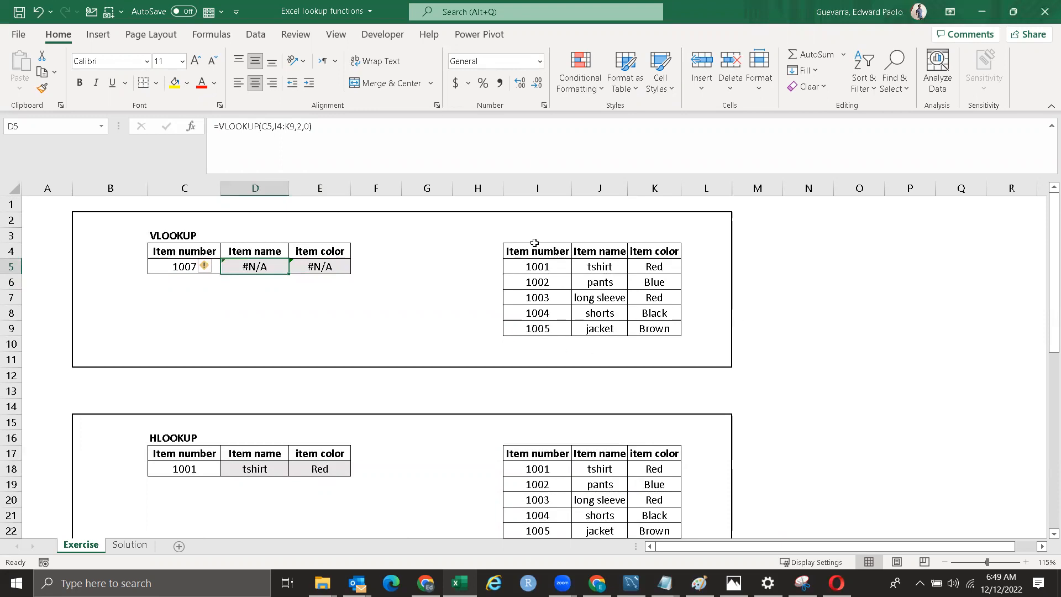
click(222, 126)
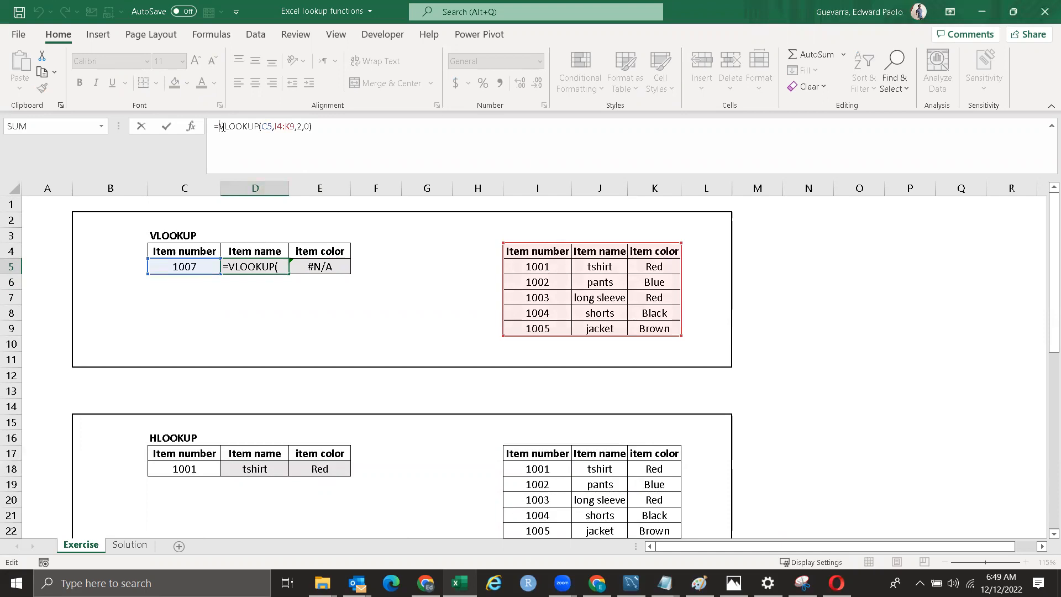
text(IFERROR()
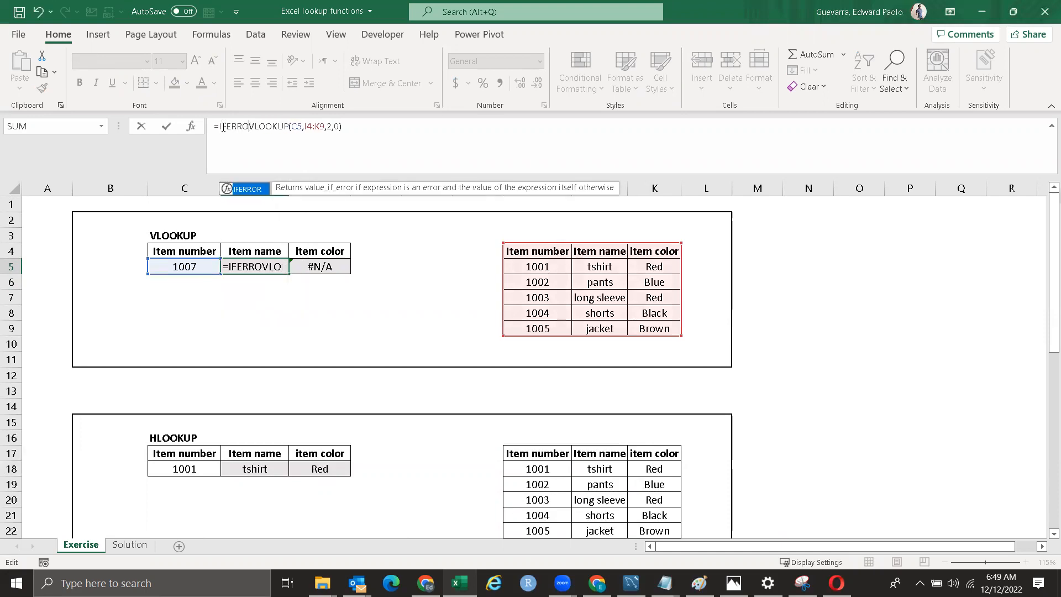
click(403, 121)
text(,"-)
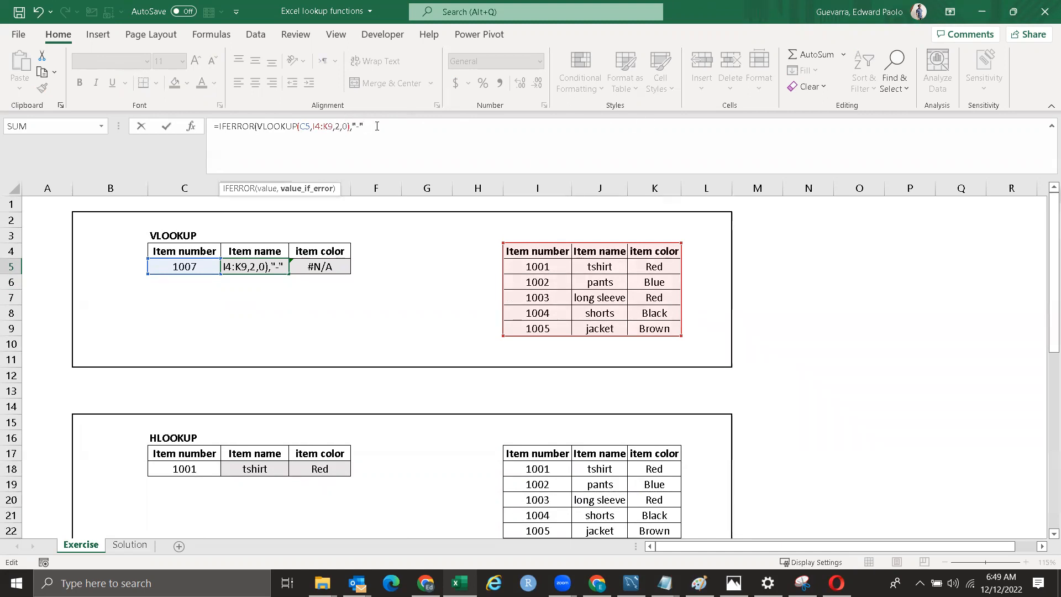
key(Return)
click(280, 264)
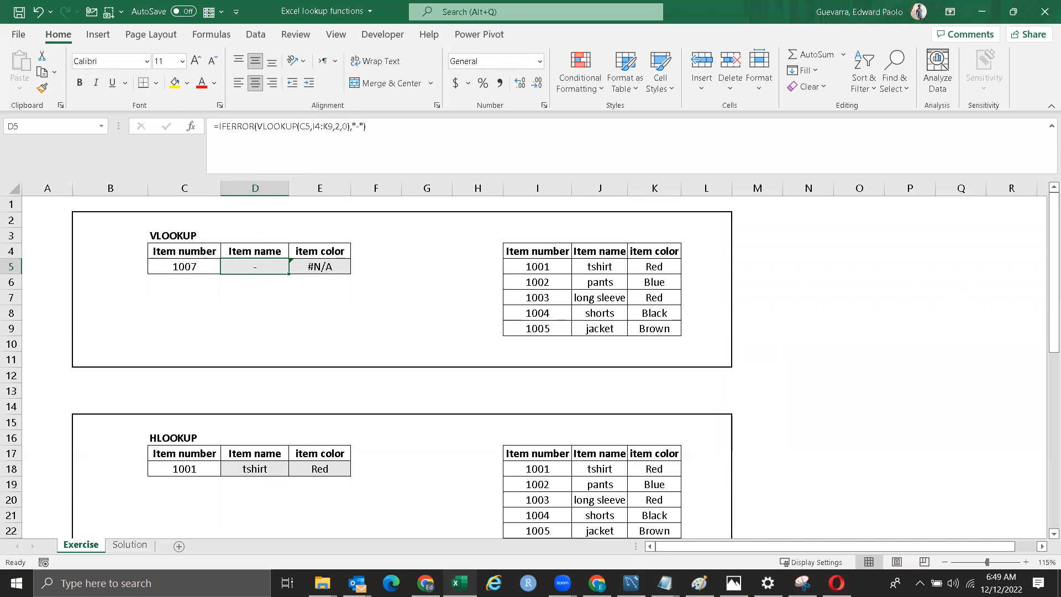
drag(1045, 299, 1045, 445)
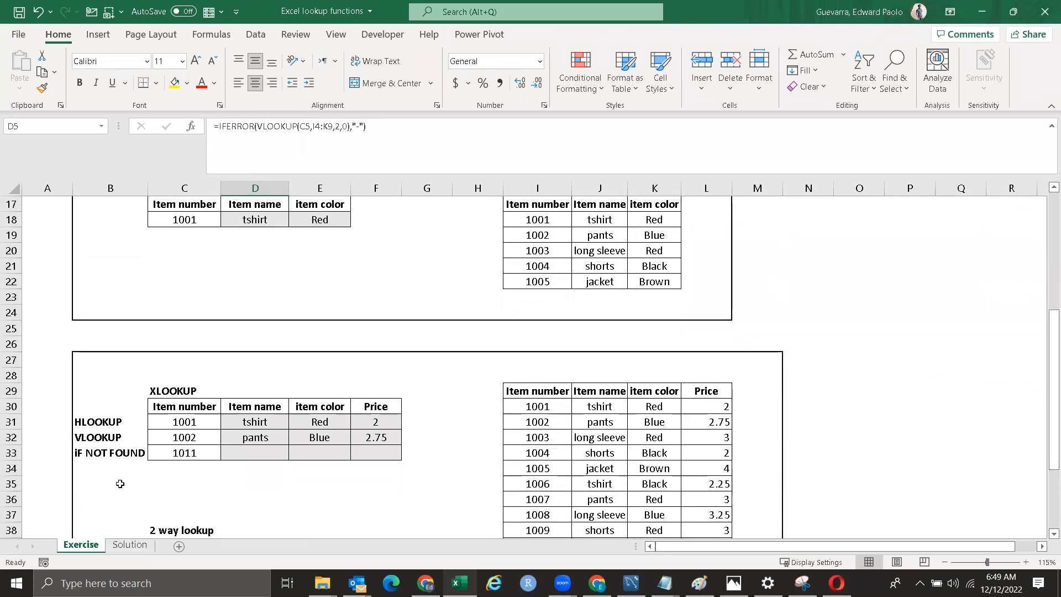
Step: Start an XLOOKUP formula in D33 with C33 as the lookup value and I30:I39 as the lookup array
click(197, 453)
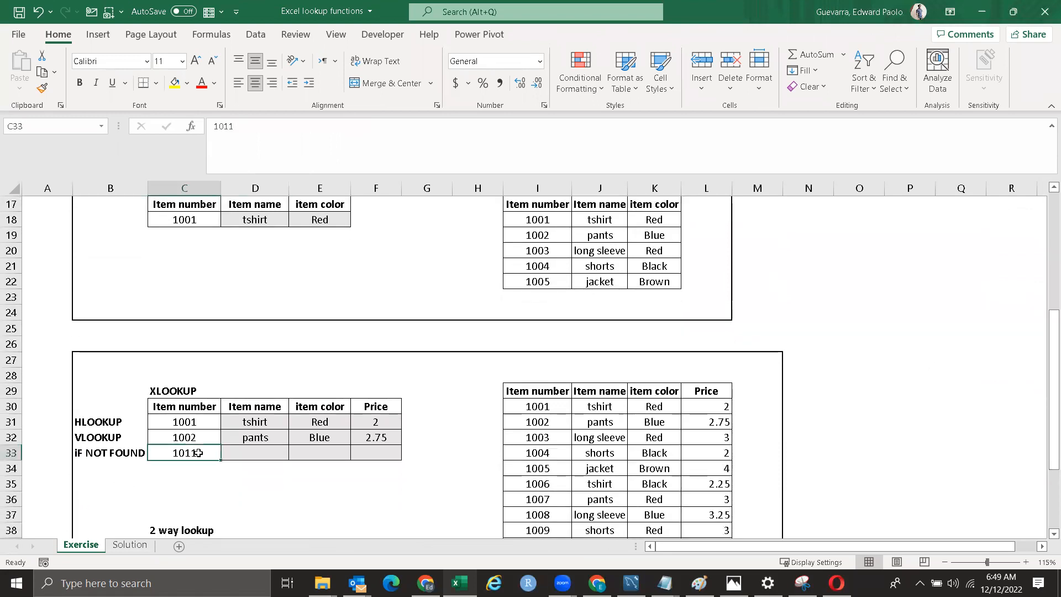
click(254, 454)
text(=)
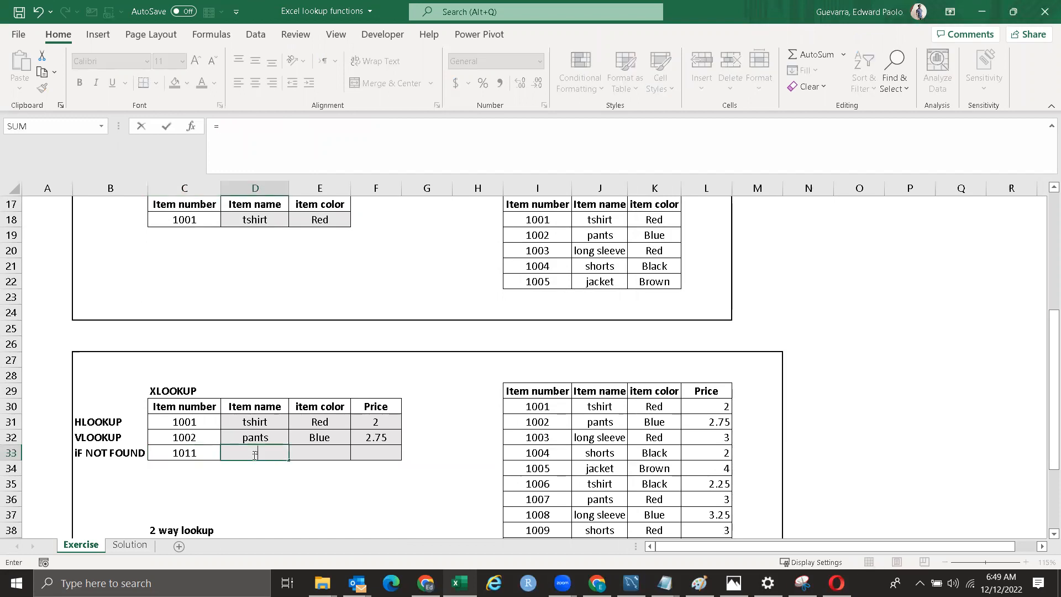
text(XLO)
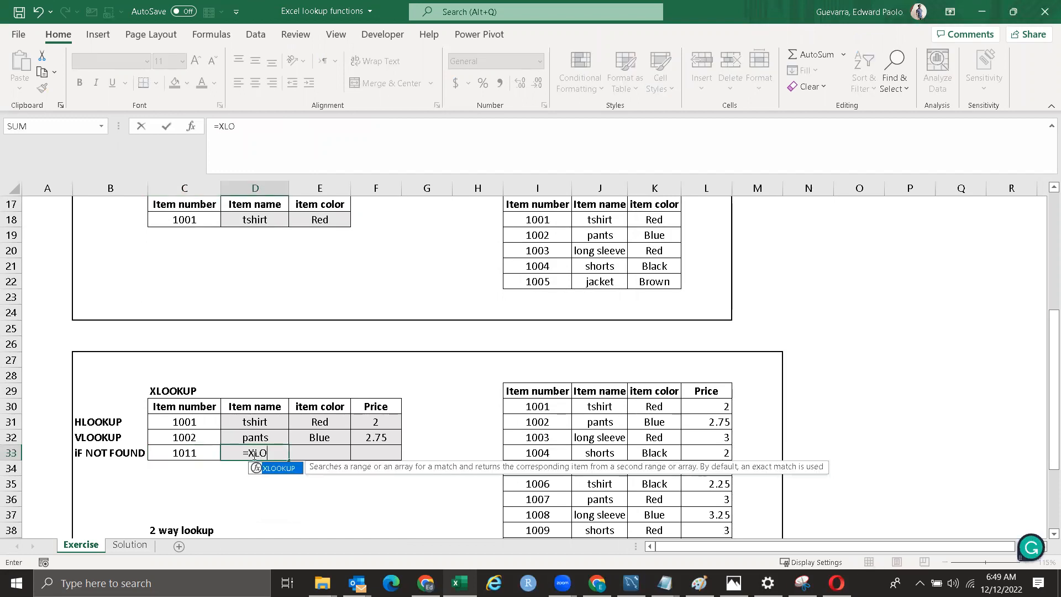
key(Tab)
click(189, 455)
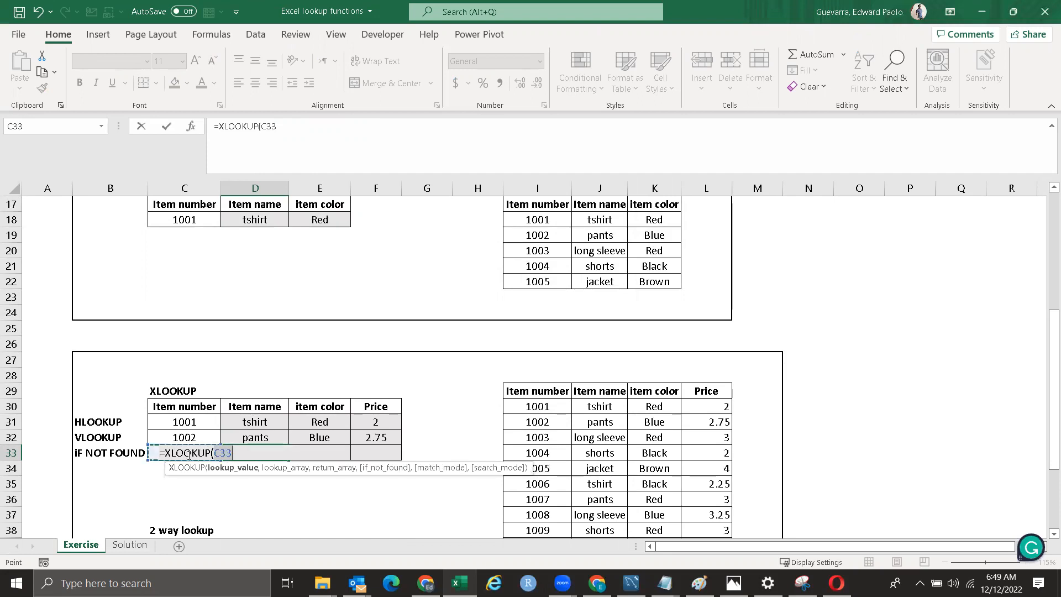
text(,)
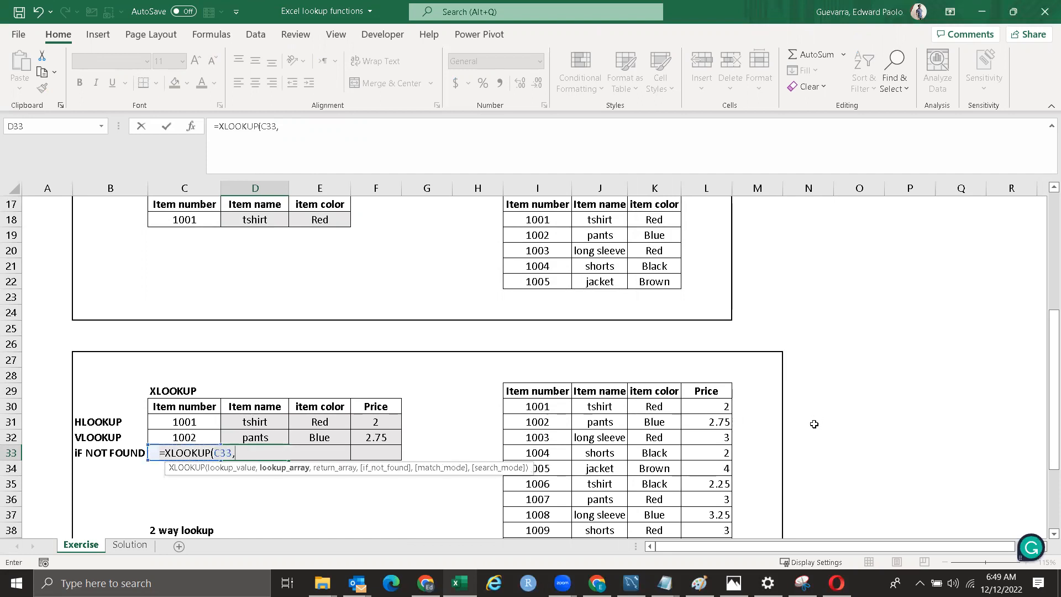
scroll(600, 389, down, 2)
drag(550, 316, 557, 451)
text(,)
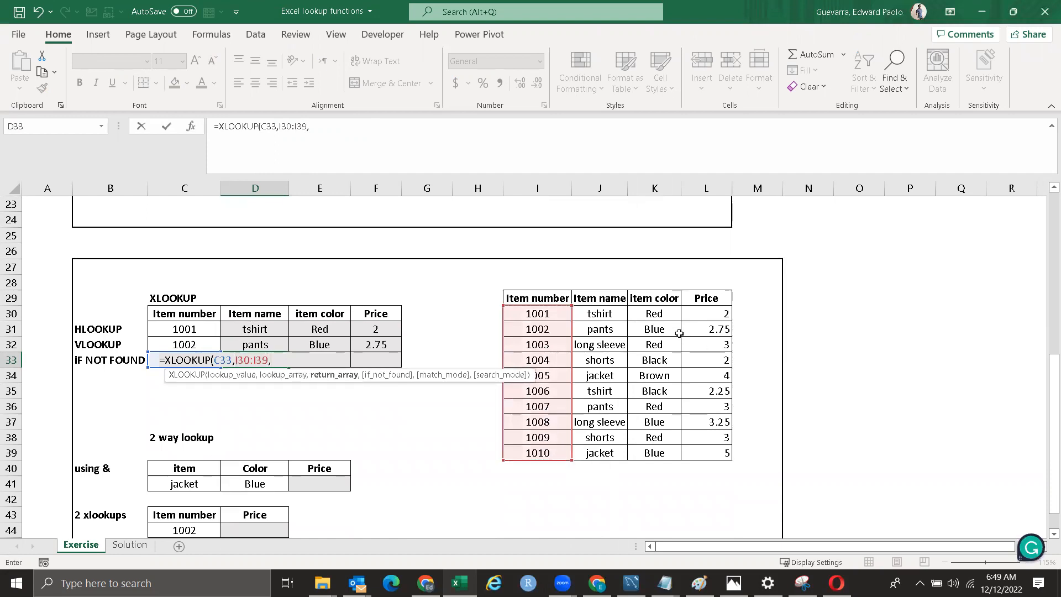
Step: Complete the D33 XLOOKUP with return array J30:L39 and "Not in table" as the if-not-found value
click(605, 313)
drag(605, 313, 710, 455)
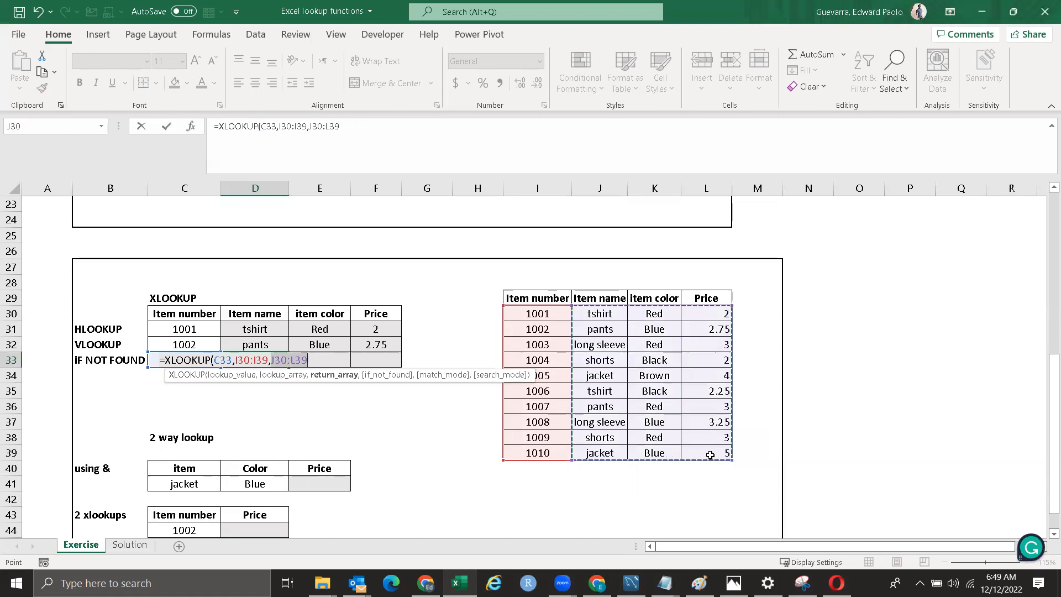
text(,)
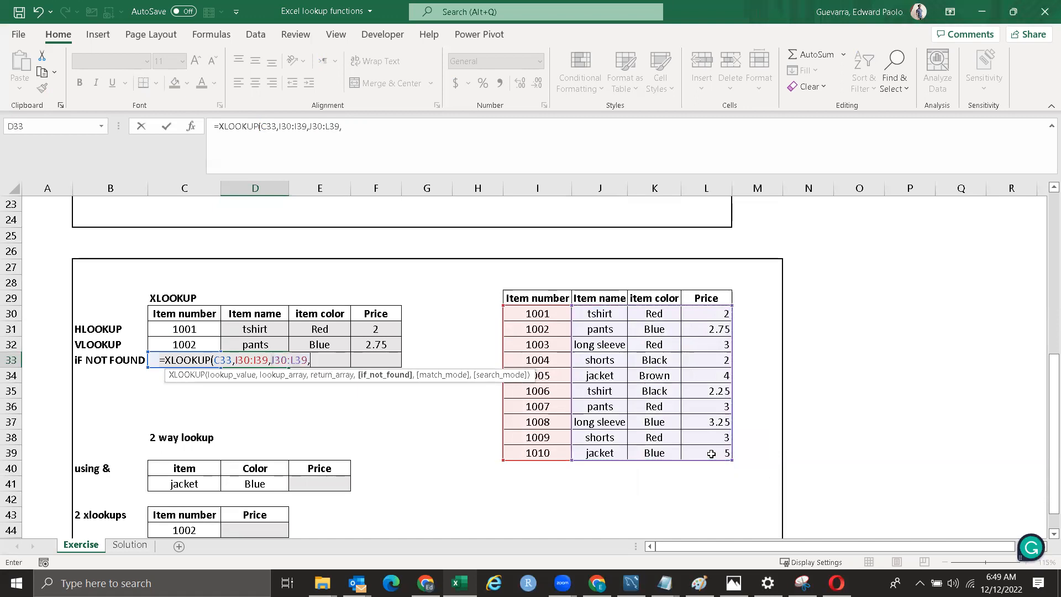
key(BackSpace)
text(,"Not in table"))
key(Return)
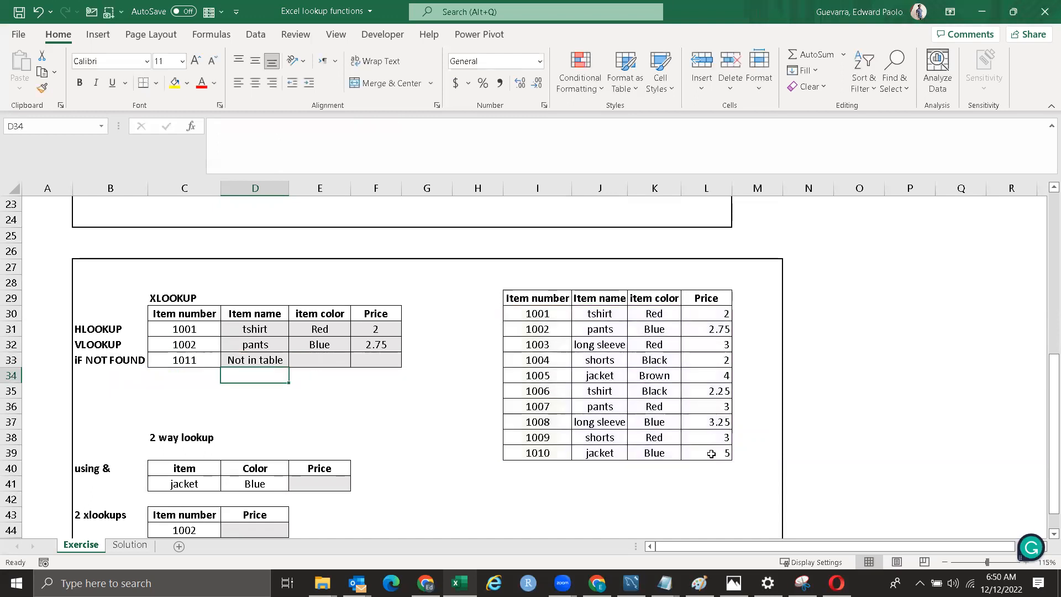
Step: Set the item number in C33 of the if-not-found row to 1005
click(183, 359)
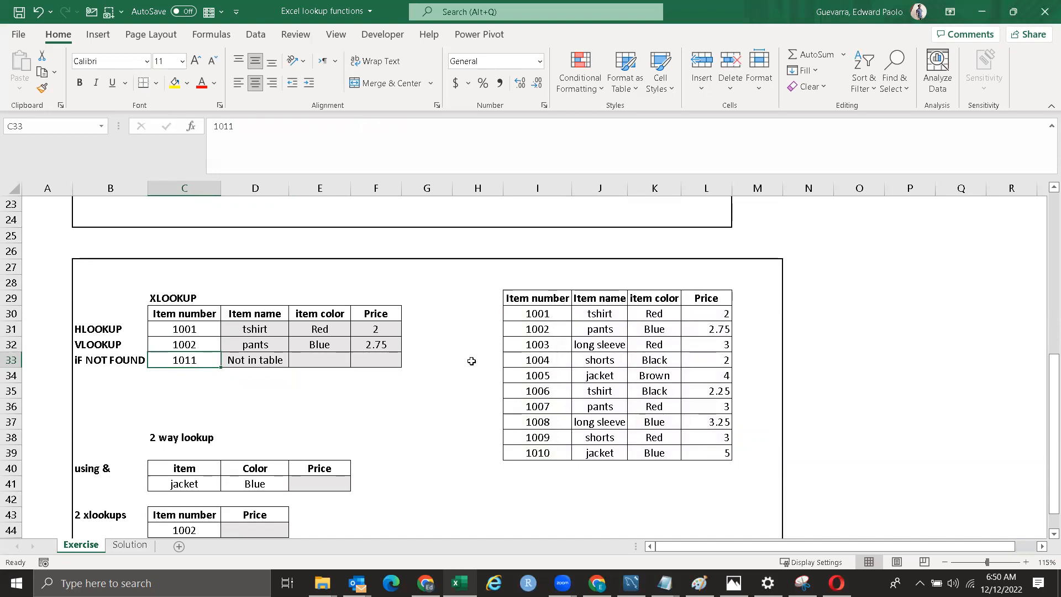
click(278, 360)
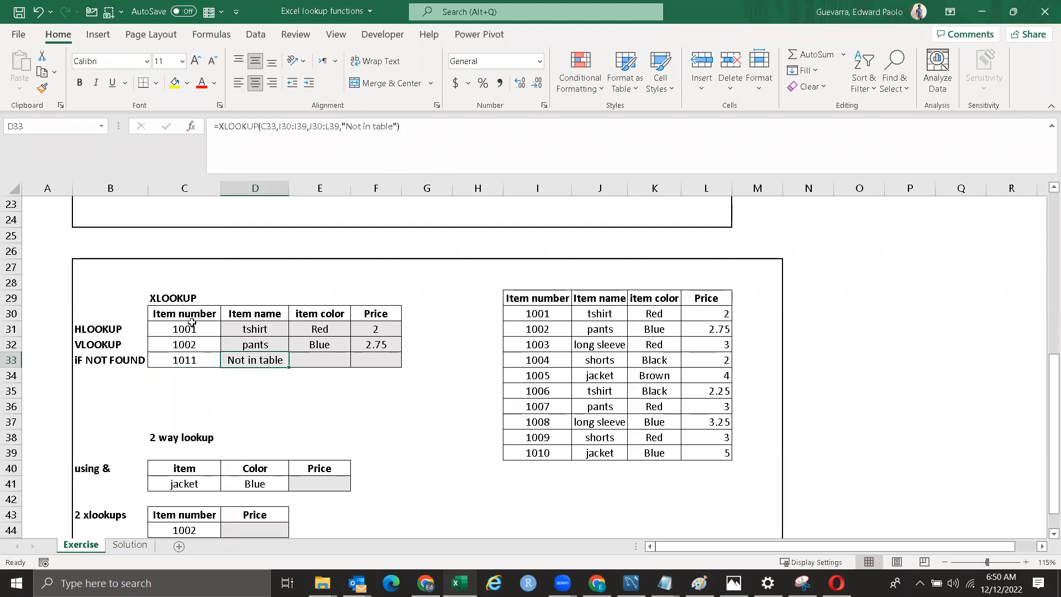
click(183, 359)
click(238, 130)
key(BackSpace)
key(BackSpace)
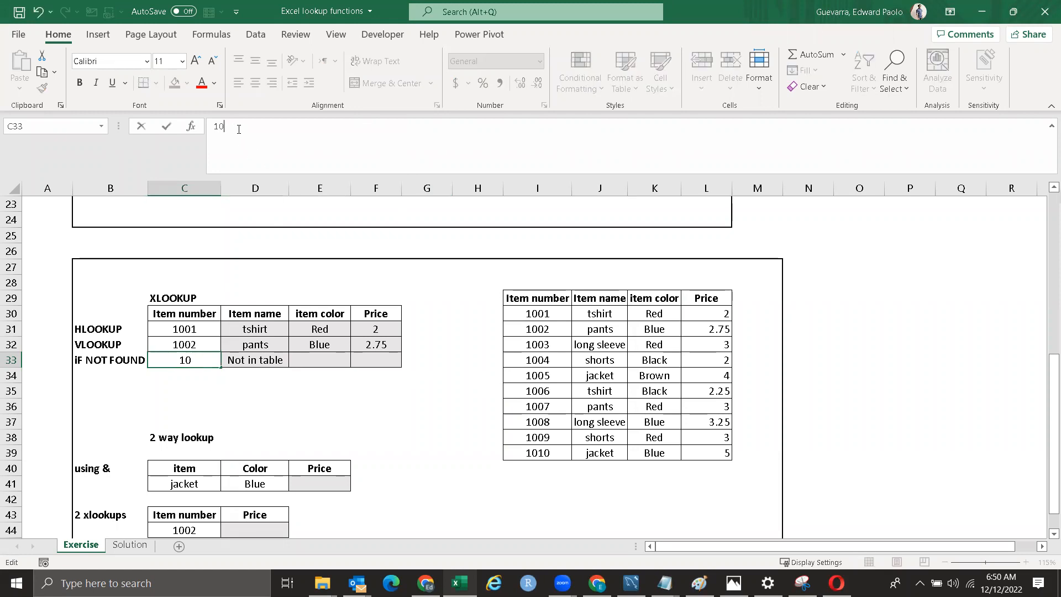
text(05)
key(Return)
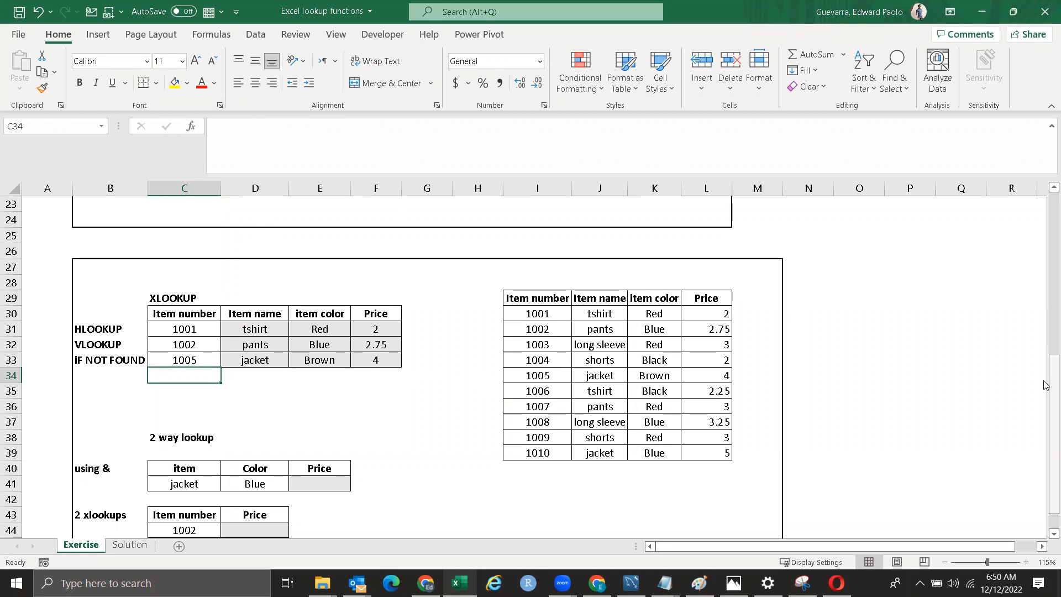
Step: Examine the item, color and price cells C41:E41 in the "using &" table of the 2 way lookup section
drag(1046, 380, 1046, 394)
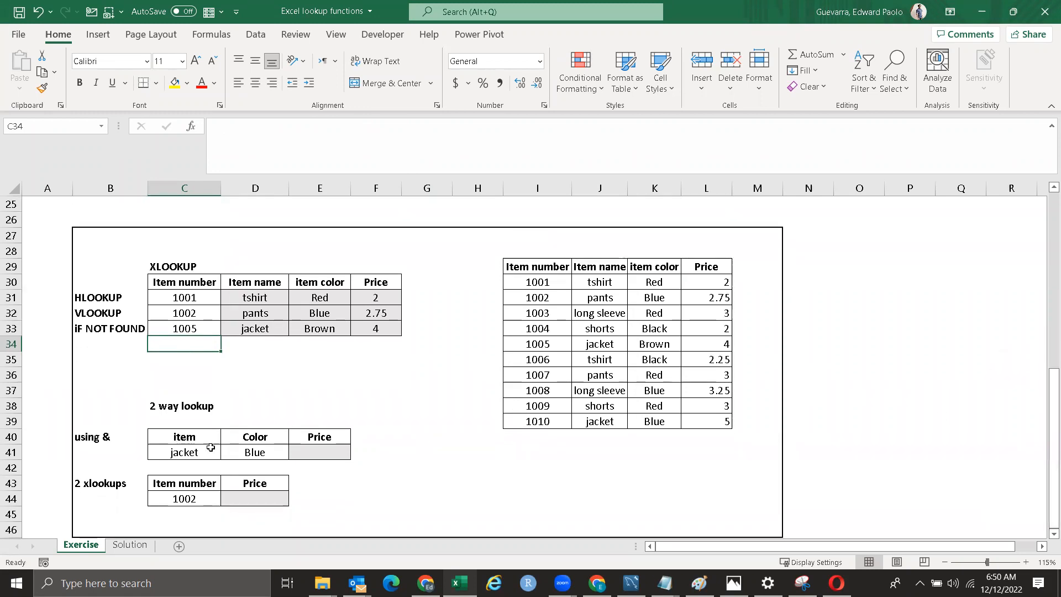
click(324, 450)
click(198, 452)
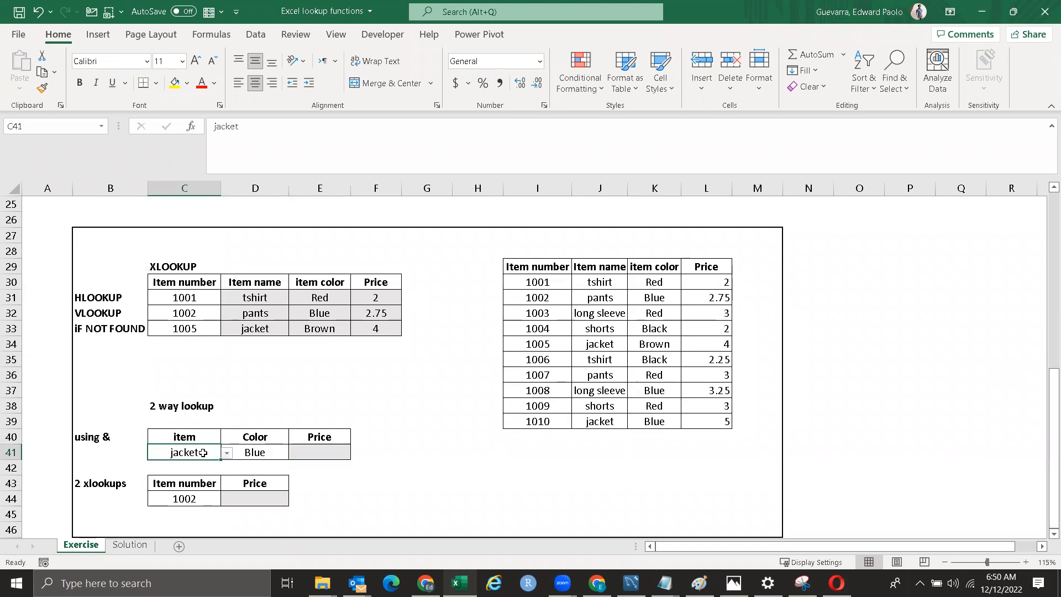
click(269, 452)
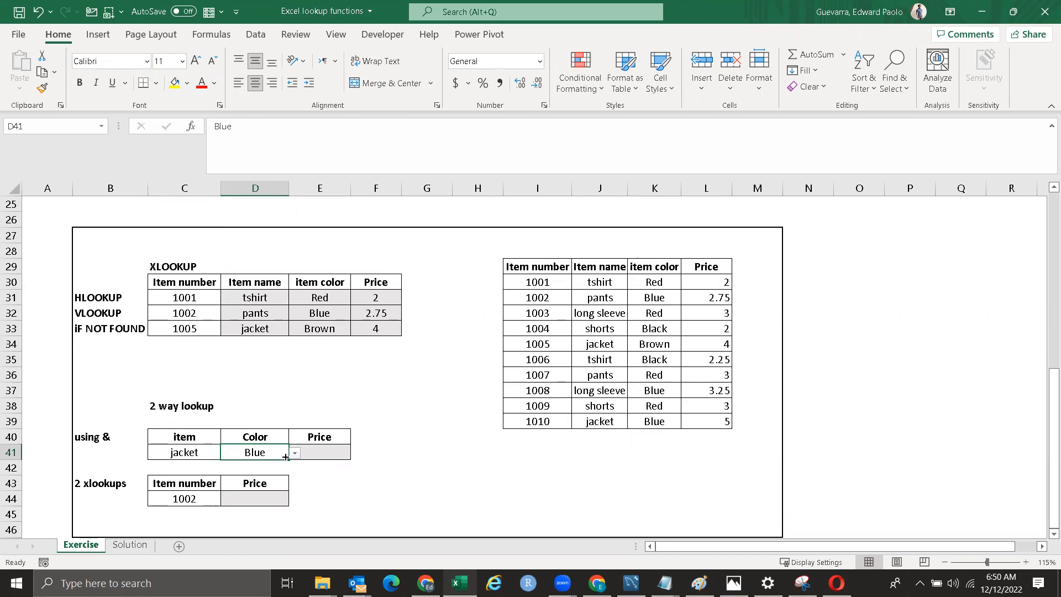
click(334, 453)
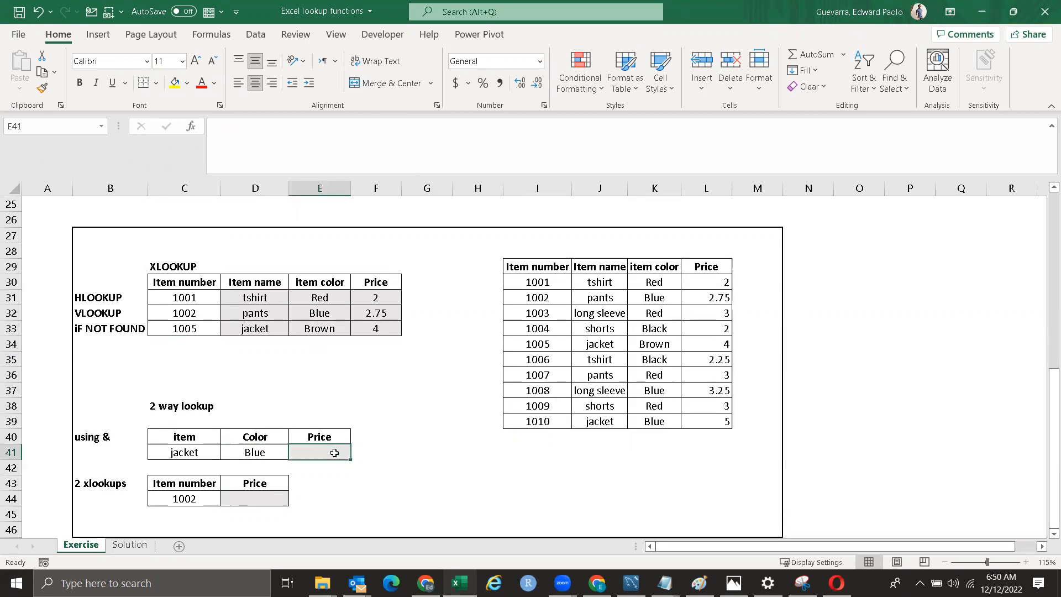
click(197, 453)
click(254, 453)
click(196, 452)
click(249, 454)
Step: Start an XLOOKUP formula in price cell E41 with the combined lookup value C41&D41
click(311, 454)
text(=X)
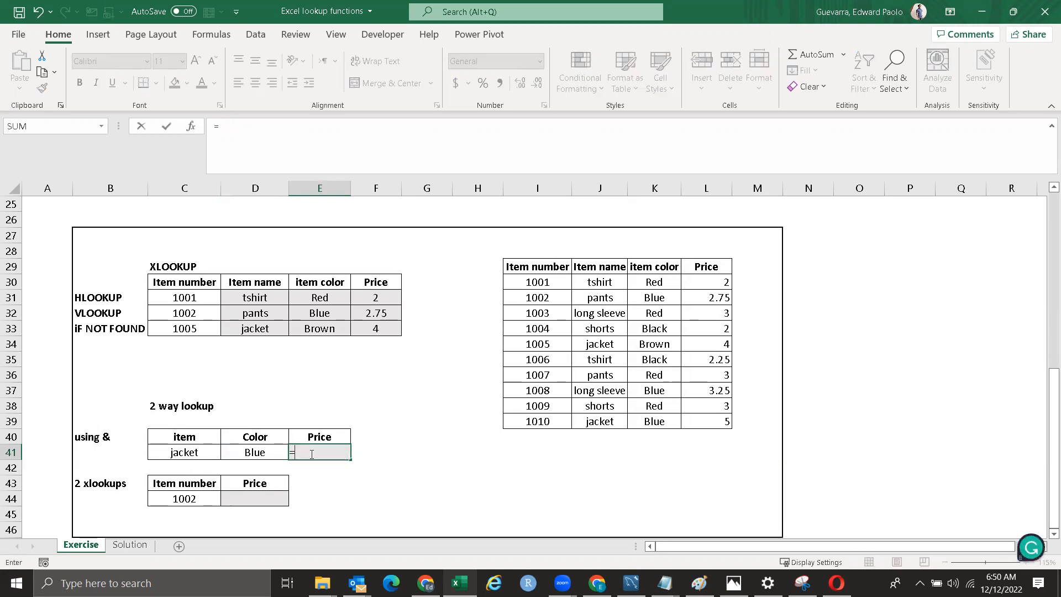
key(Down)
key(Tab)
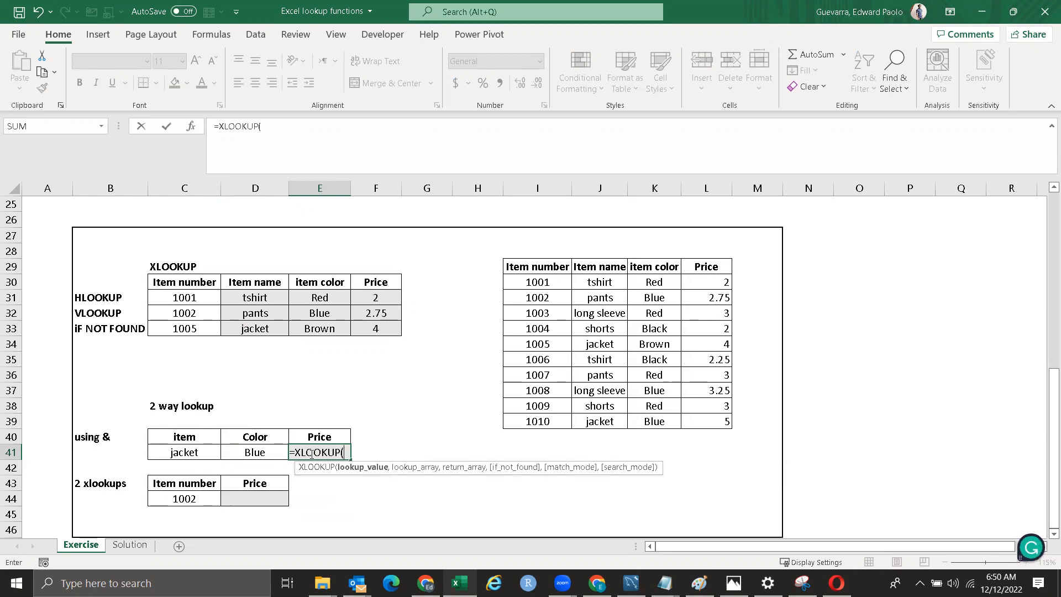
click(201, 452)
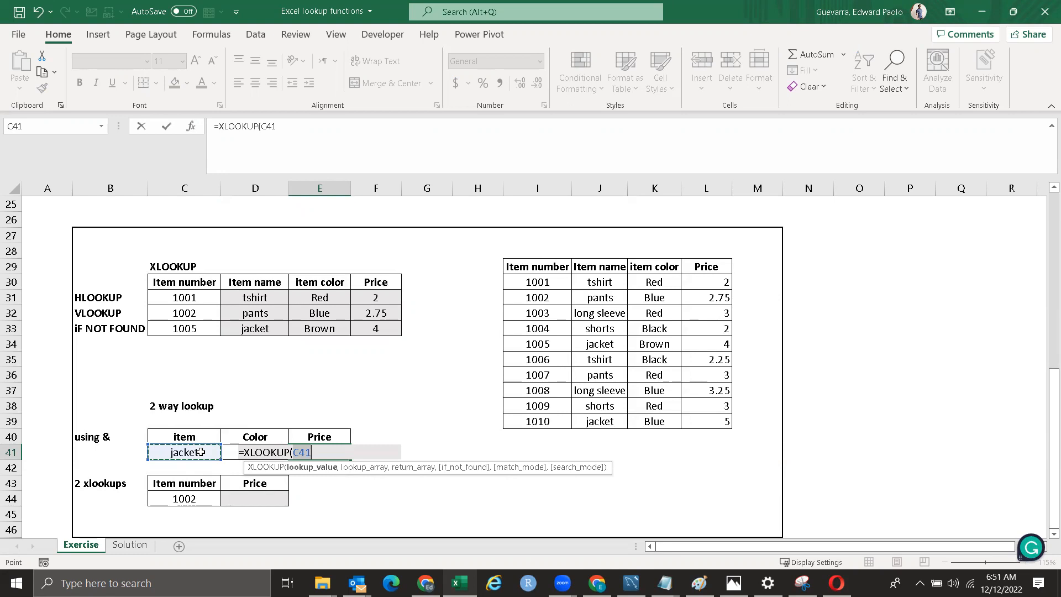
text(&)
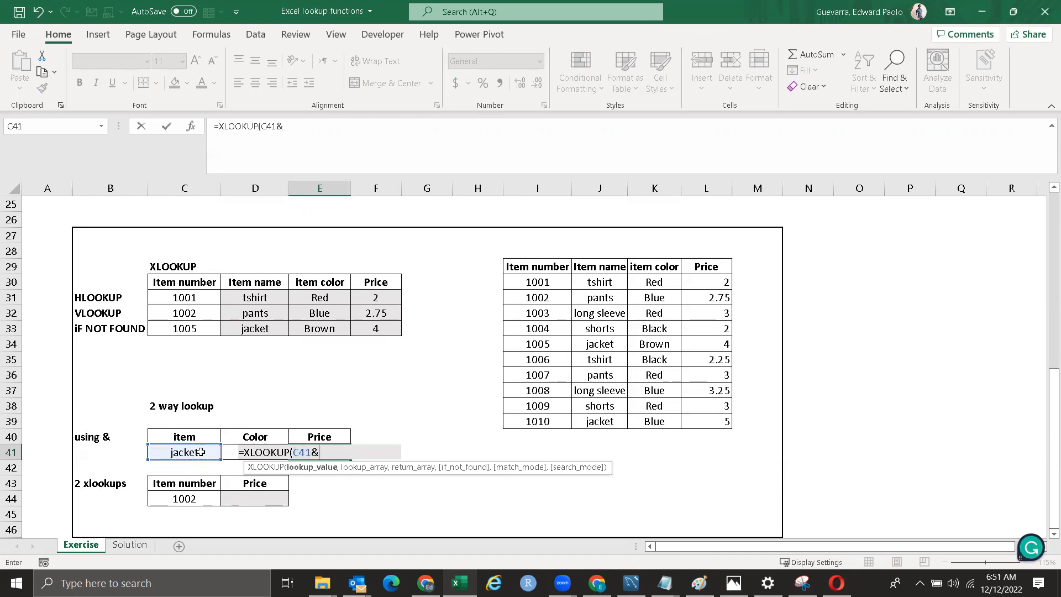
key(Left)
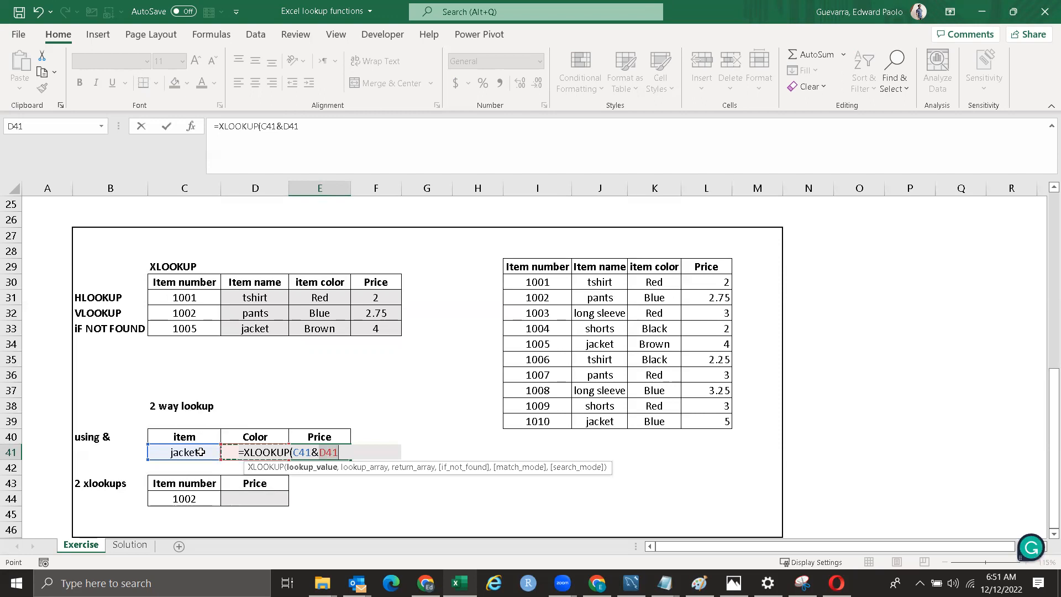
text(,)
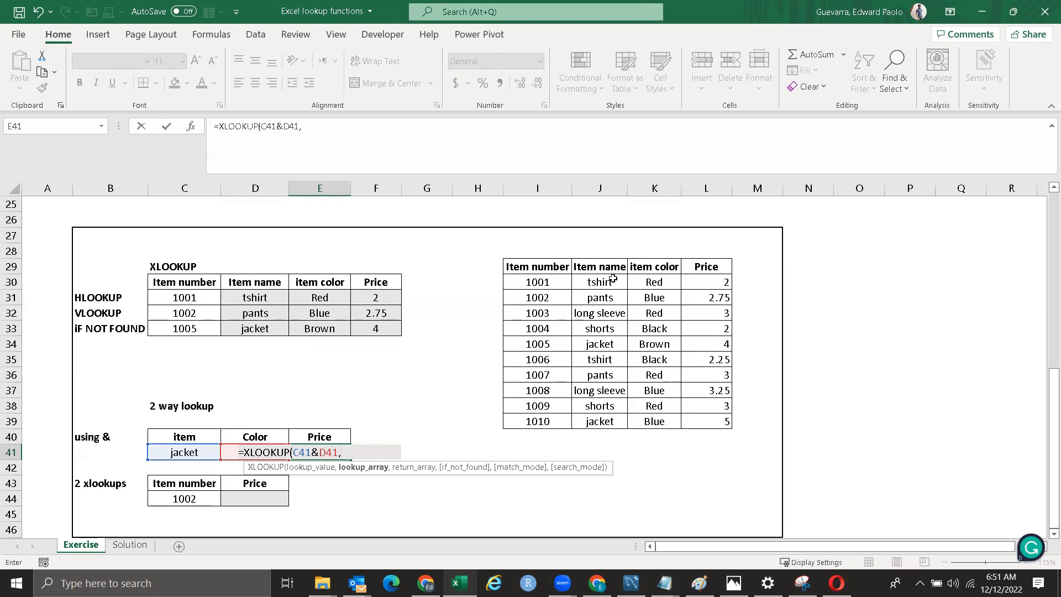
Step: Complete the E41 XLOOKUP with lookup array J30:J39&K30:K39 and return array L30:L39
drag(614, 279, 618, 419)
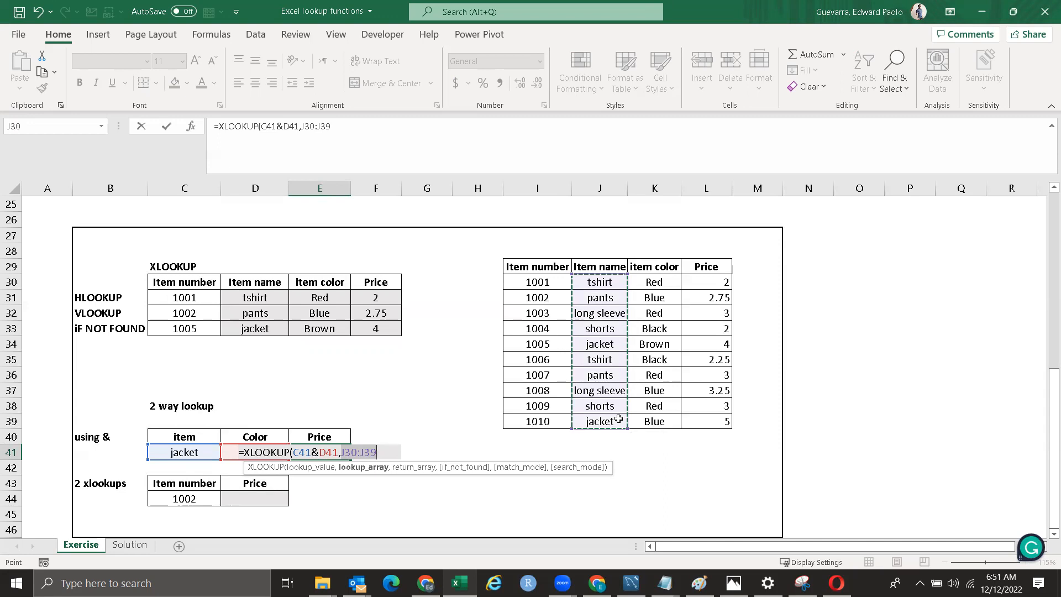
text(&)
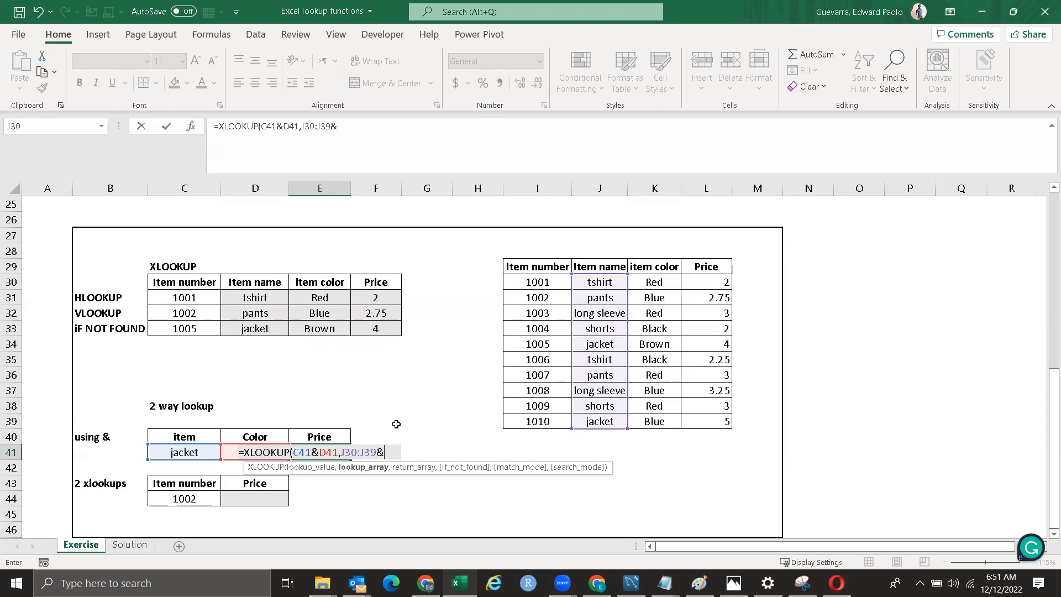
drag(655, 282, 665, 418)
text(,)
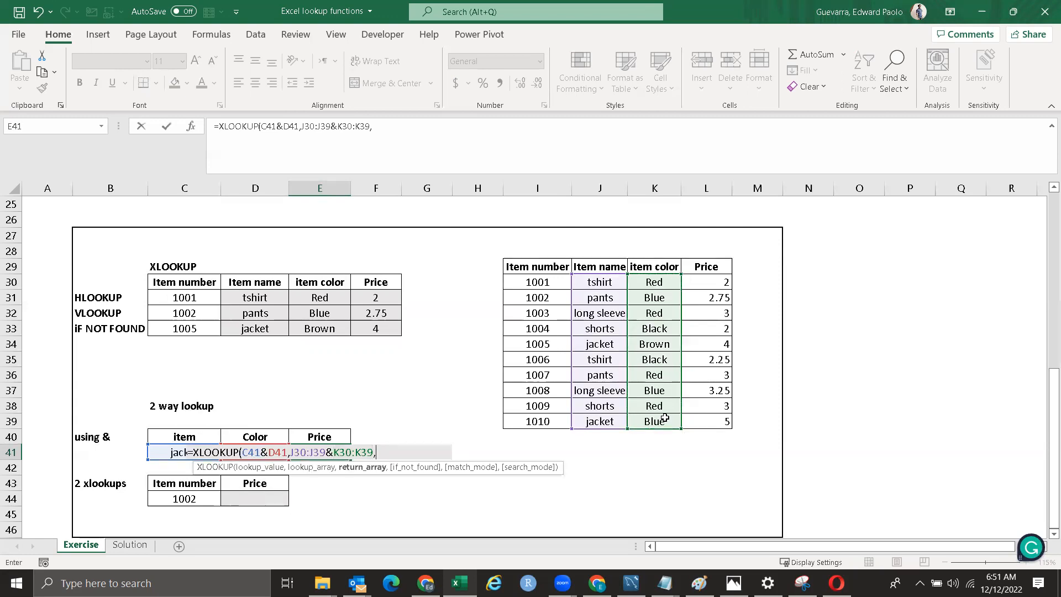
drag(719, 283, 722, 422)
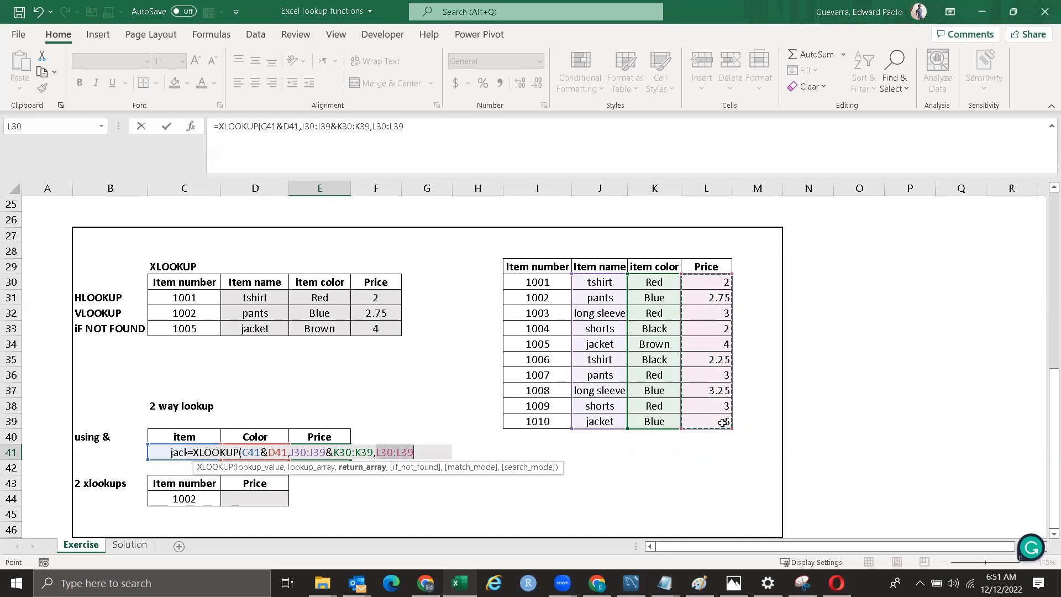
key(Return)
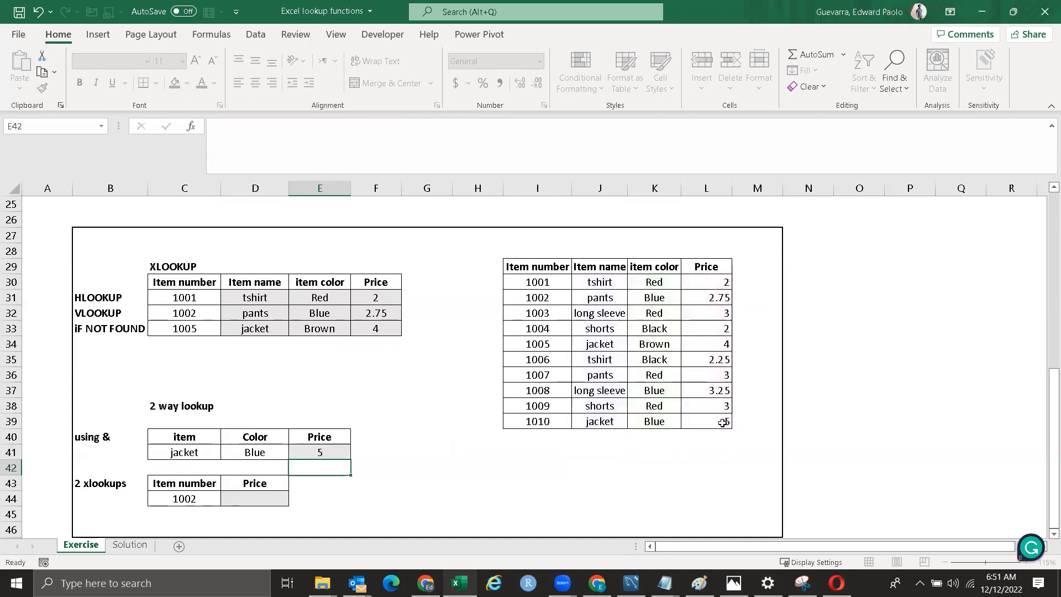
Step: Compare the jacket price in L39 with the 2 way lookup, and change the item in C41 to shorts
click(267, 448)
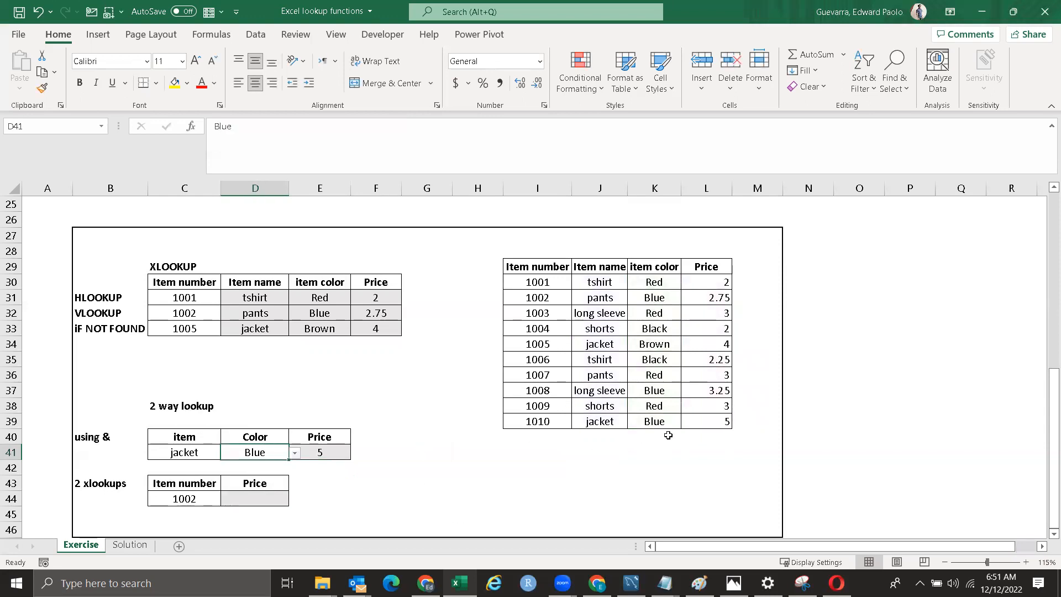
click(700, 425)
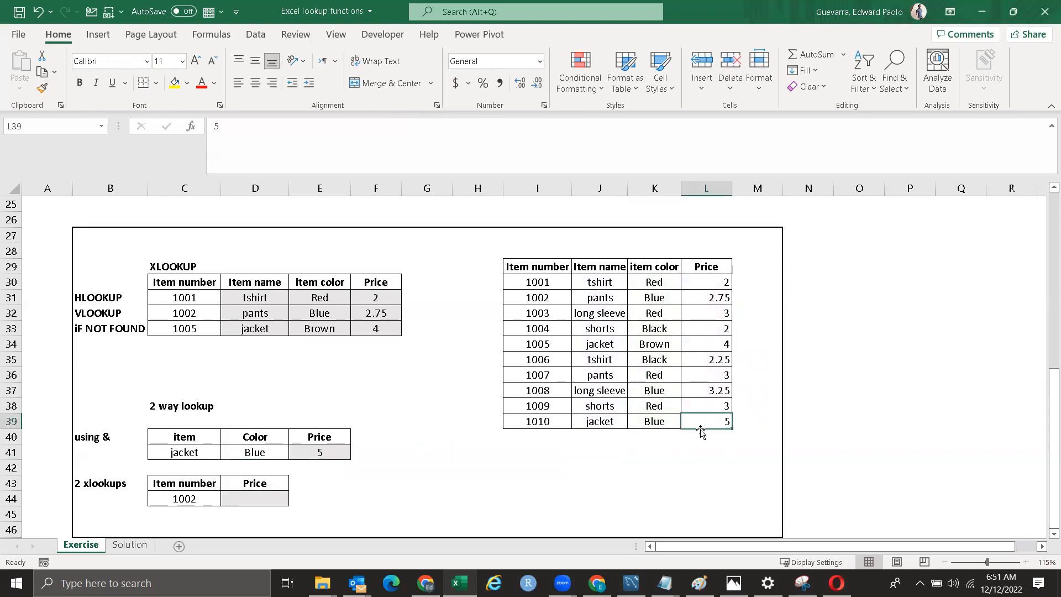
click(190, 452)
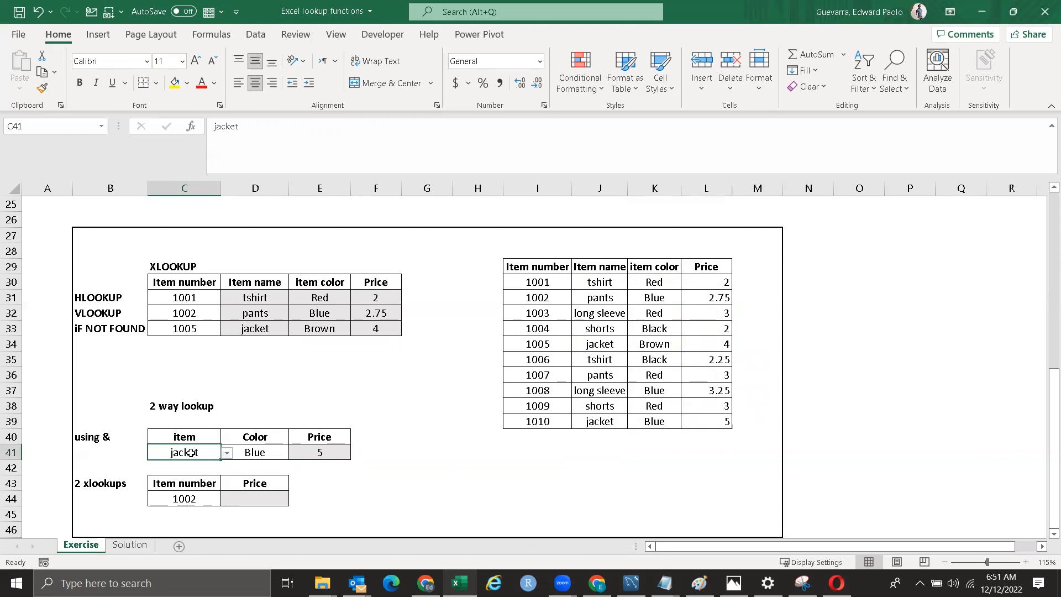
click(227, 453)
click(173, 477)
Step: Add "-" as the if-not-found value of the E41 formula, giving =XLOOKUP(C41&D41,J30:J39&K30:K39,L30:L39, "-")
click(331, 452)
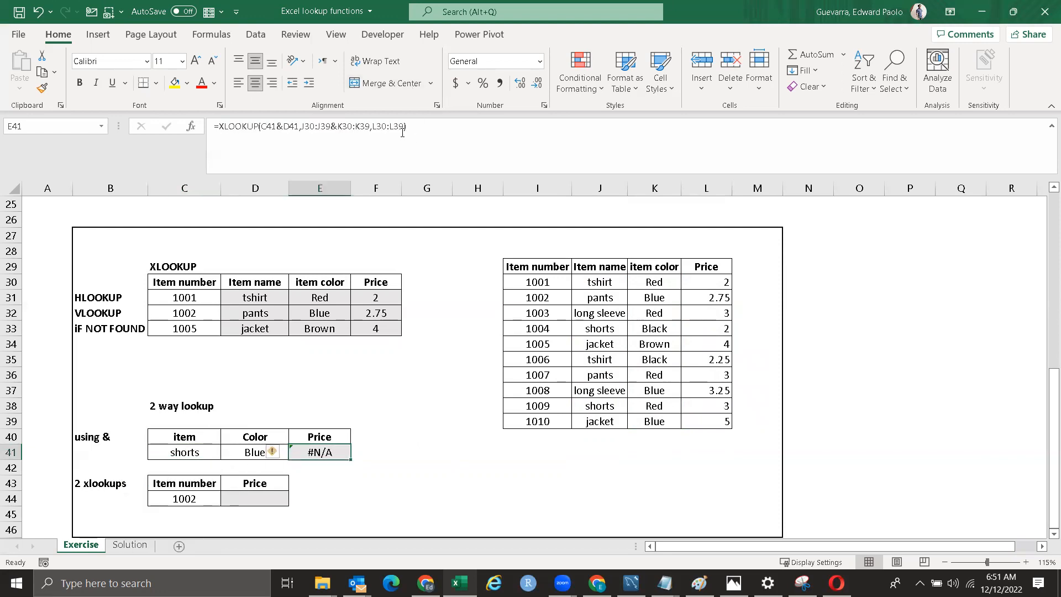
click(414, 154)
text(, ")
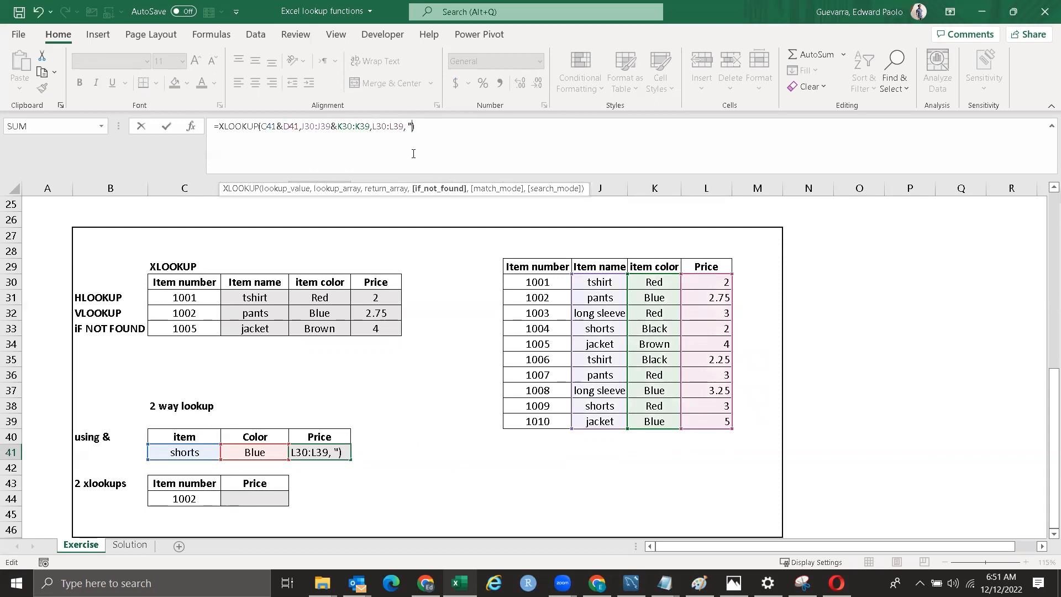
text(-")
key(Return)
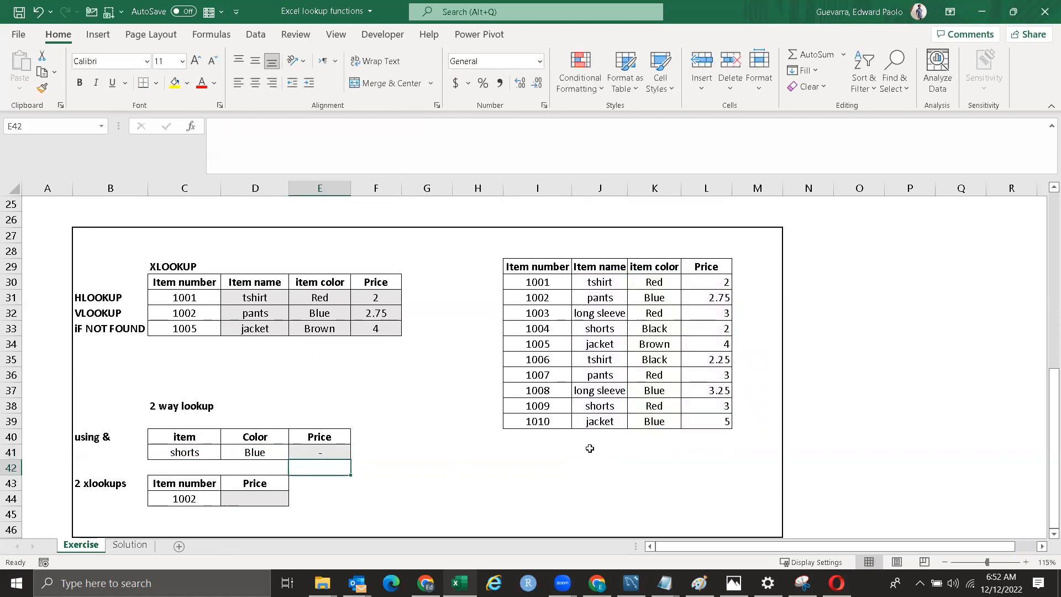
Step: Change the 2 way lookup color in D41 to Red and compare the price in E41 with the red shorts price in L38
click(209, 447)
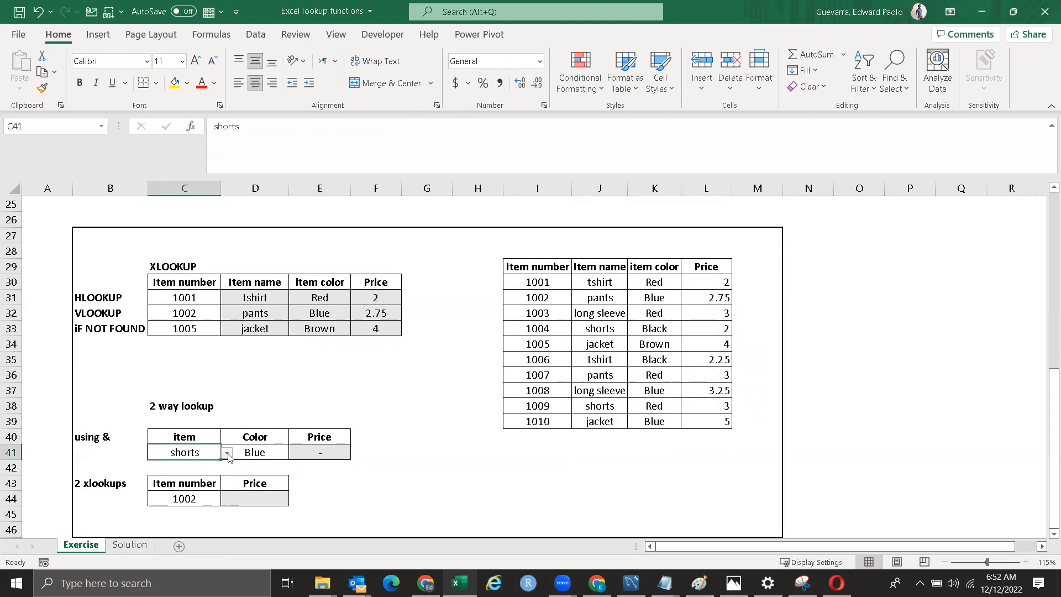
click(264, 455)
click(295, 454)
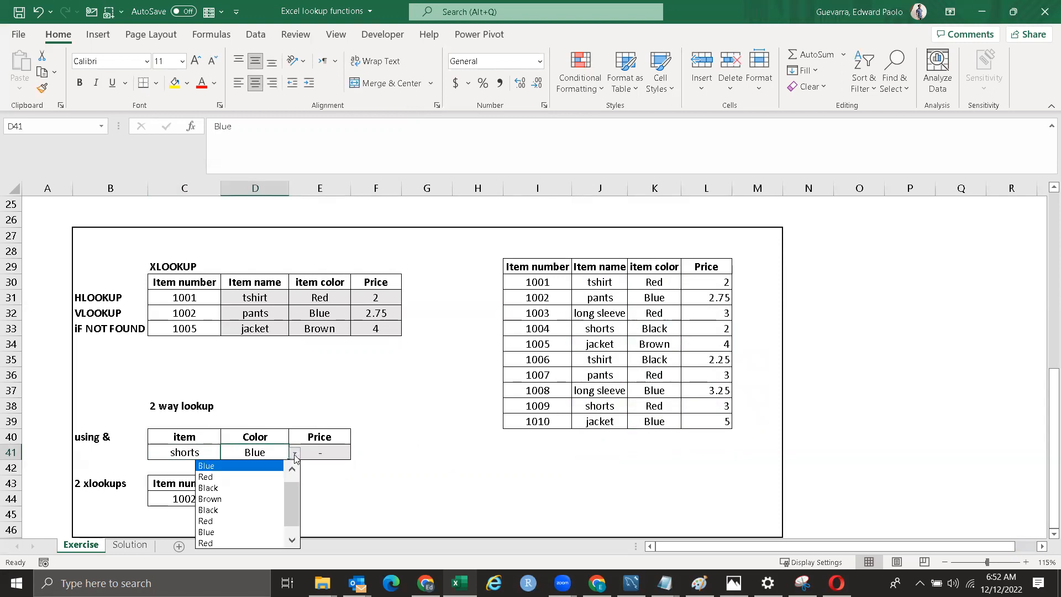
click(239, 477)
click(340, 452)
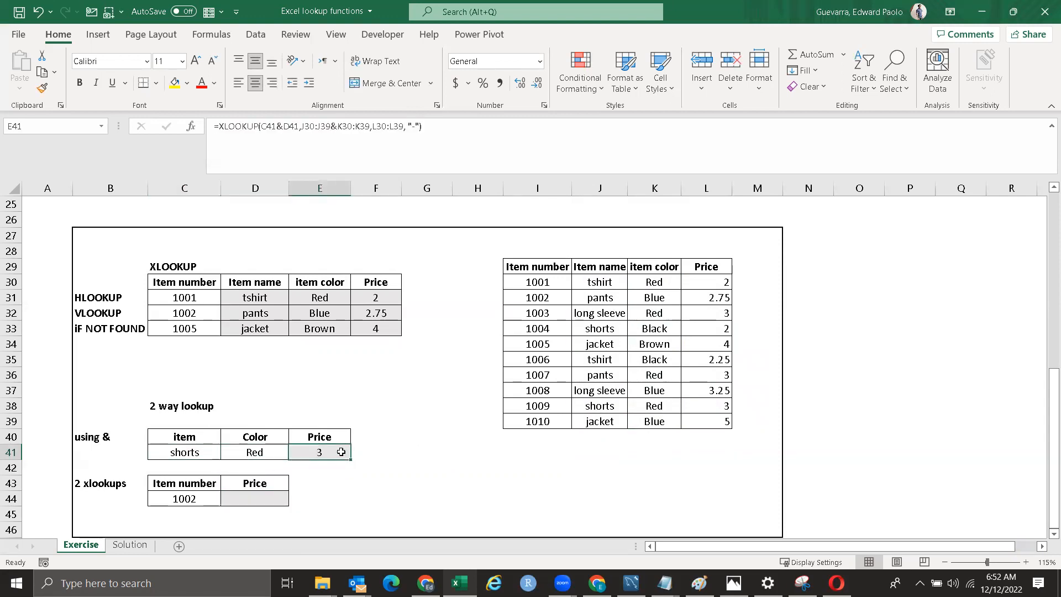
click(725, 409)
click(395, 498)
Step: Start an XLOOKUP formula in price cell D44 with lookup value D43 and lookup array I29:L29
scroll(394, 498, down, 1)
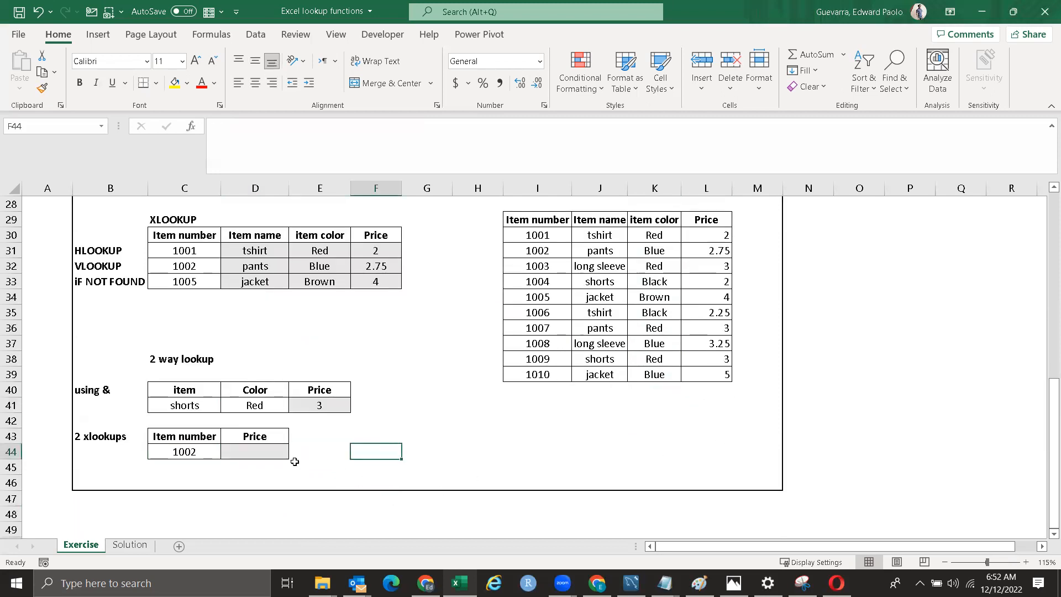
click(266, 454)
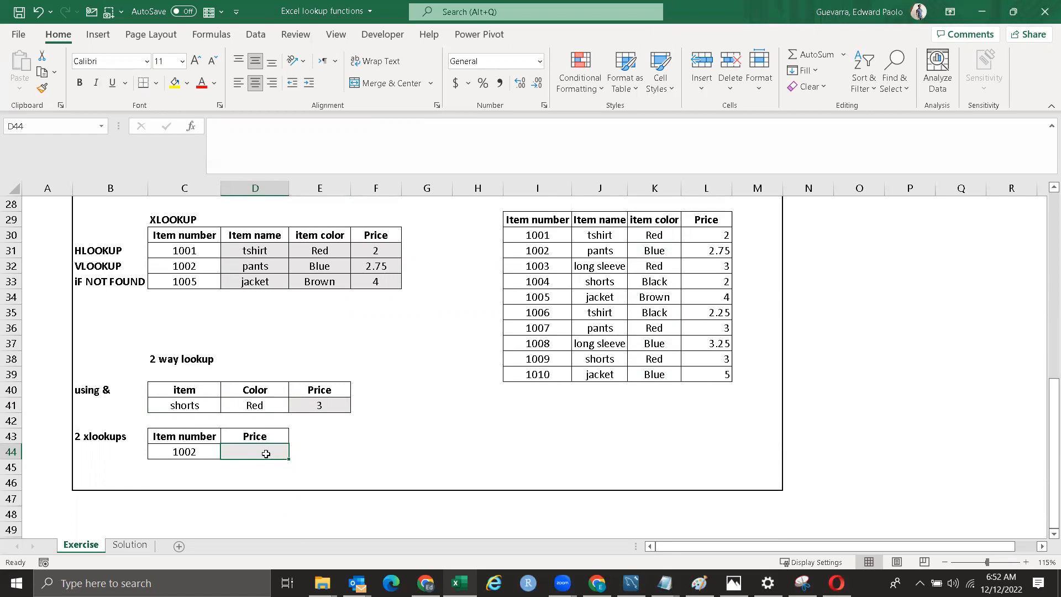
text(=X)
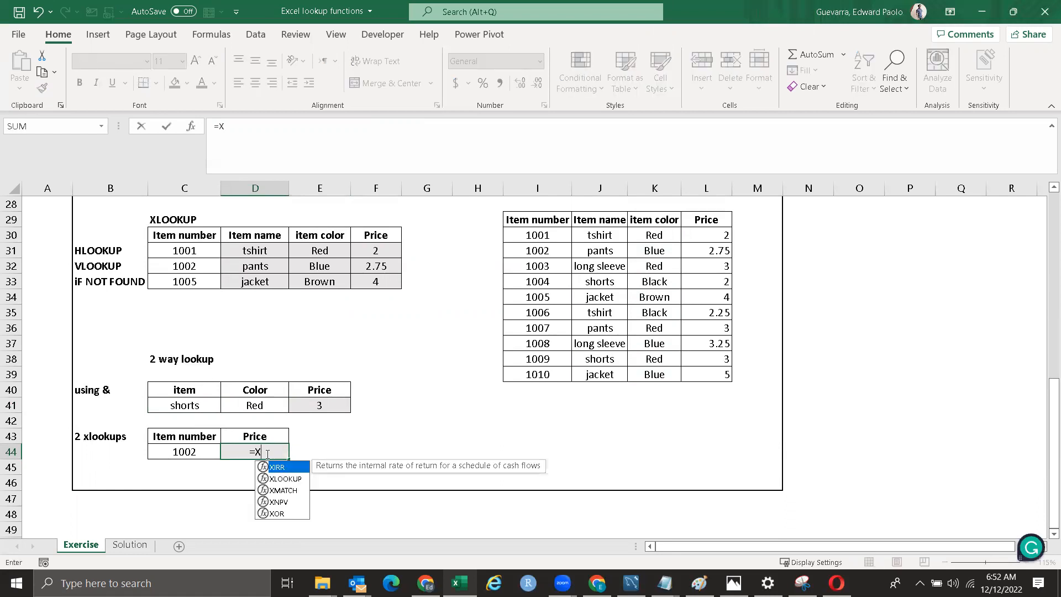
key(Down)
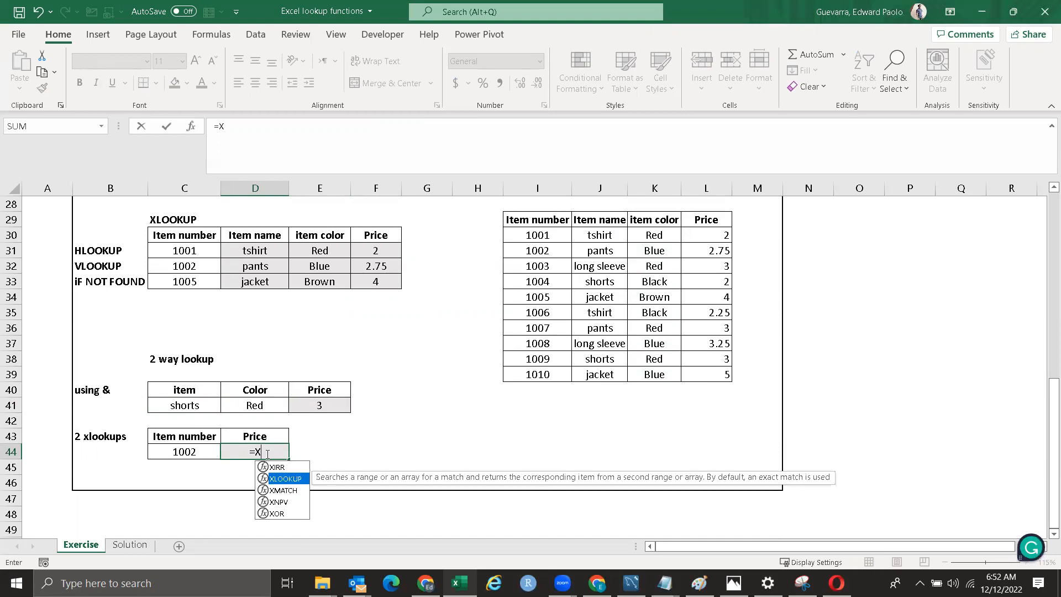
key(Tab)
click(266, 436)
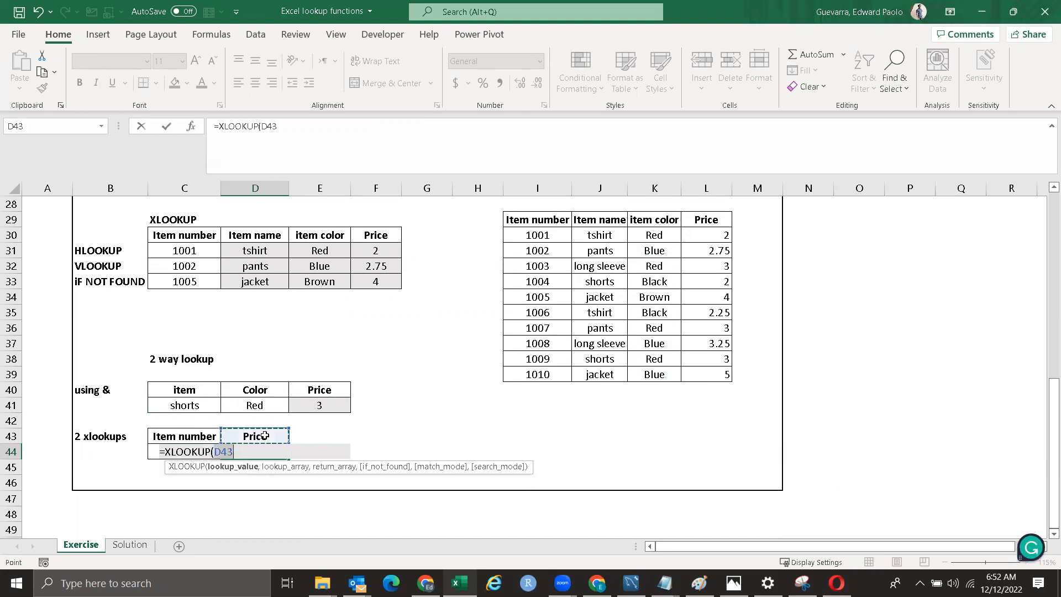
text(,)
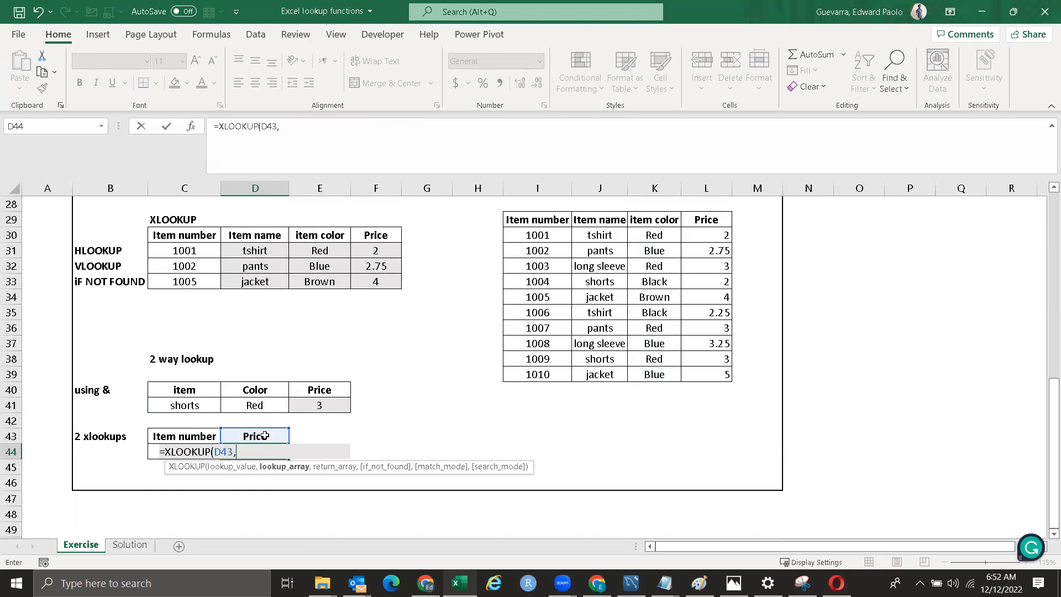
drag(536, 220, 710, 218)
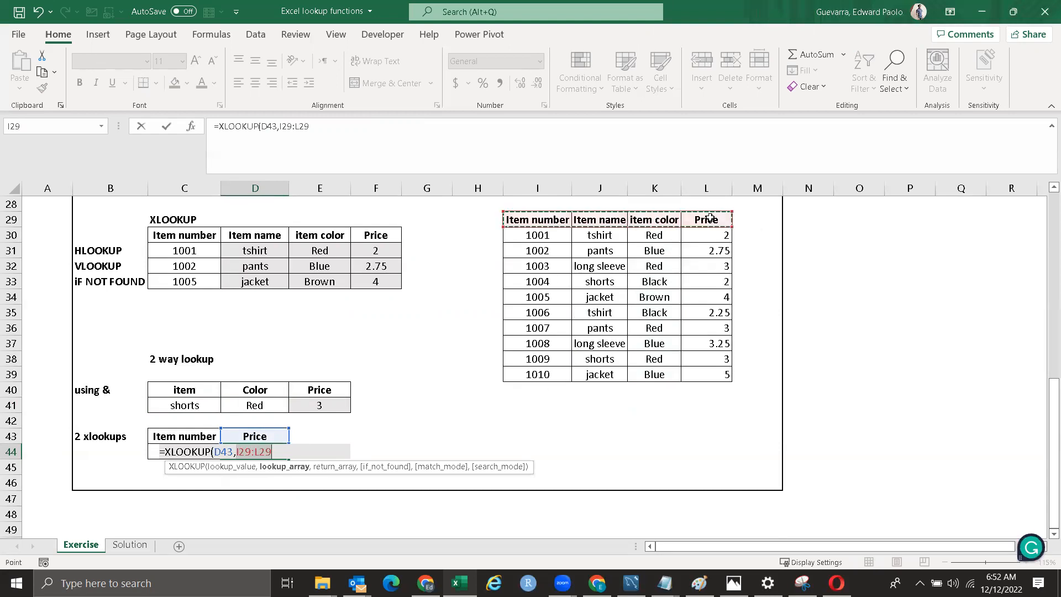
text(,)
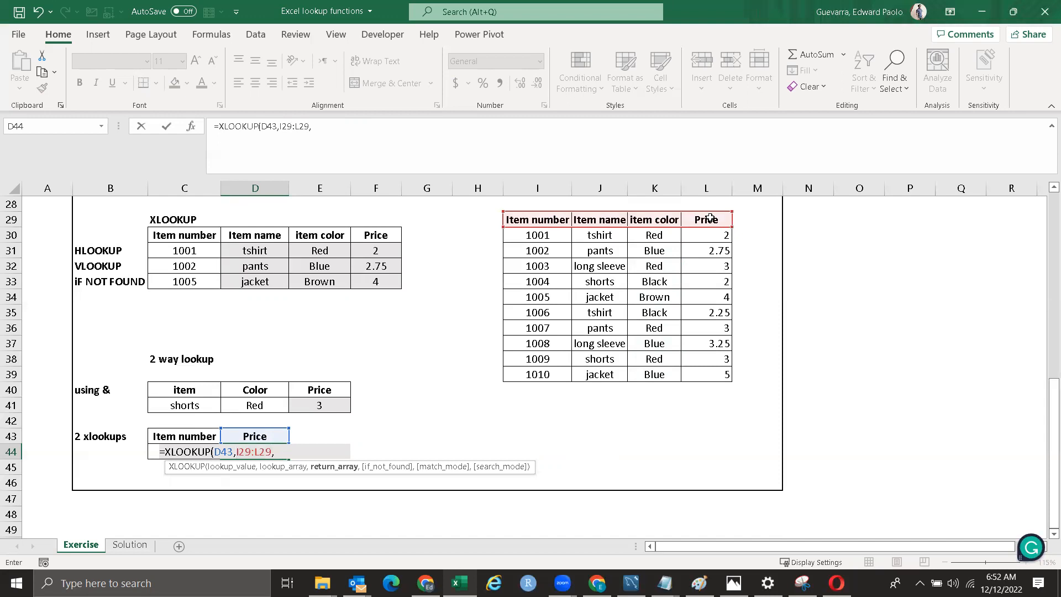
Step: Complete the D44 formula with a nested XLOOKUP(C44,I30:I39,J30:L39) as its return array
text(X)
key(Down)
key(Tab)
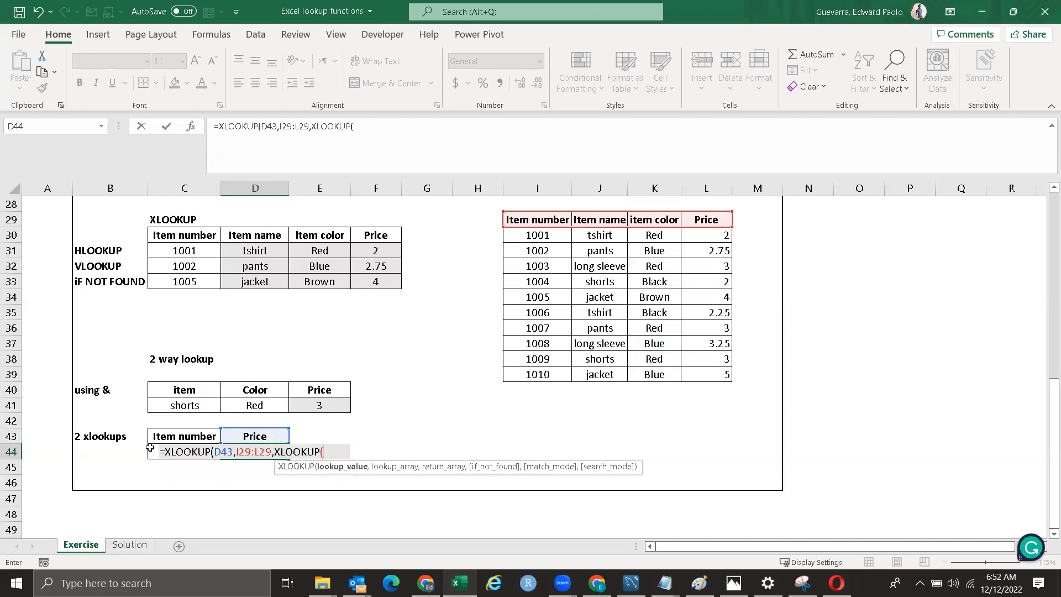
key(Left)
text(,)
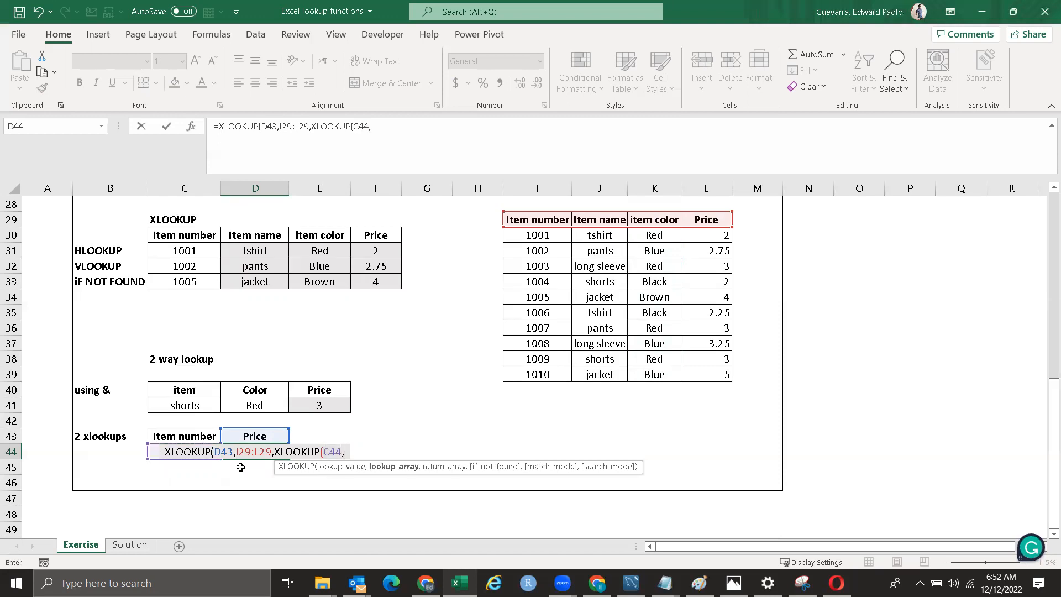
drag(540, 235, 535, 369)
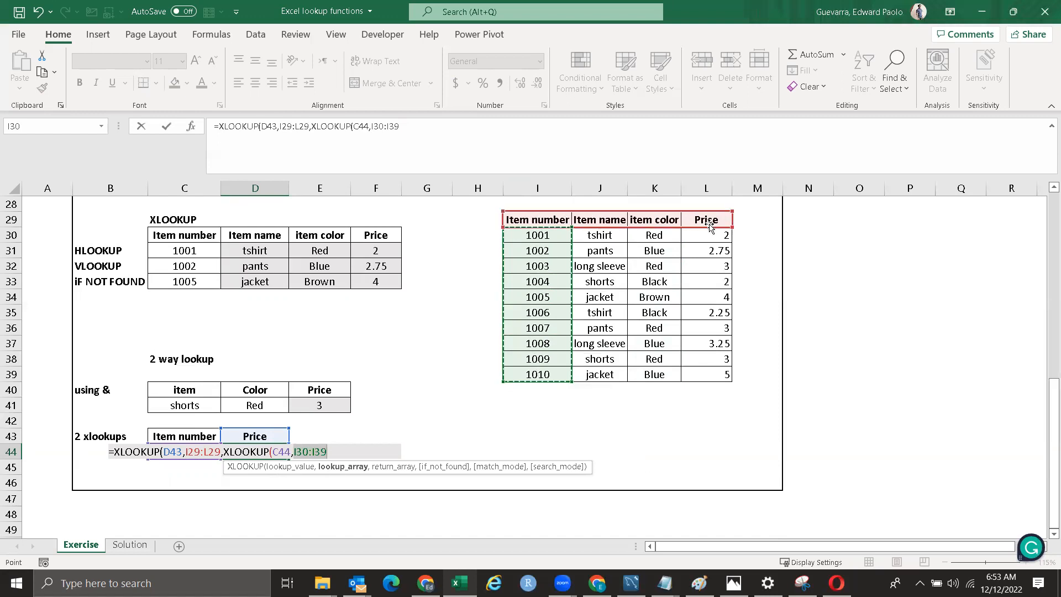
text(,)
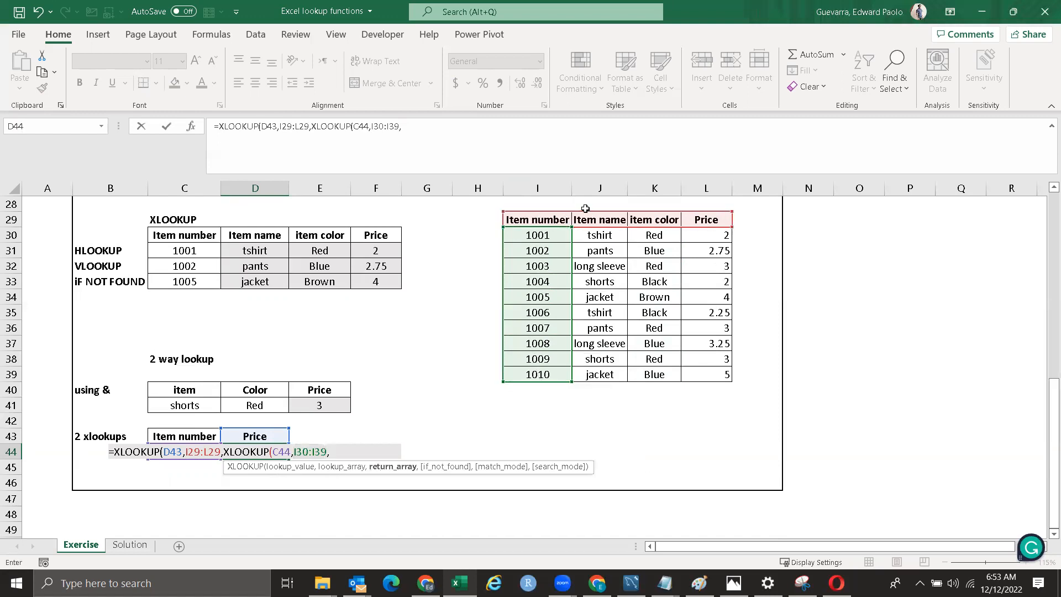
drag(597, 236, 703, 375)
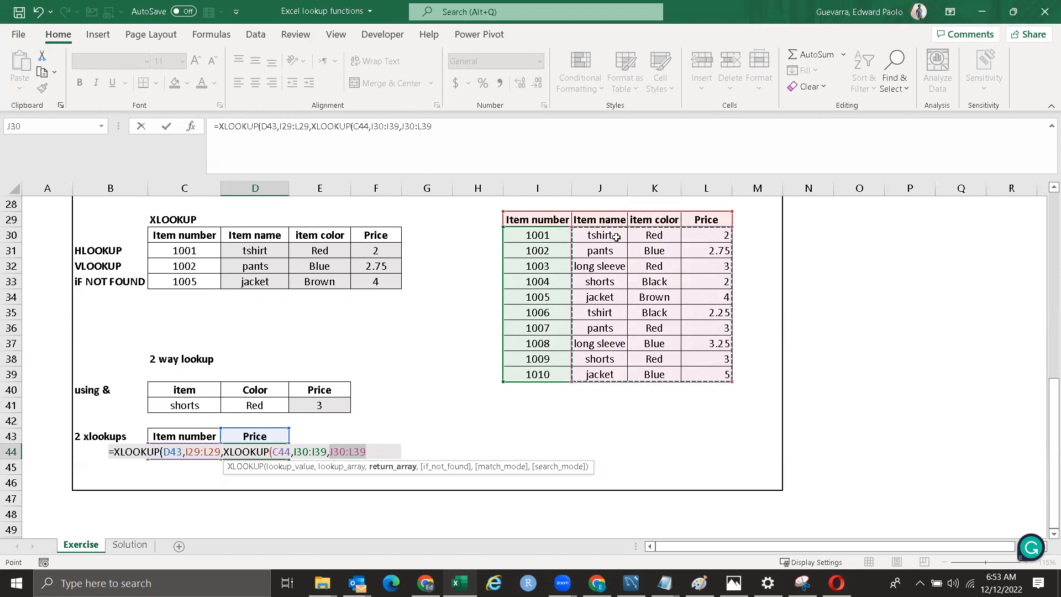
text())
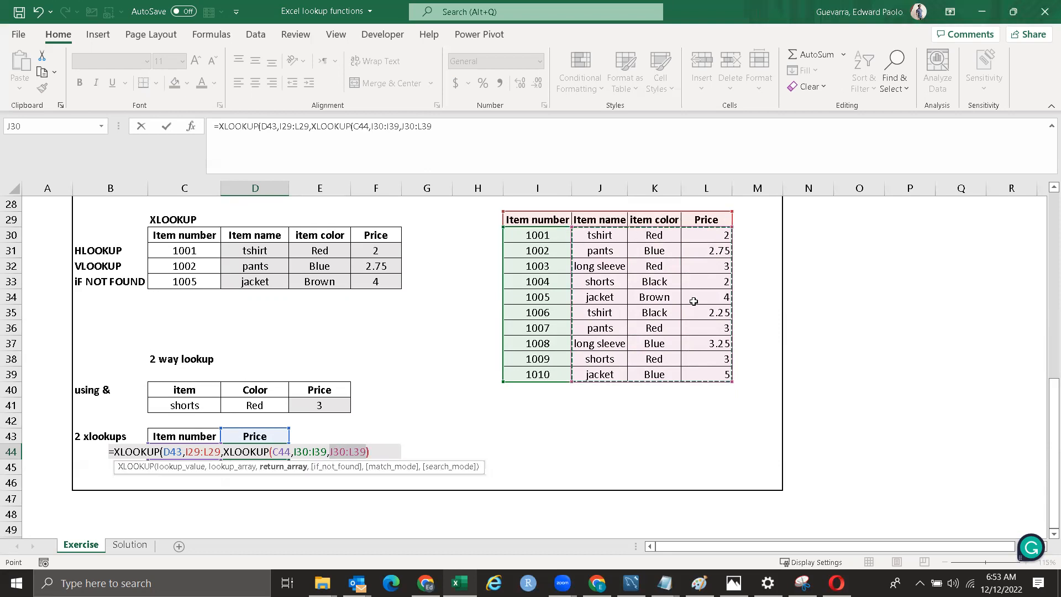
key(Return)
key(Return)
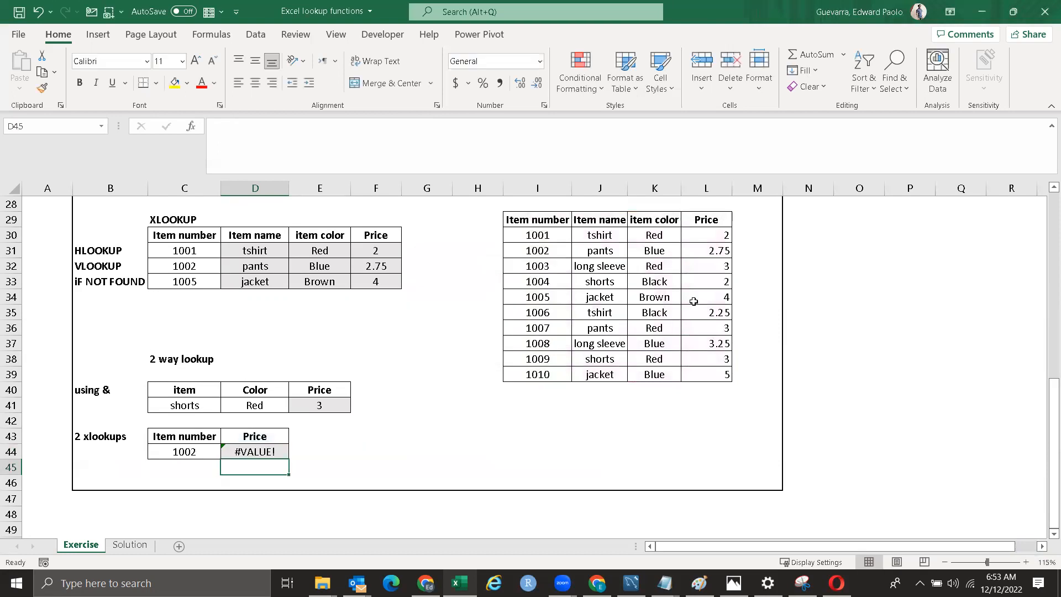
Step: Re-enter J30:L39 as the return array of the nested XLOOKUP in D44
click(281, 450)
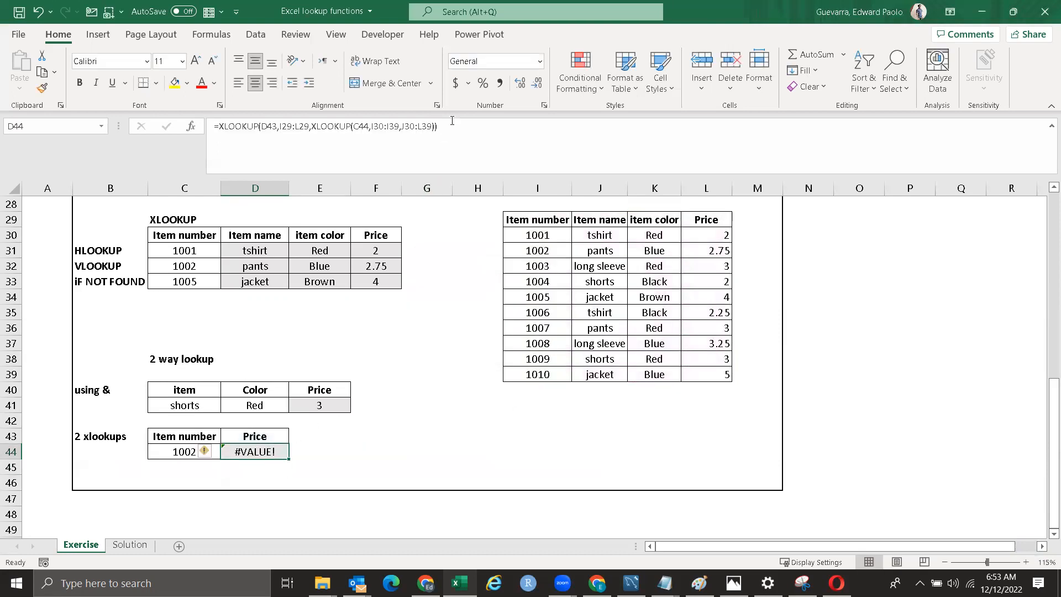
click(452, 120)
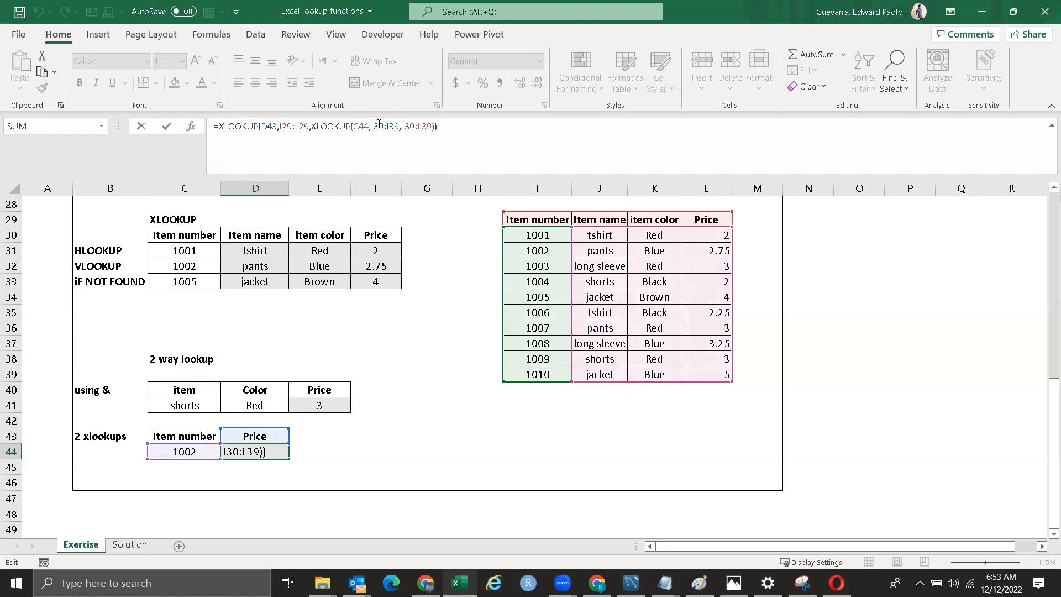
click(399, 127)
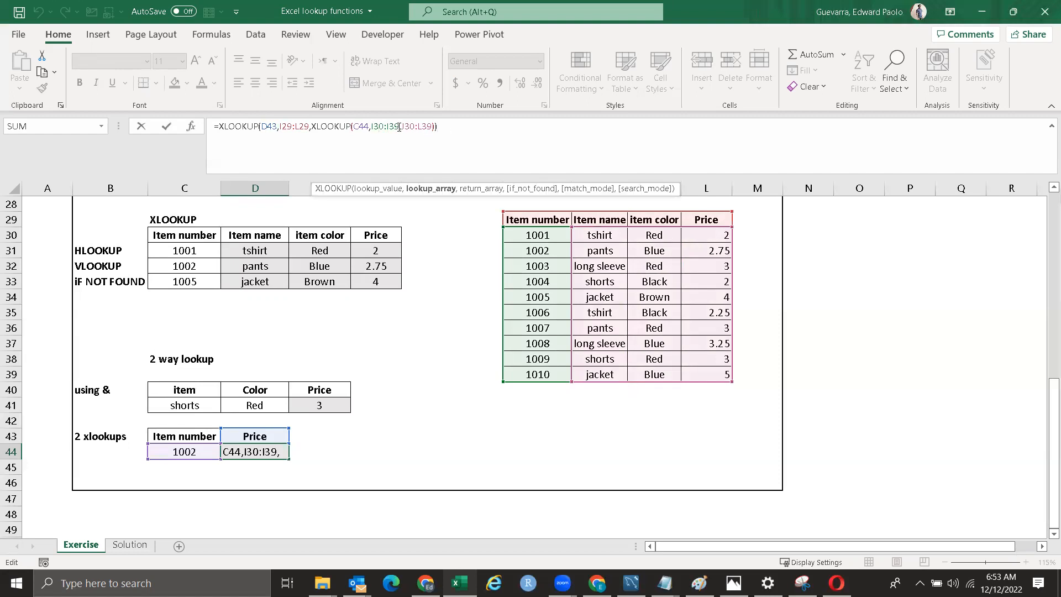
click(443, 126)
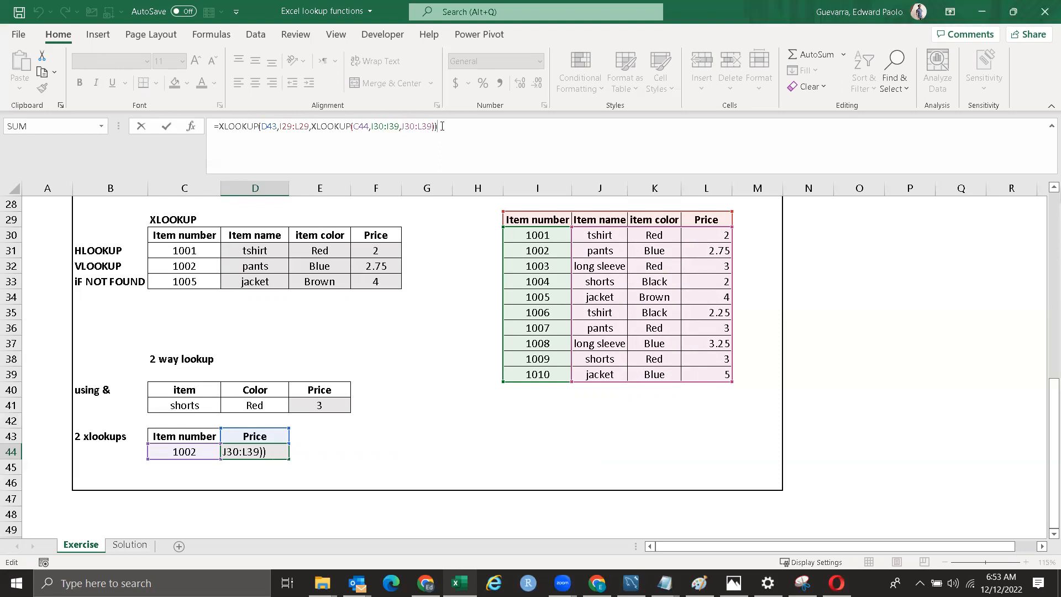
key(BackSpace)
key(BackSpace)
key(BackSpace)
key(BackSpace)
key(BackSpace)
key(BackSpace)
key(BackSpace)
key(BackSpace)
key(BackSpace)
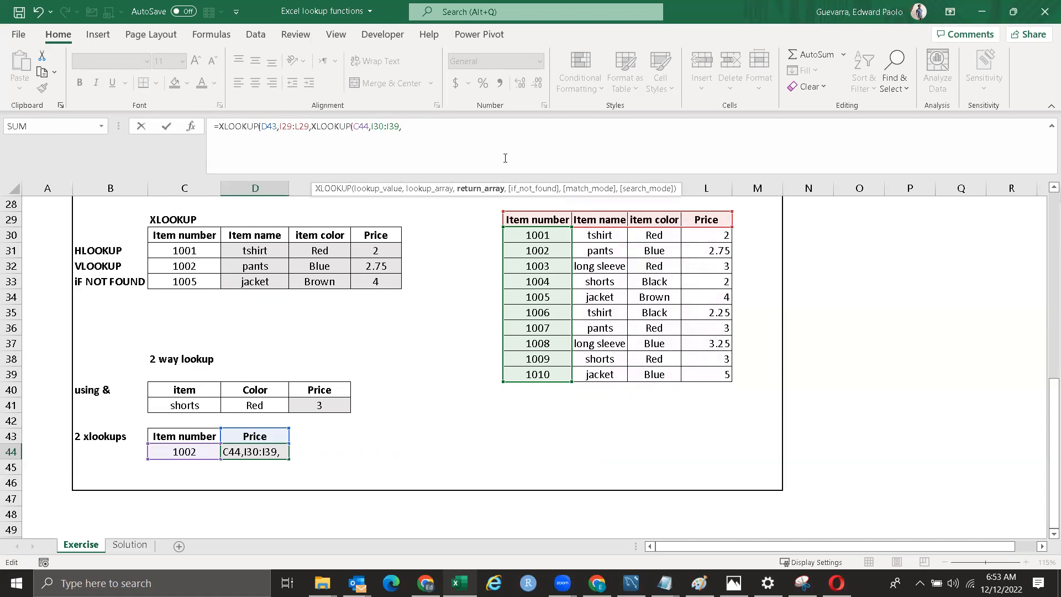
drag(602, 237, 694, 371)
text())
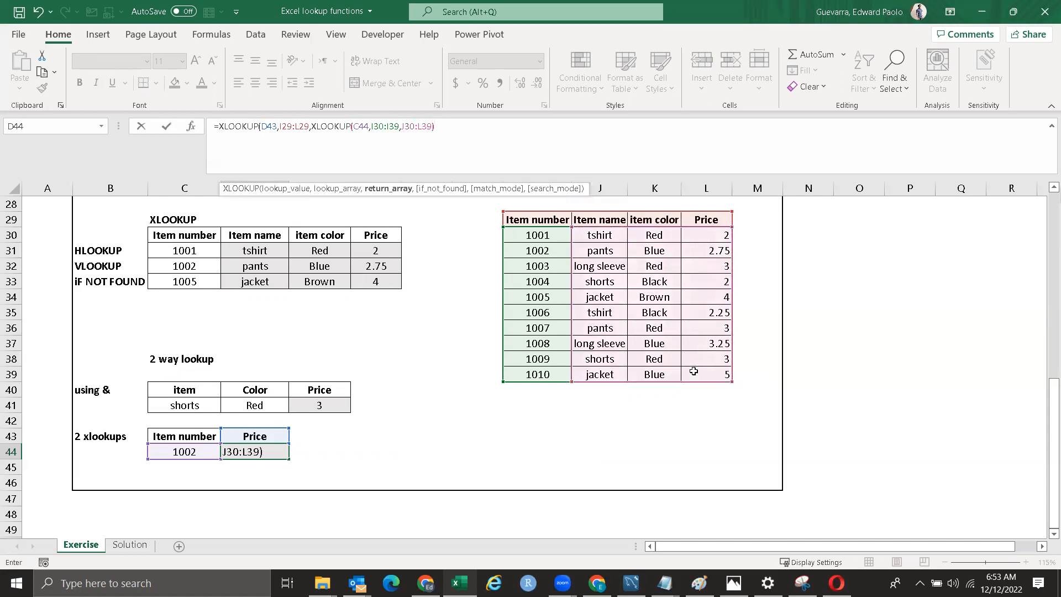
key(Return)
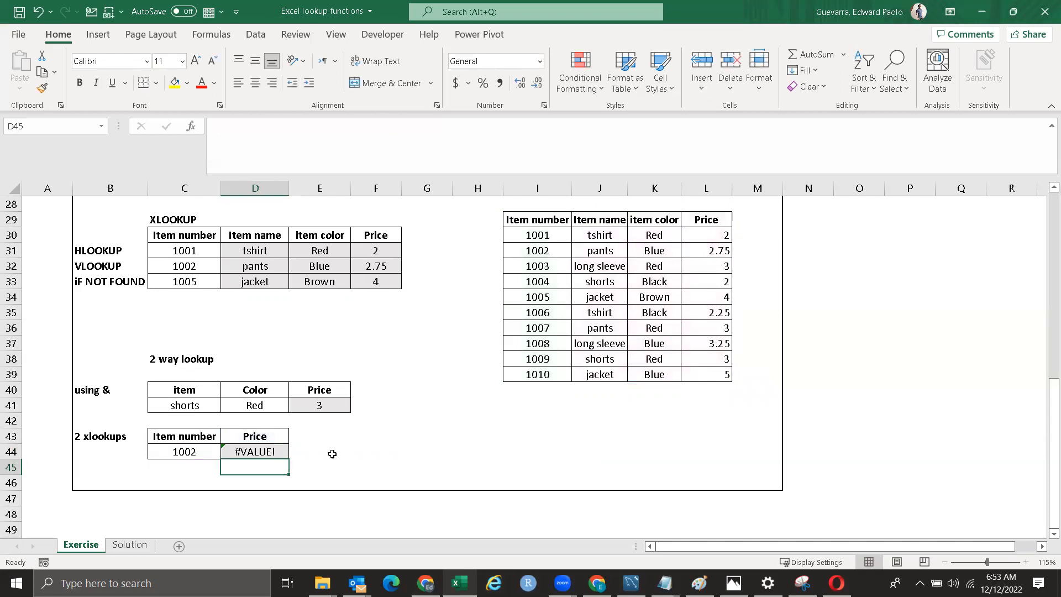
Step: Examine the arguments of the nested XLOOKUP in the D44 formula
click(274, 449)
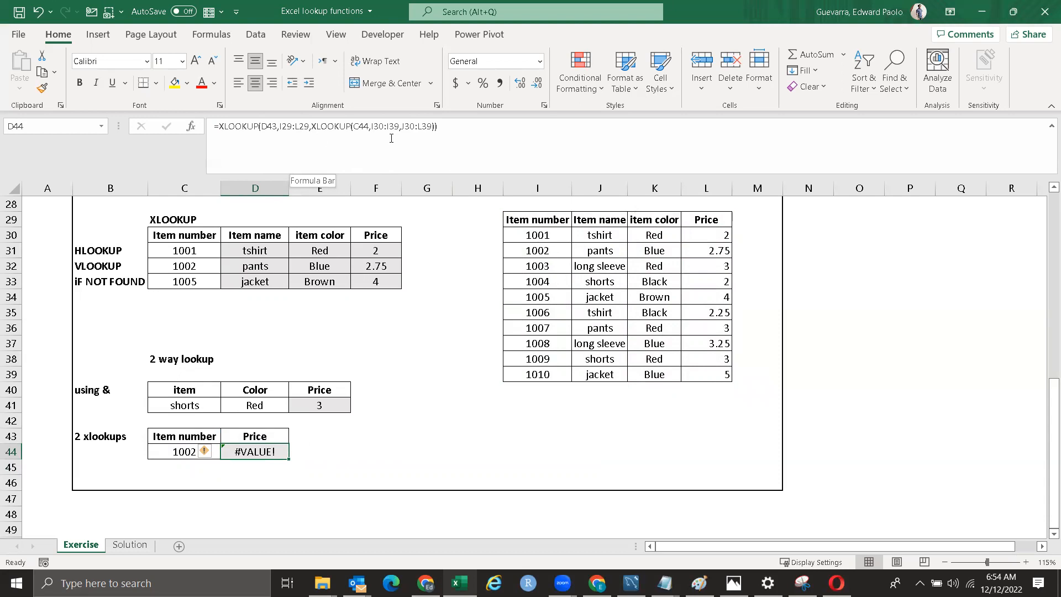
click(375, 126)
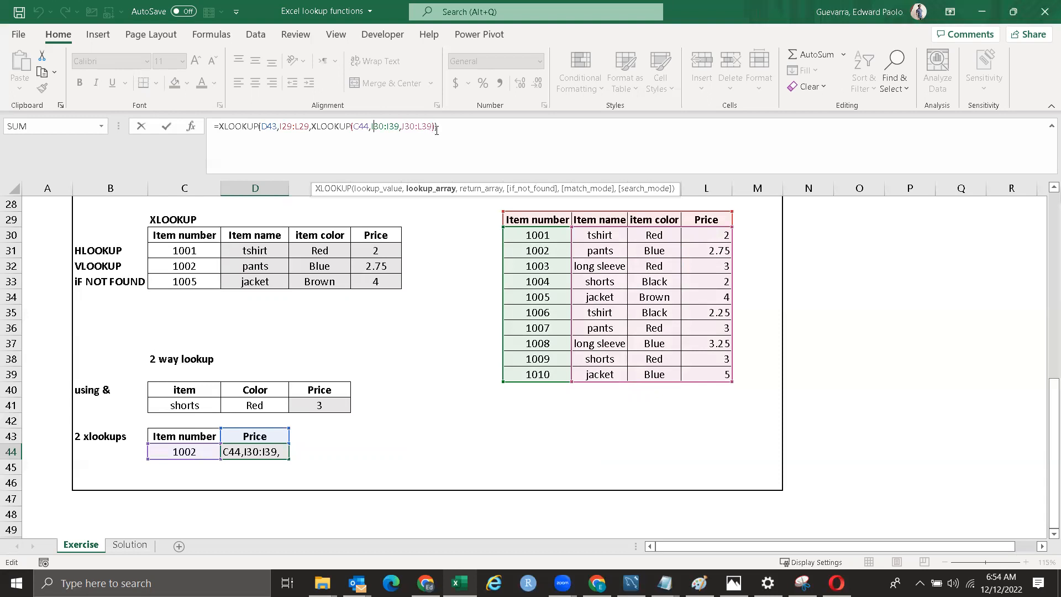
click(453, 126)
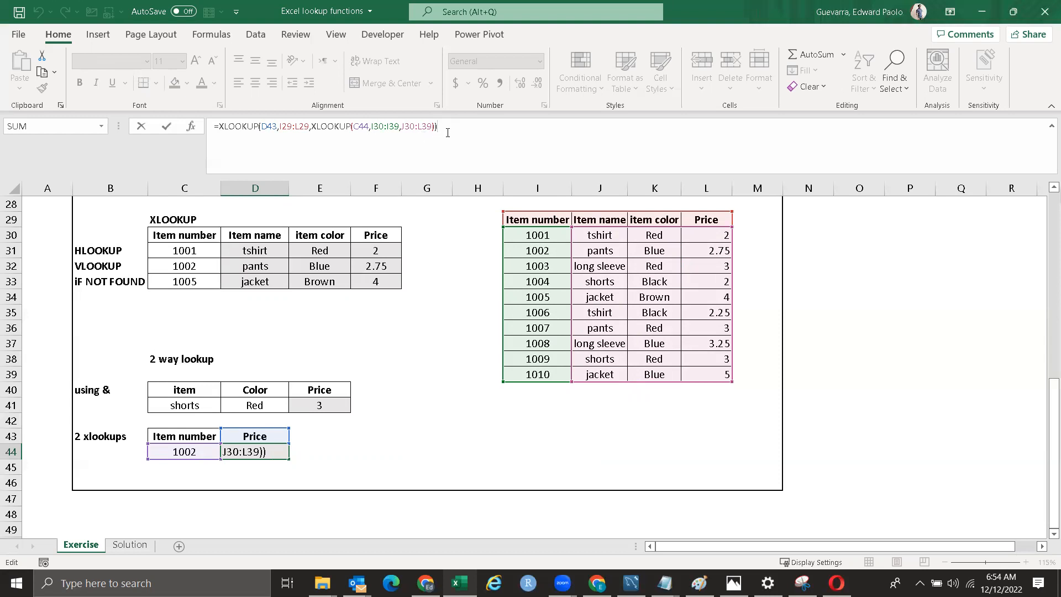
click(407, 127)
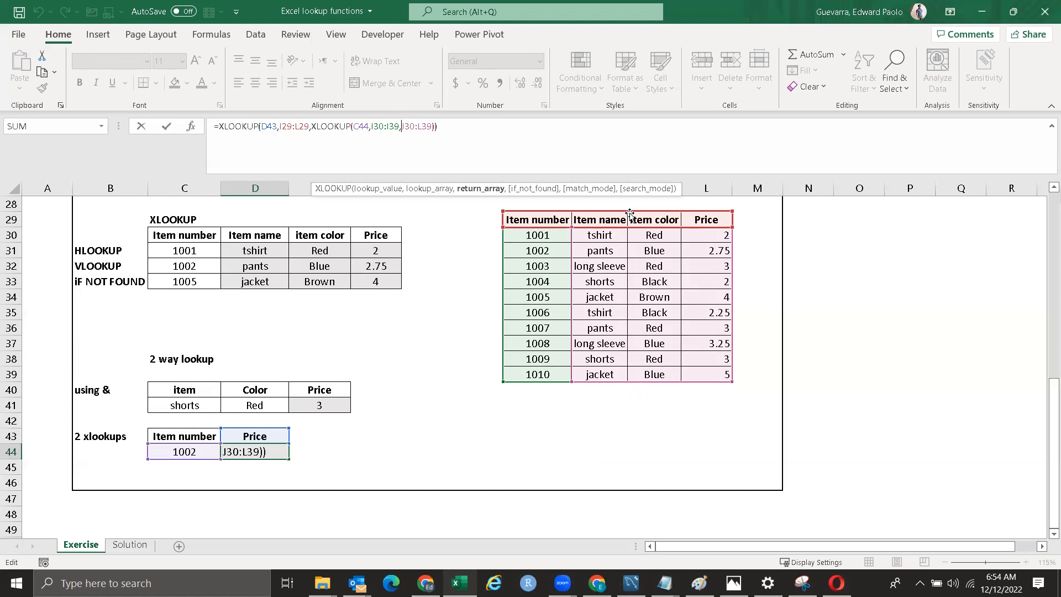
key(BackSpace)
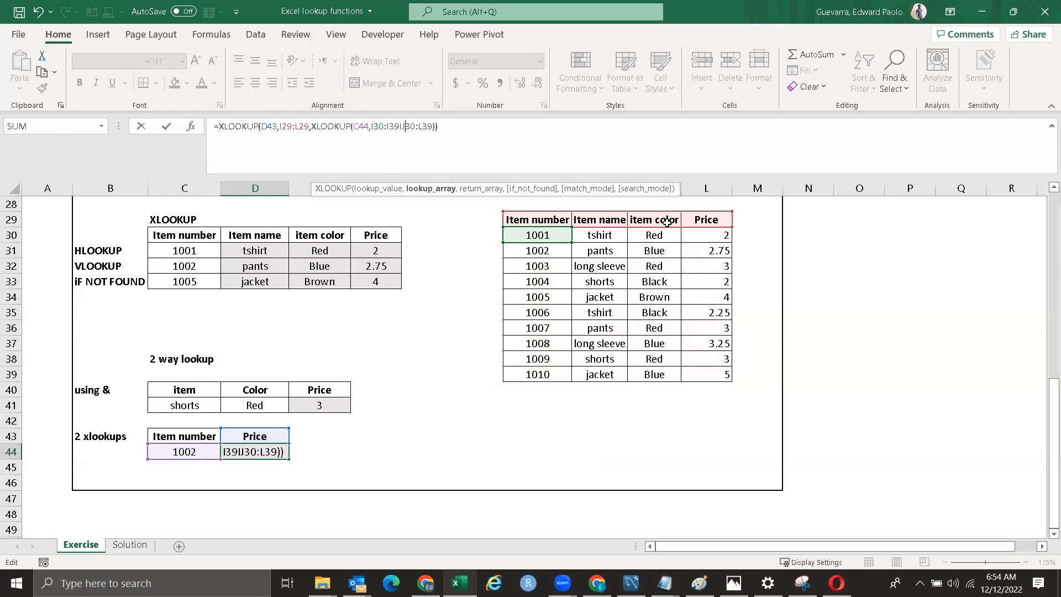
text(,)
key(Return)
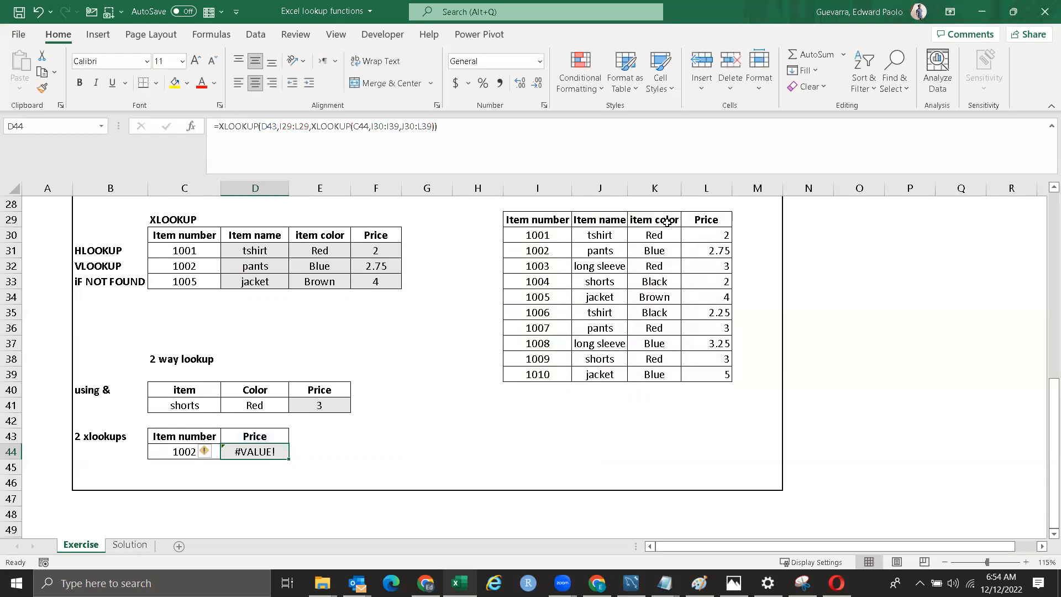
Step: Try I29:L39 as the return array of the nested XLOOKUP in D44, and undo the change
click(409, 128)
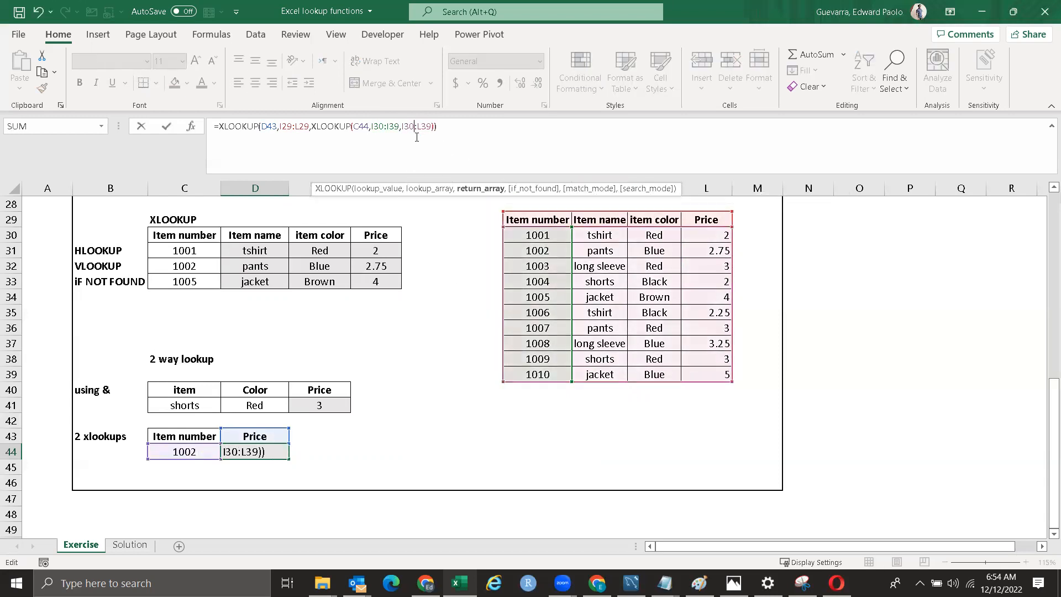
key(BackSpace)
key(BackSpace)
text(29)
key(Return)
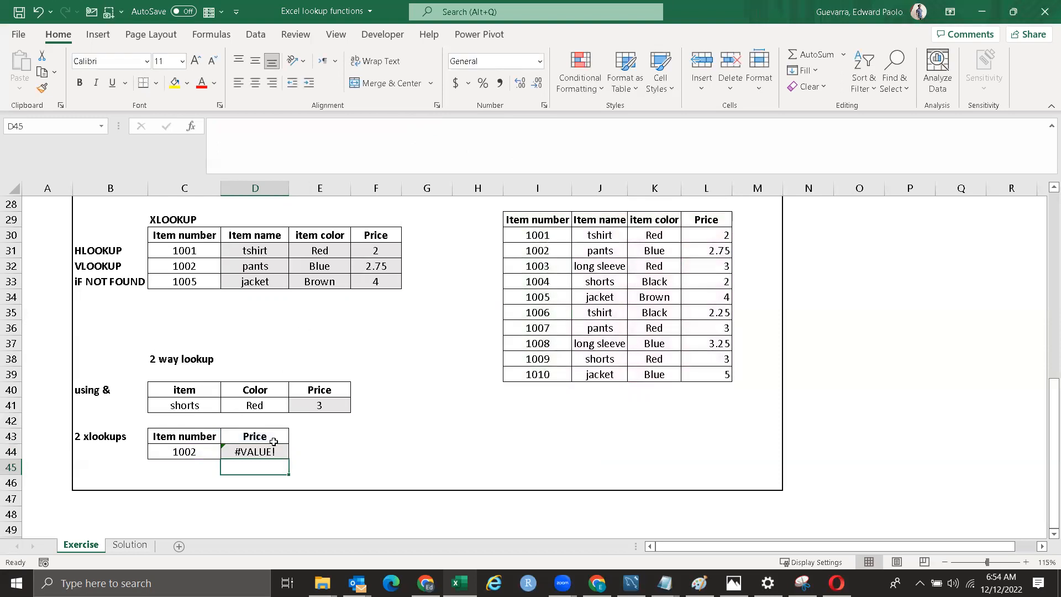
click(273, 445)
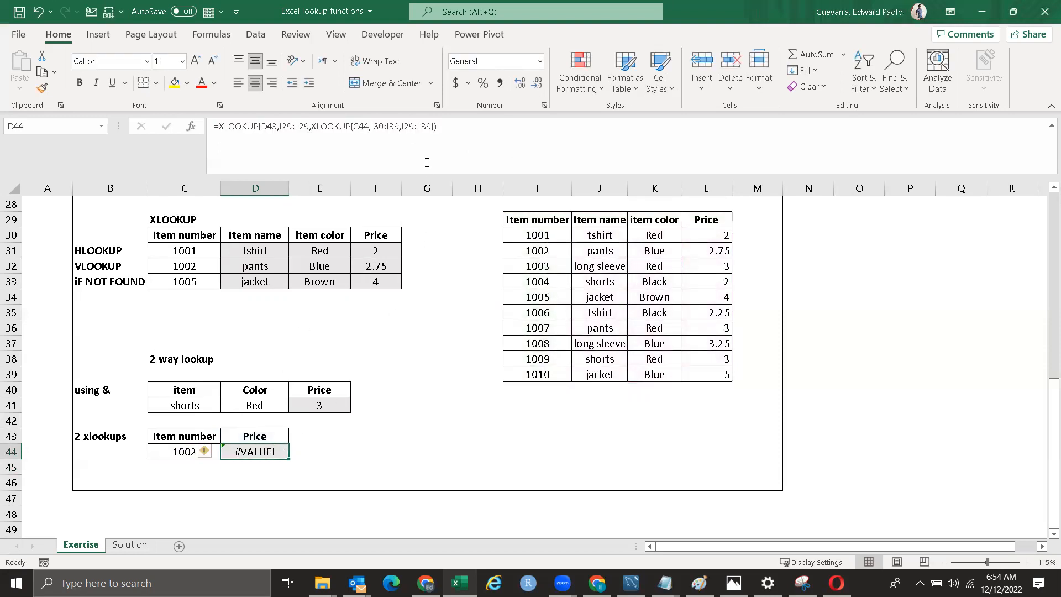
key(ctrl+z)
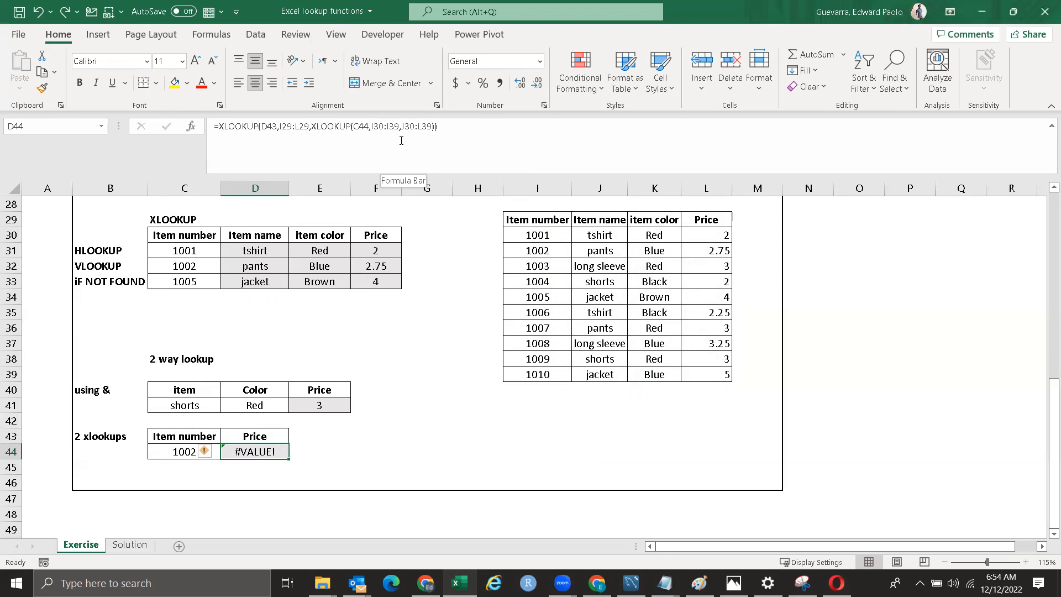
Step: Change the lookup array of the nested XLOOKUP in D44 to I29:I39
click(389, 126)
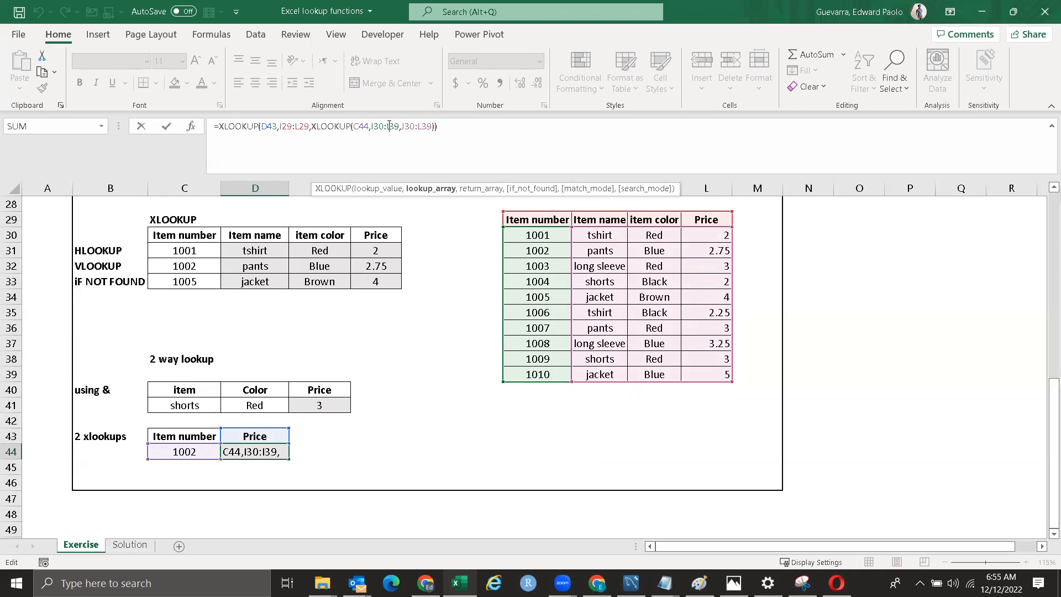
key(BackSpace)
key(BackSpace)
text(29)
key(Return)
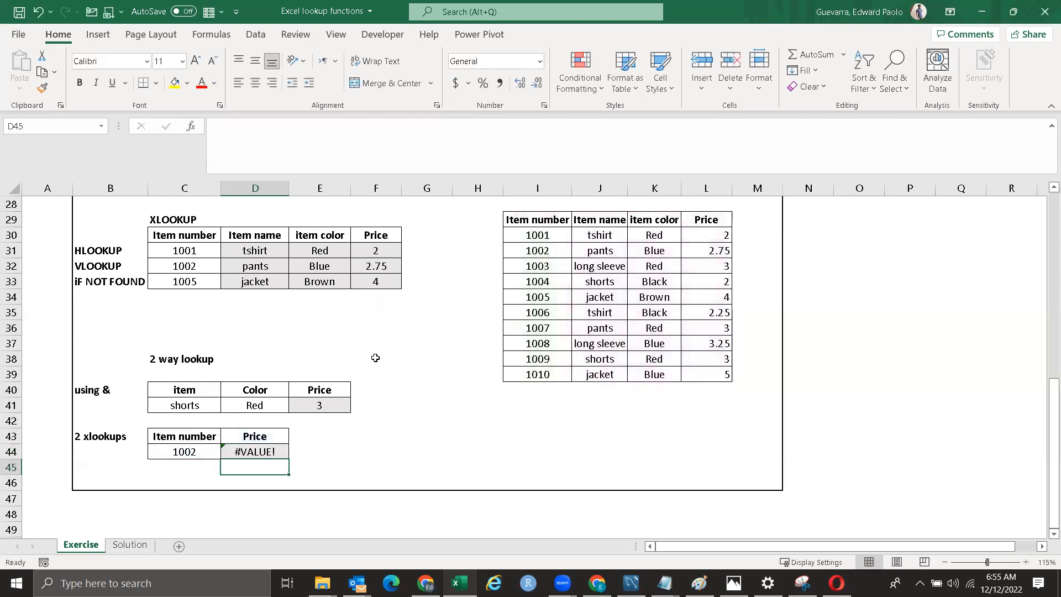
Step: Change the return array of the nested XLOOKUP in D44 to I29:L39
click(256, 453)
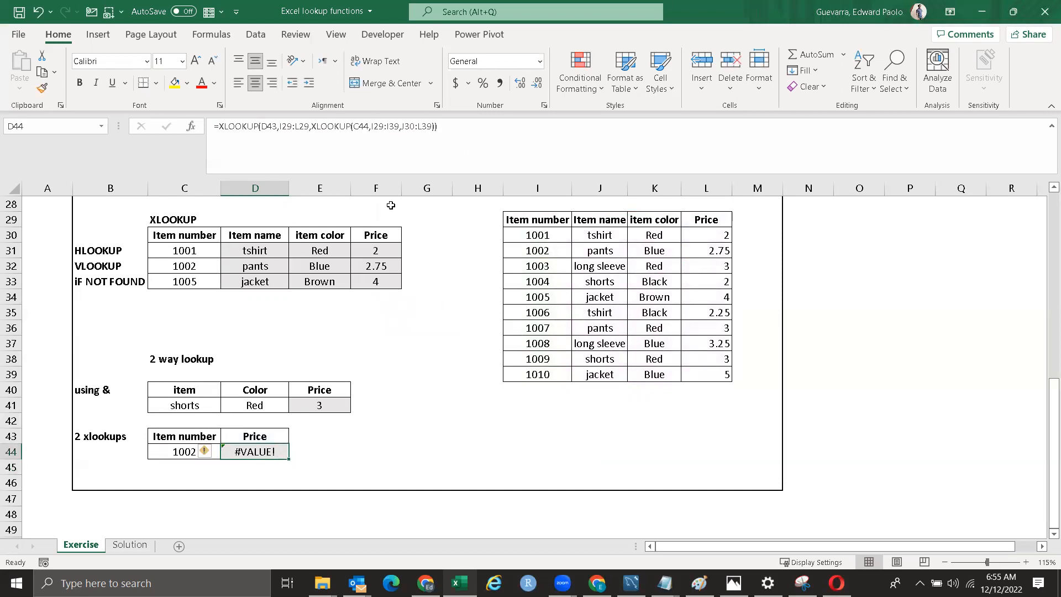
click(416, 127)
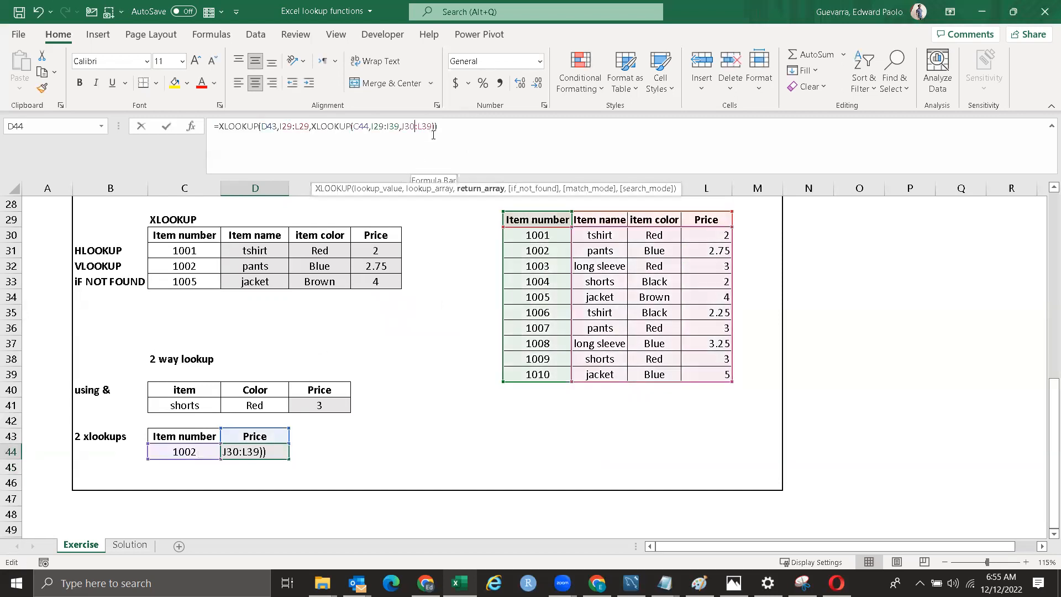
key(BackSpace)
key(BackSpace)
key(BackSpace)
text(I29)
key(Return)
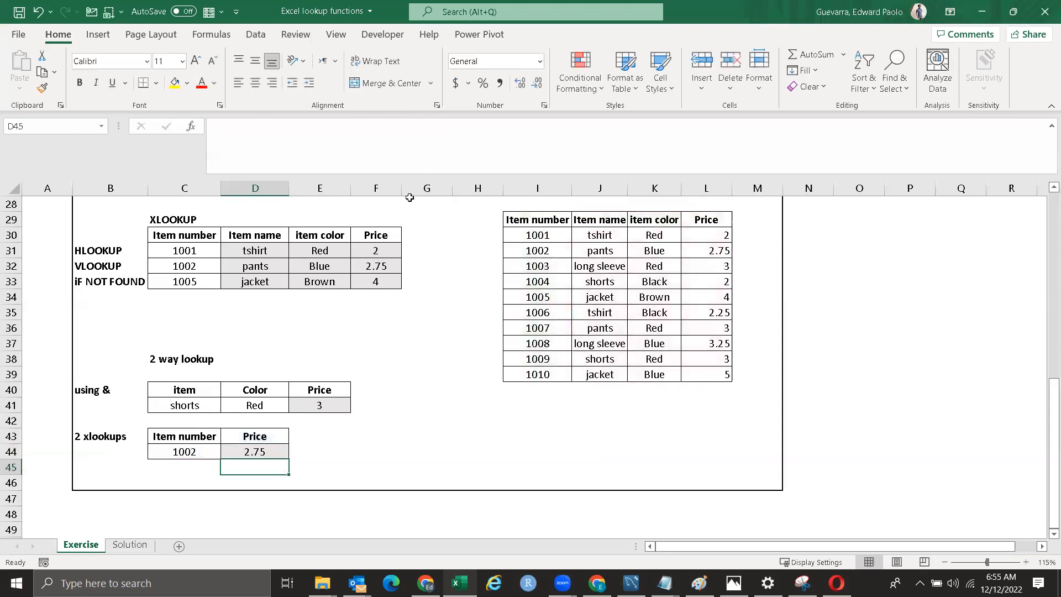
Step: Examine the lookup and return arrays in the D44 formula against the matching ranges of the item table
drag(534, 219, 719, 344)
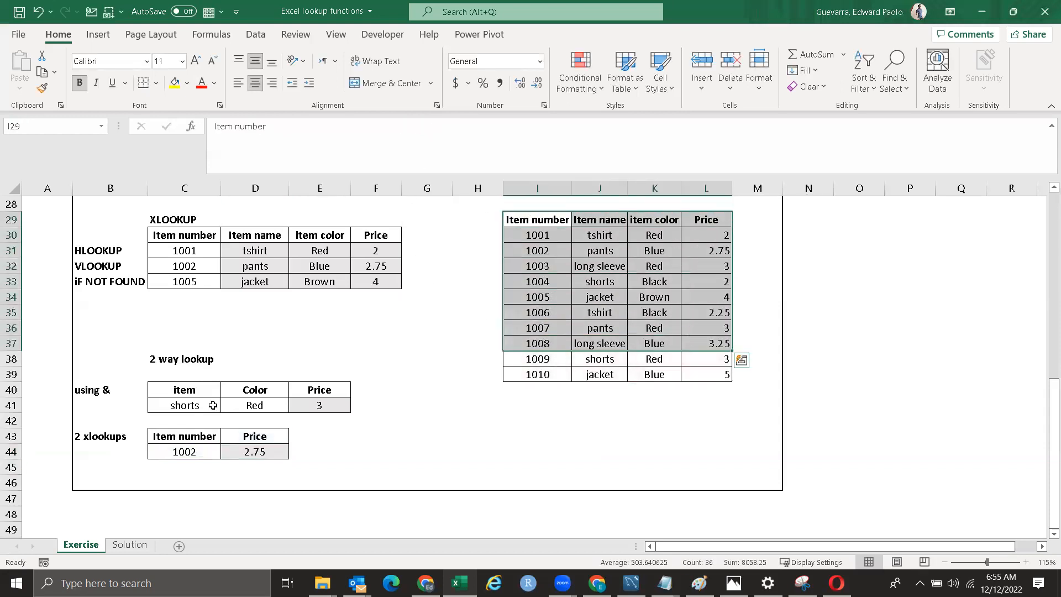
click(248, 451)
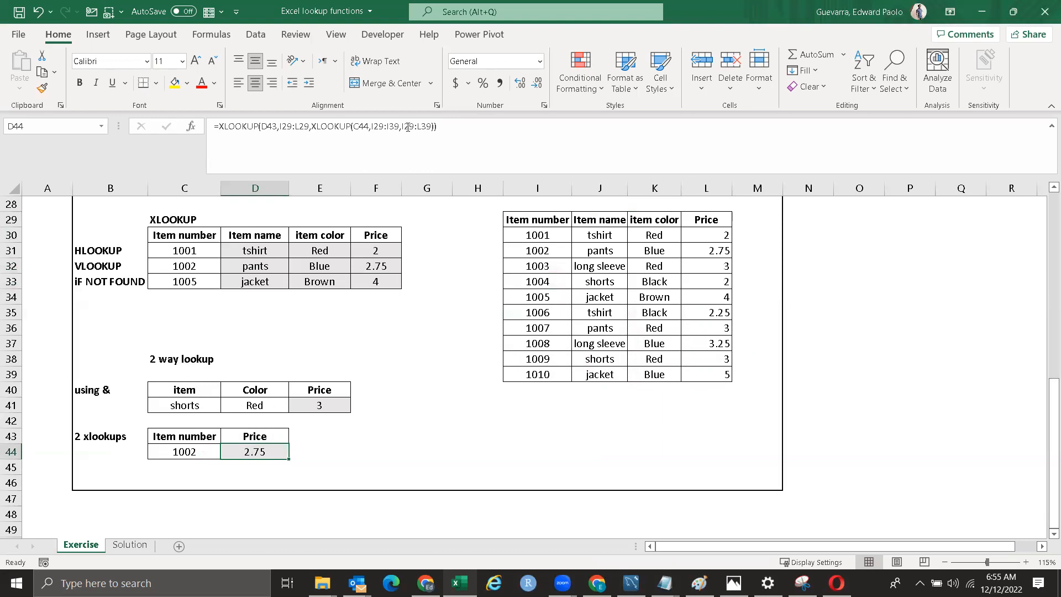
click(535, 221)
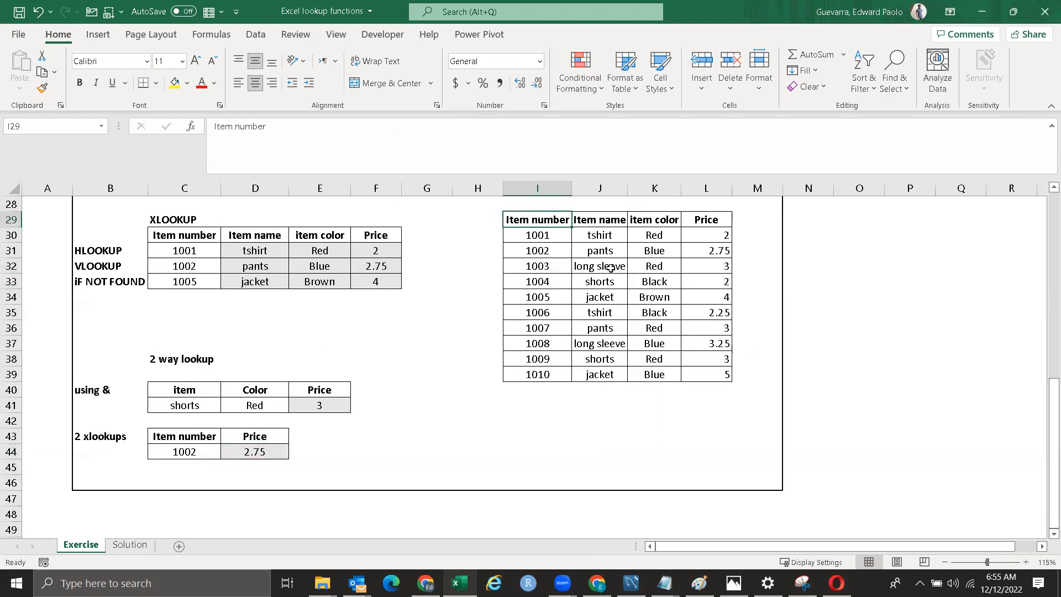
drag(610, 267, 608, 283)
click(264, 456)
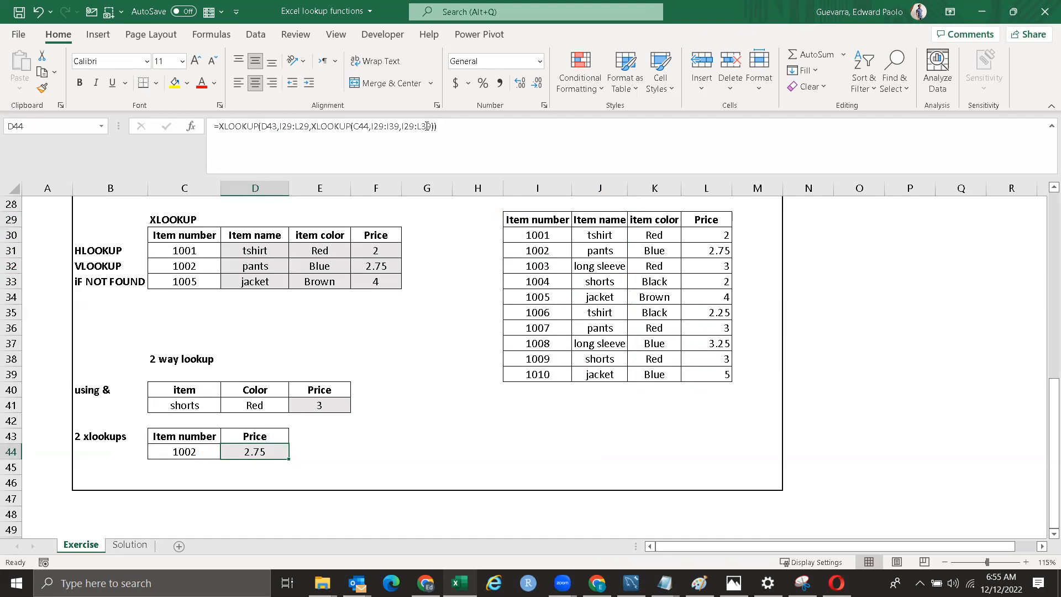
click(423, 127)
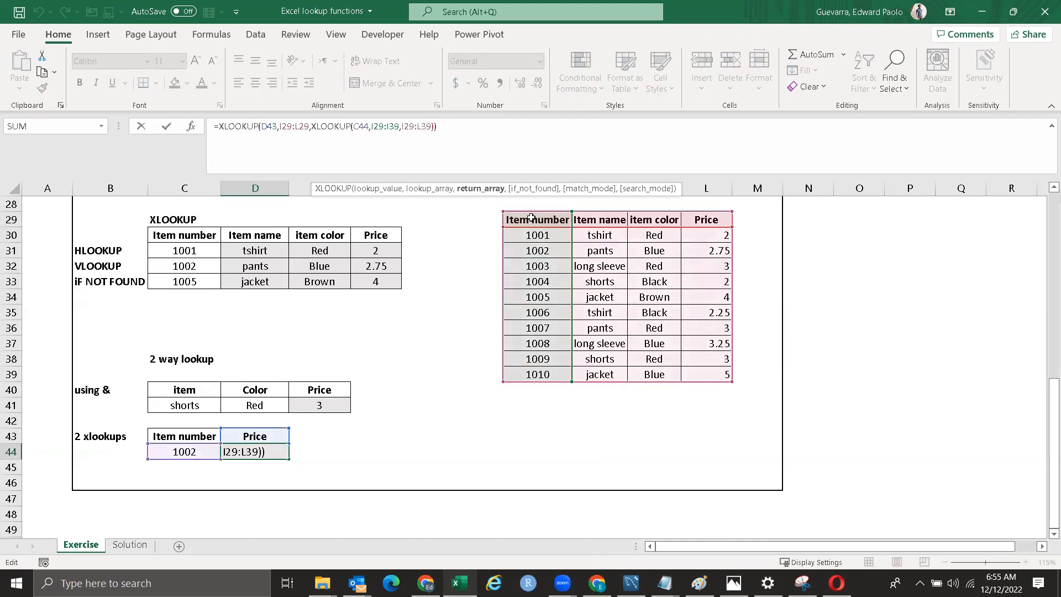
drag(531, 218, 711, 217)
drag(544, 220, 548, 376)
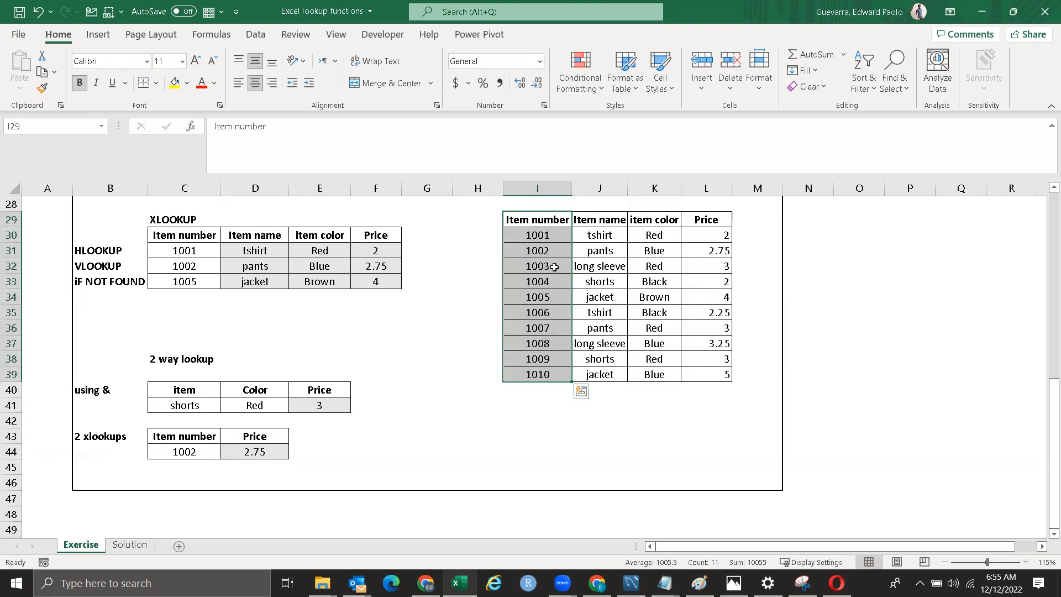
click(275, 447)
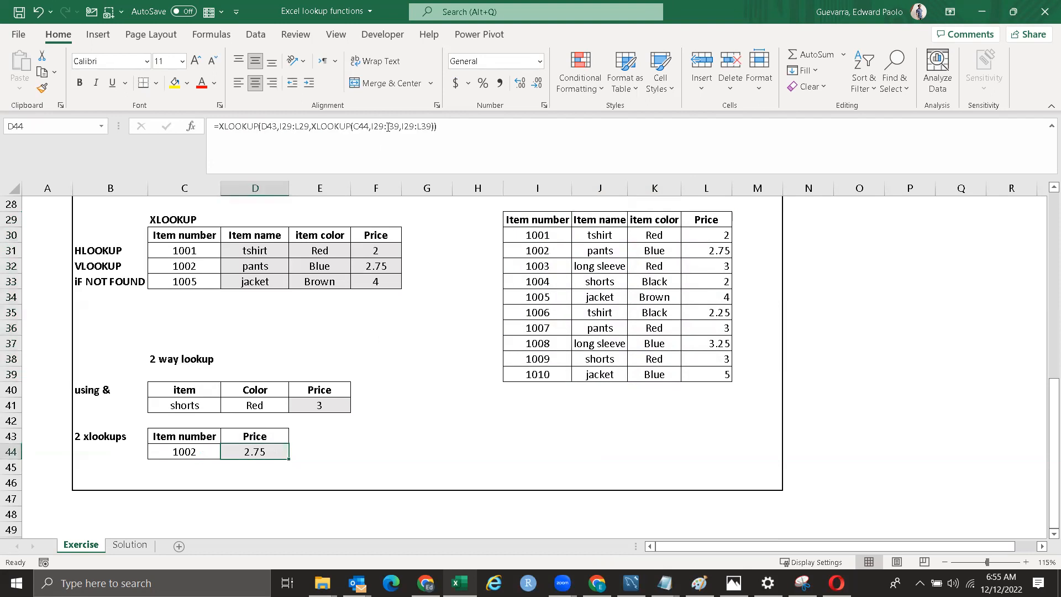
click(288, 124)
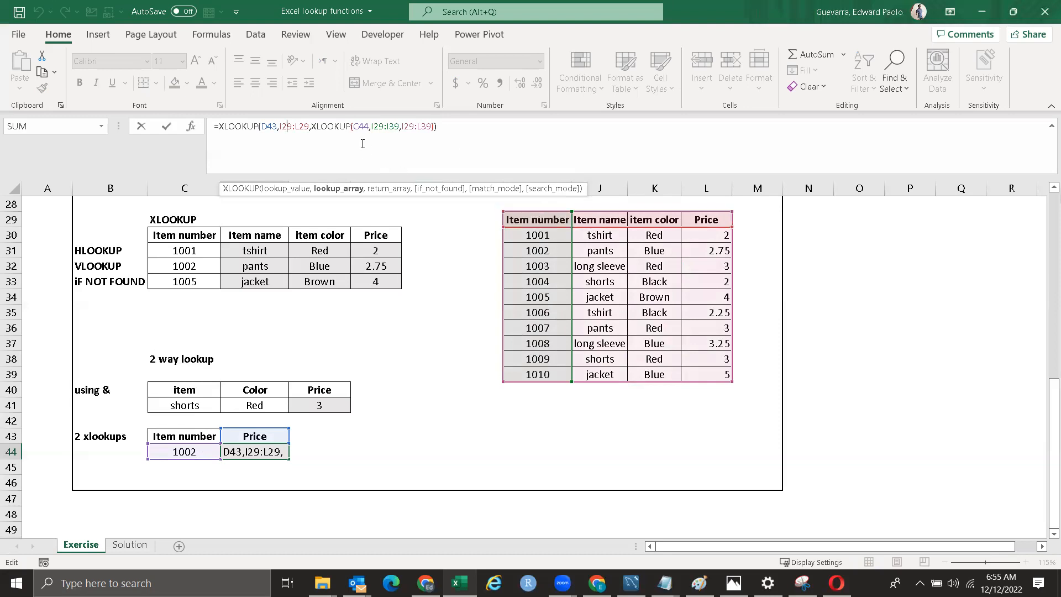
click(386, 128)
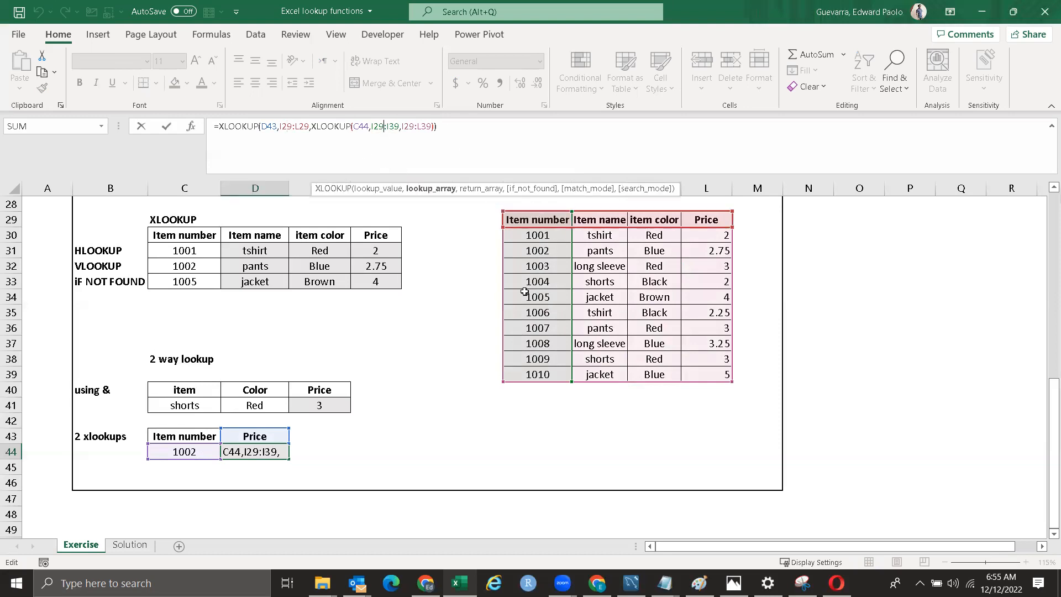
key(Return)
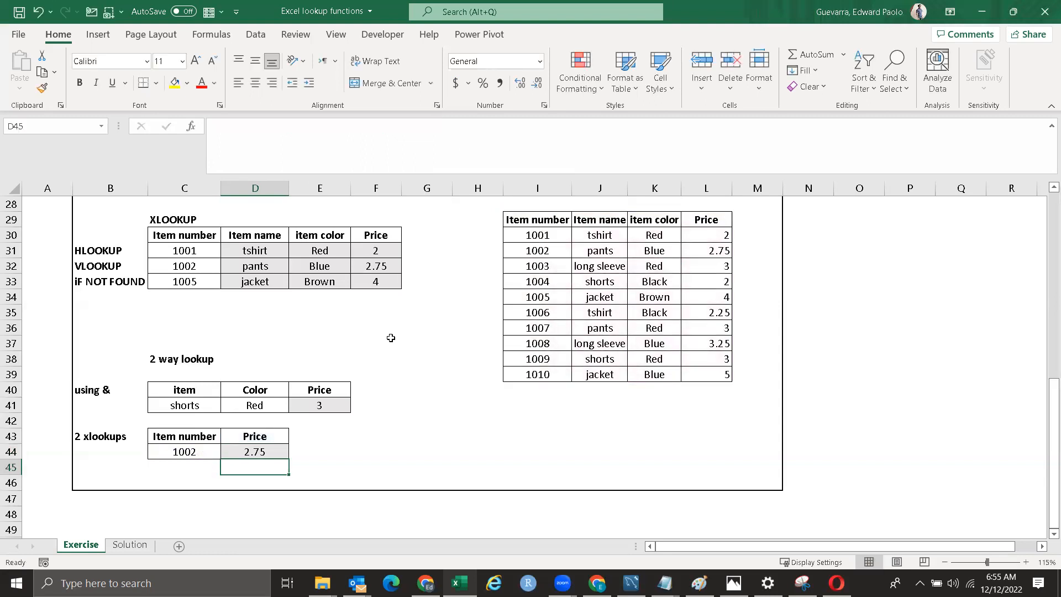
Step: Compare the table's header row, item number column and full range I29:L39 with the ranges the D44 formula needs
click(256, 450)
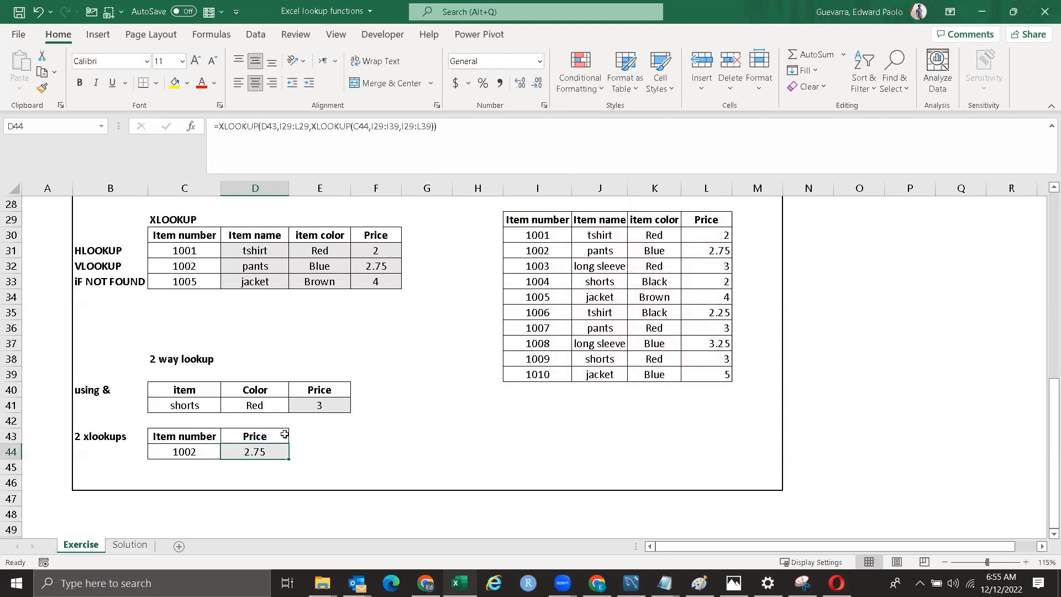
drag(532, 219, 712, 222)
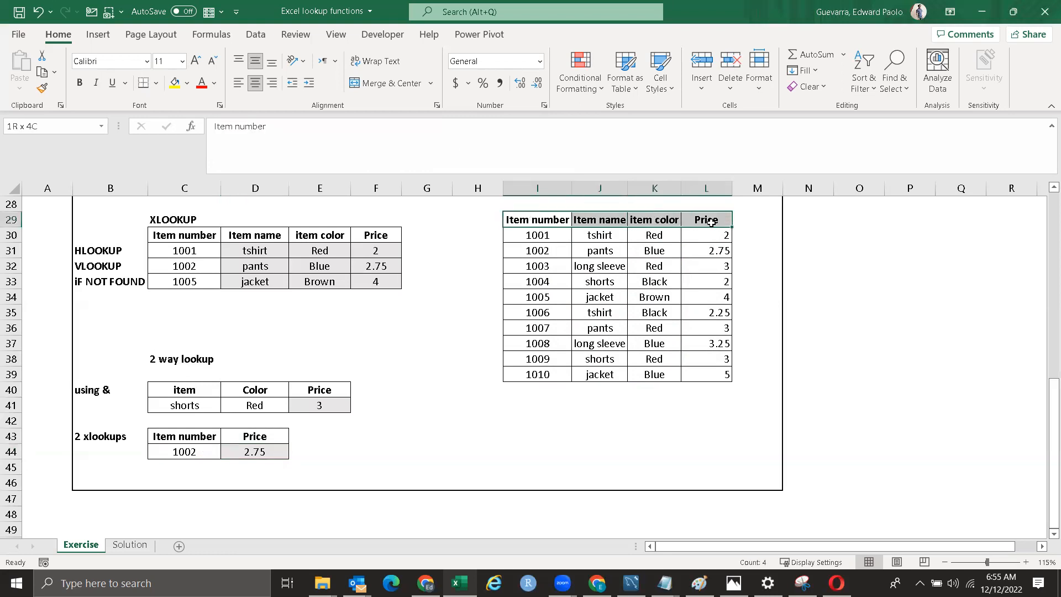
drag(535, 217, 542, 372)
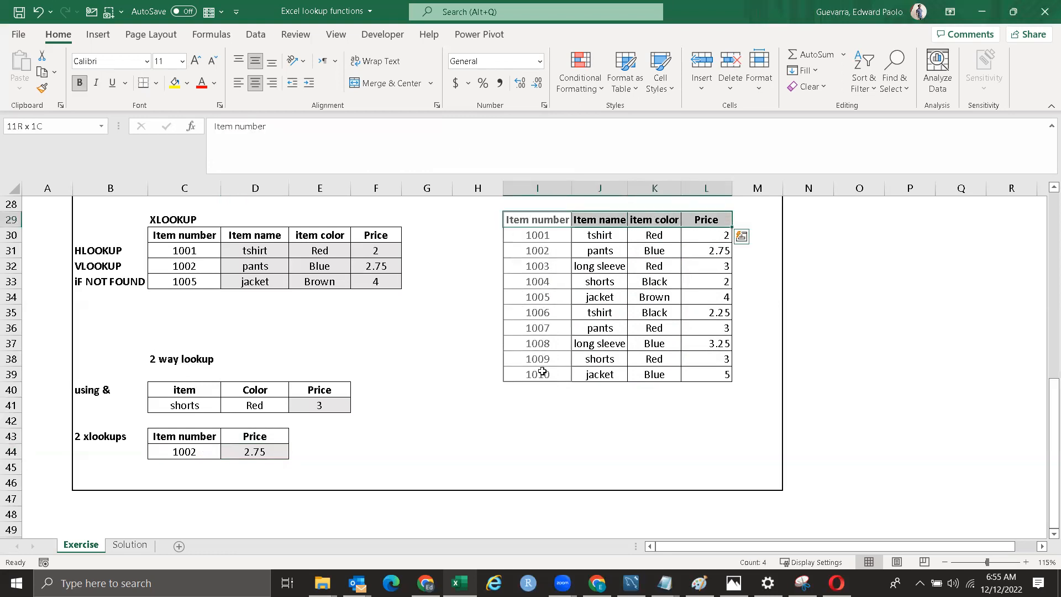
drag(600, 220, 707, 220)
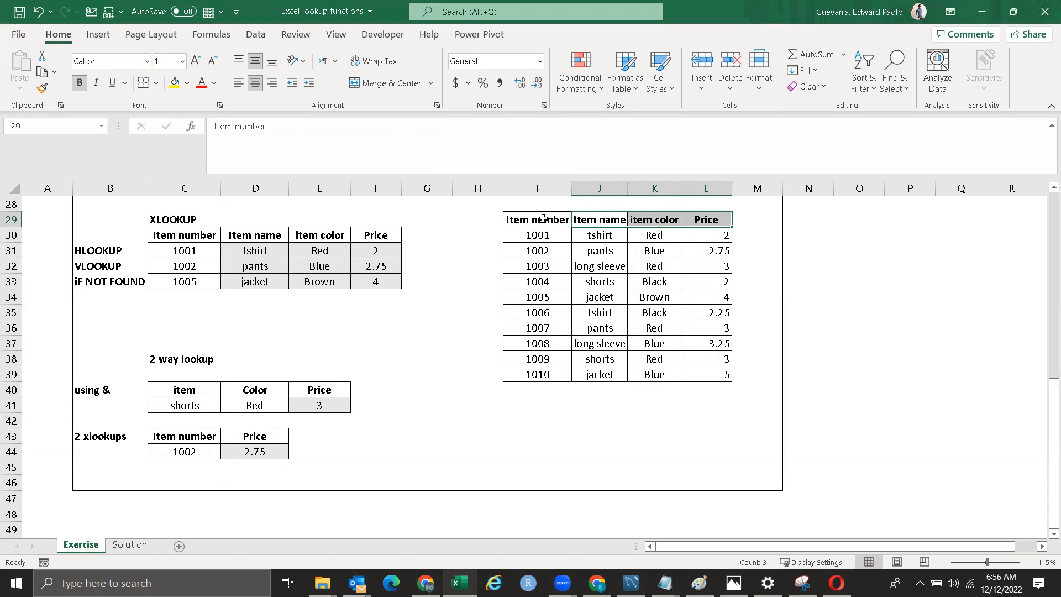
drag(543, 219, 718, 376)
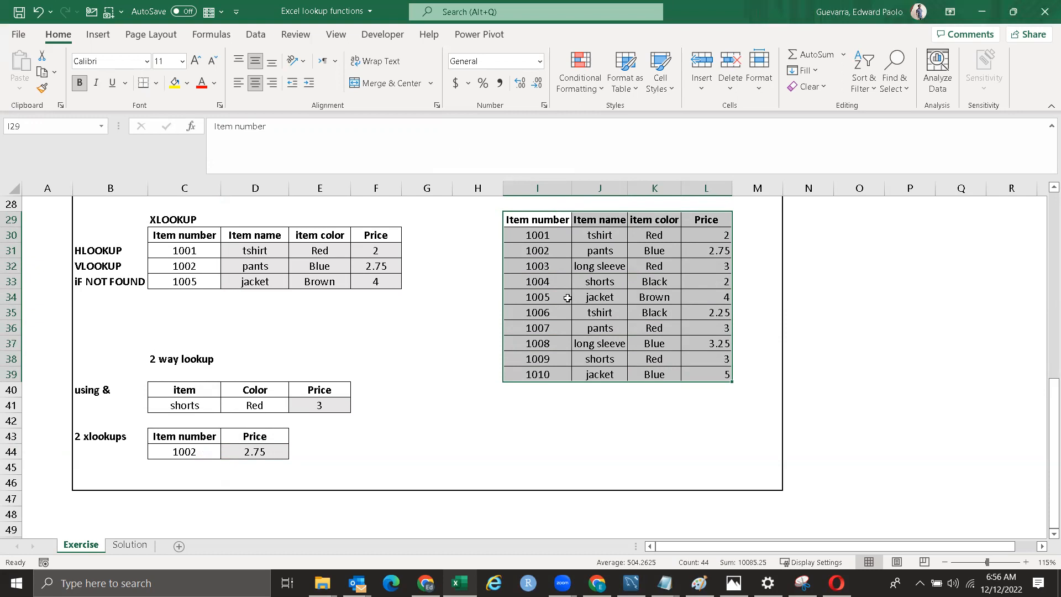
click(269, 455)
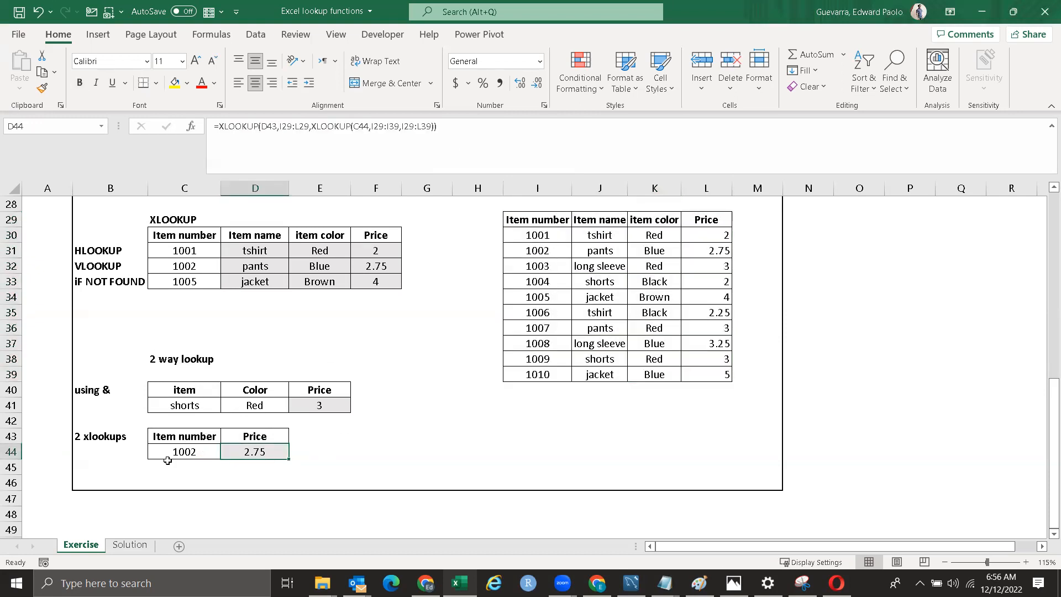
Step: Trace how item number 1002 and the Price header intersect in the item table, and return to the sheet's beginning
click(526, 253)
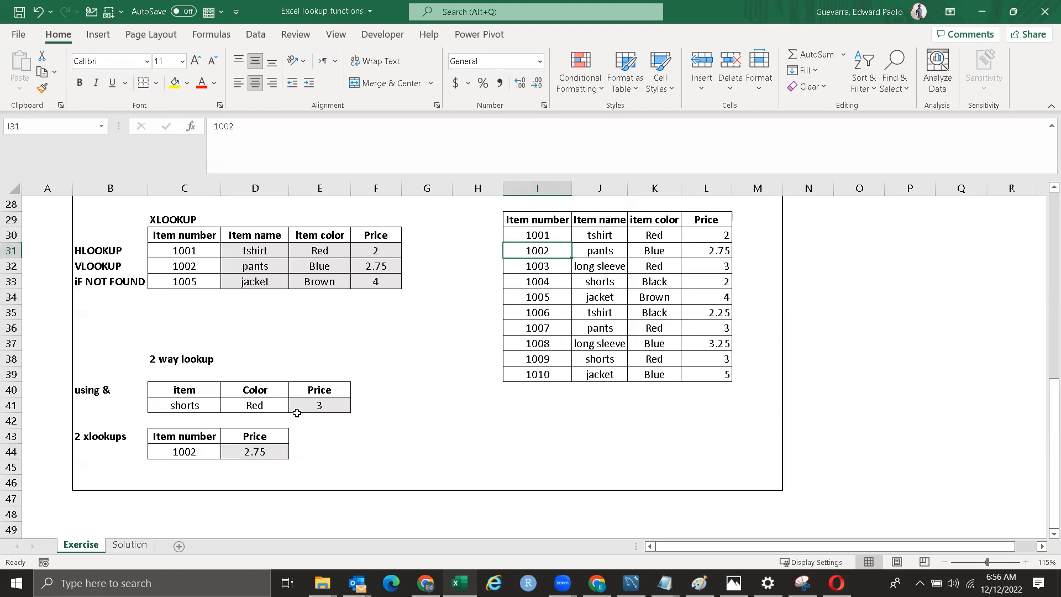
click(267, 438)
click(699, 219)
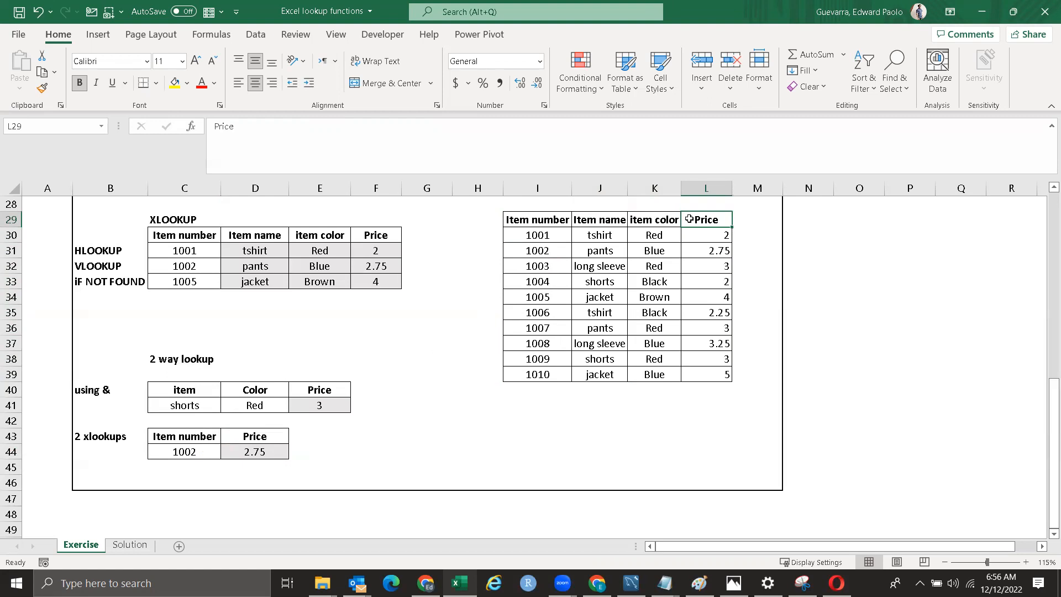
ctrl+click(544, 250)
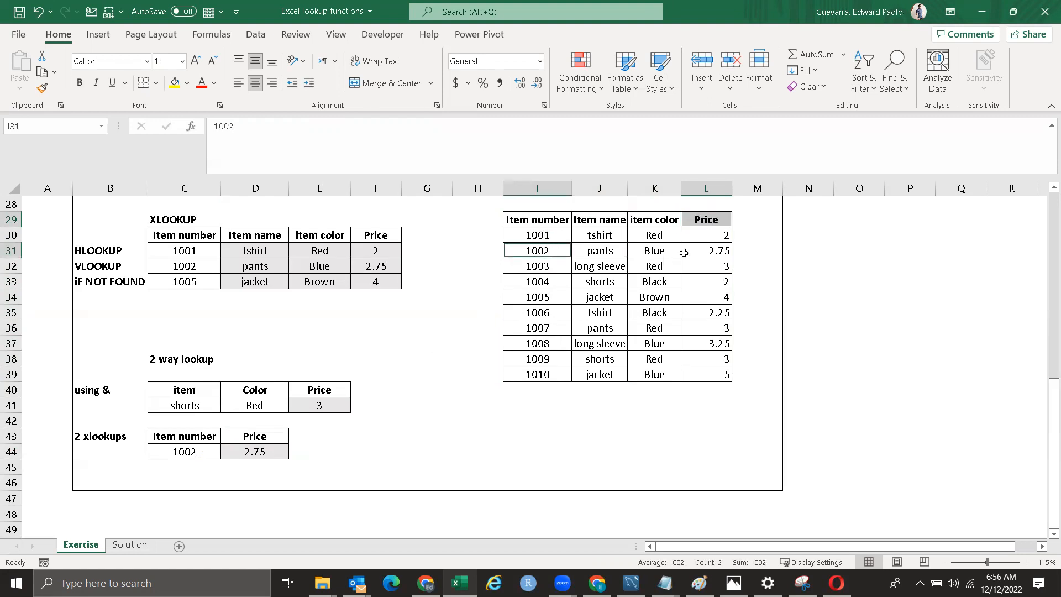
ctrl+click(718, 252)
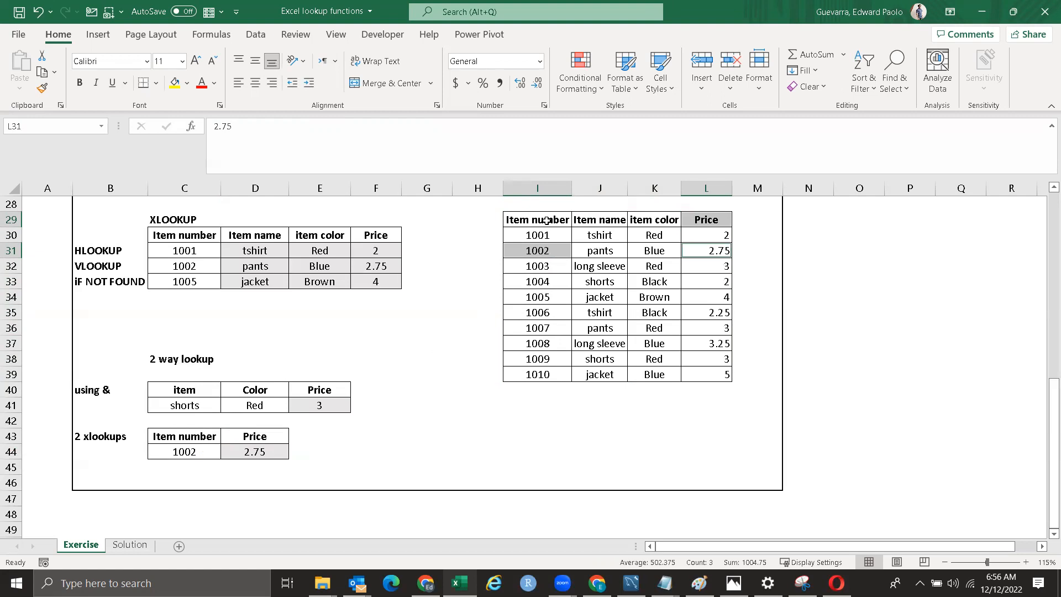
mouse_move(598, 236)
mouse_down()
mouse_move(658, 268)
mouse_move(708, 326)
mouse_move(716, 375)
mouse_move(686, 223)
mouse_move(685, 239)
mouse_move(601, 237)
mouse_up()
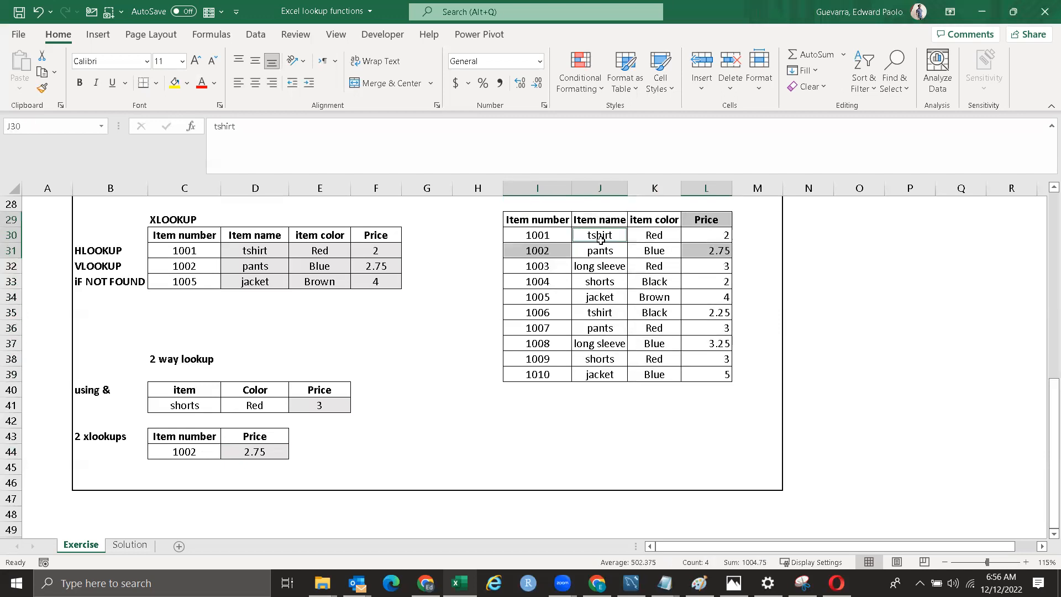
ctrl+click(554, 252)
ctrl+click(611, 236)
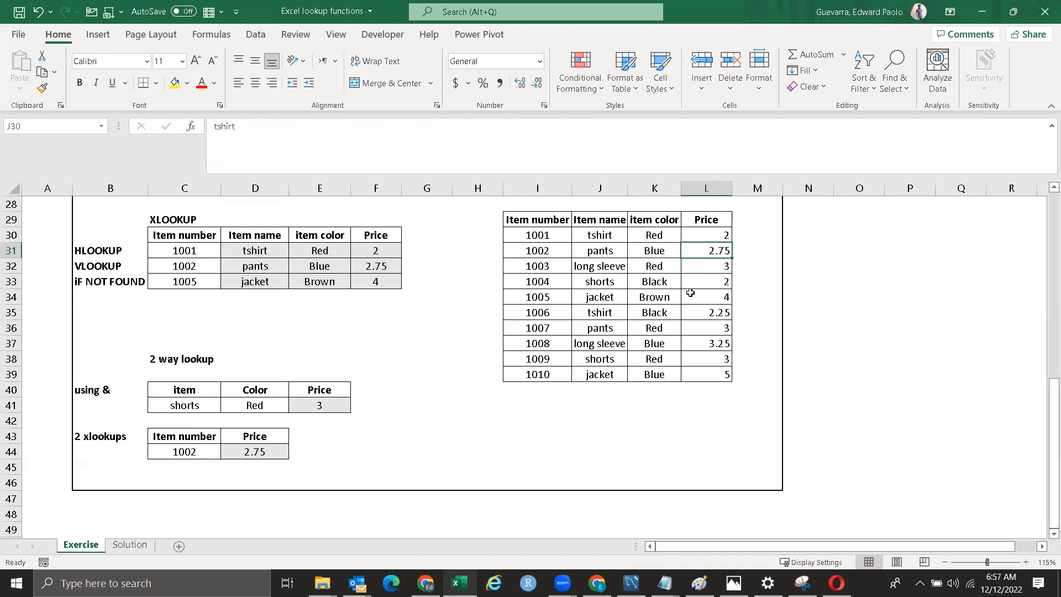
drag(1047, 404, 1029, 204)
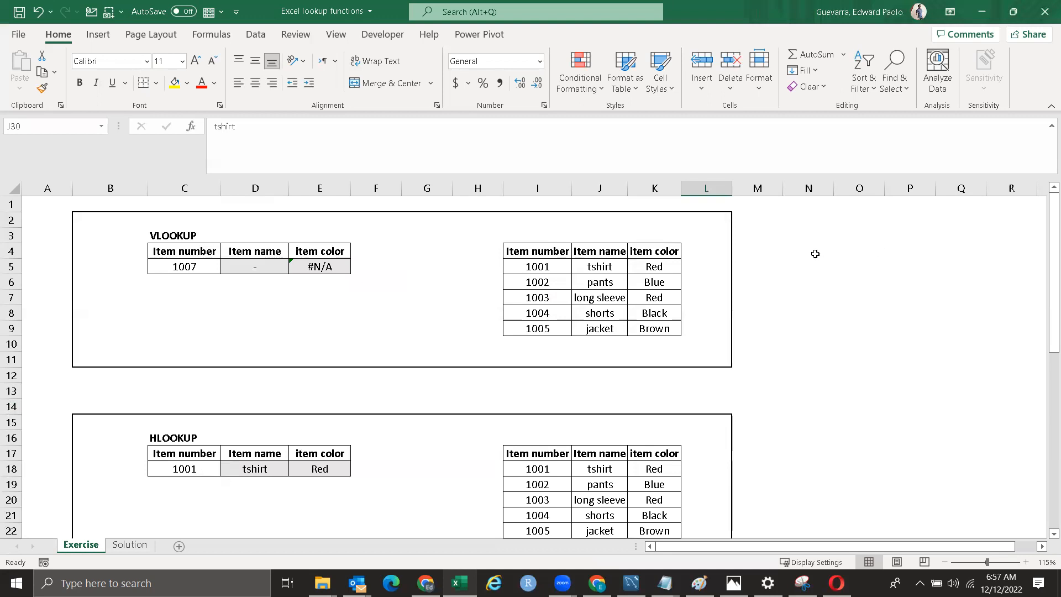